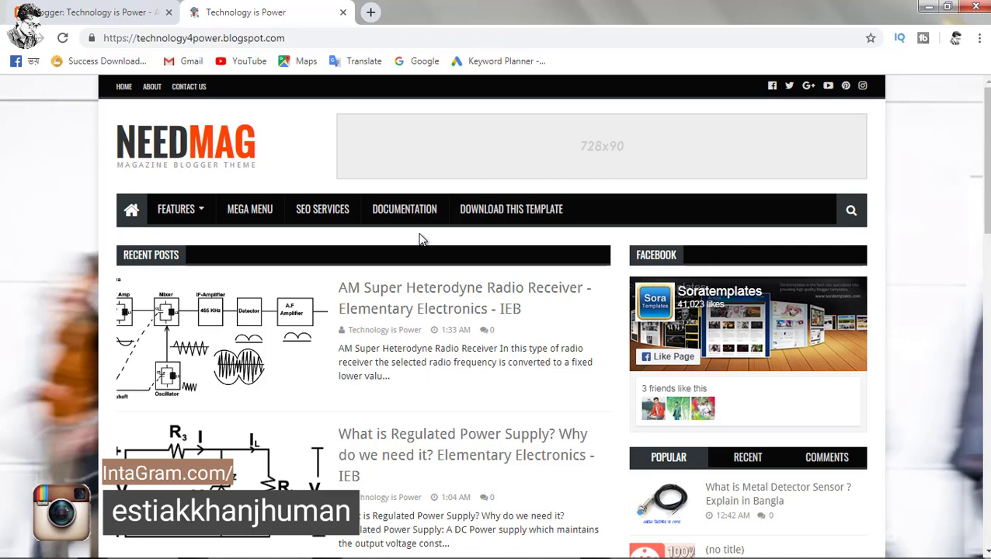
- Close the live blog tab and look through the blog layout from the Theme Options to the Top Navigation section
key("ctrl+w")
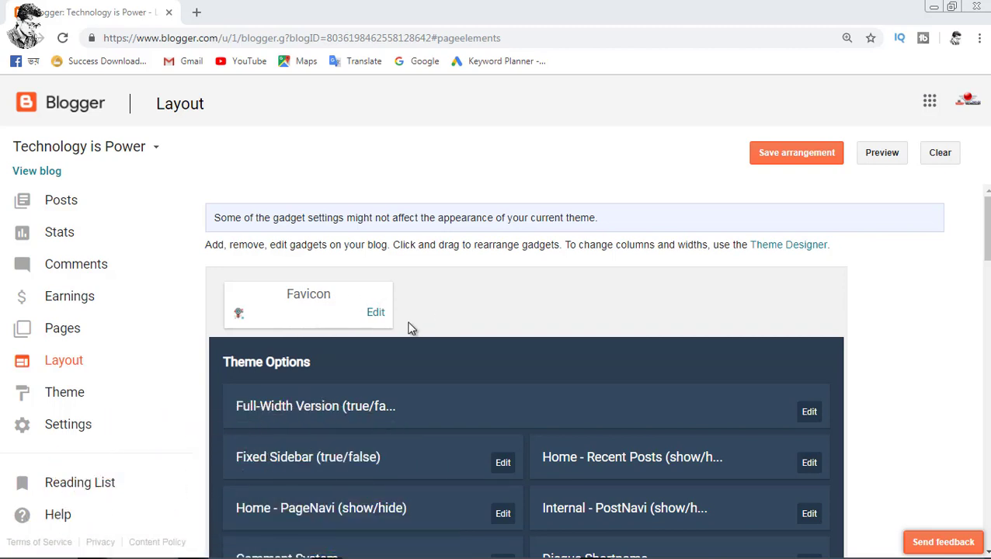
scroll(470, 334, "down", 1)
scroll(471, 342, "down", 2)
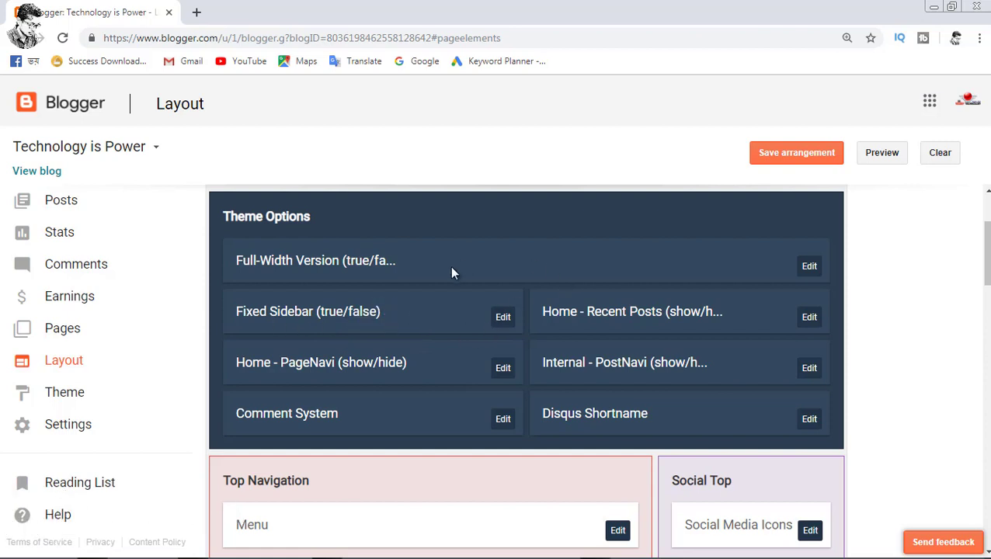
scroll(472, 304, "down", 5)
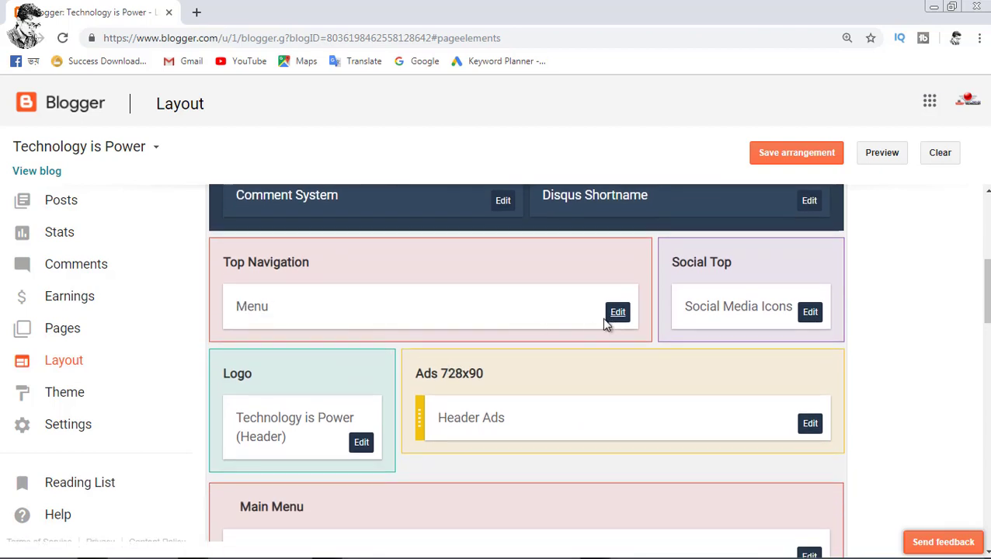
- Open the live blog in a new tab to check its top navigation bar, and return to the layout
right_click(55, 169)
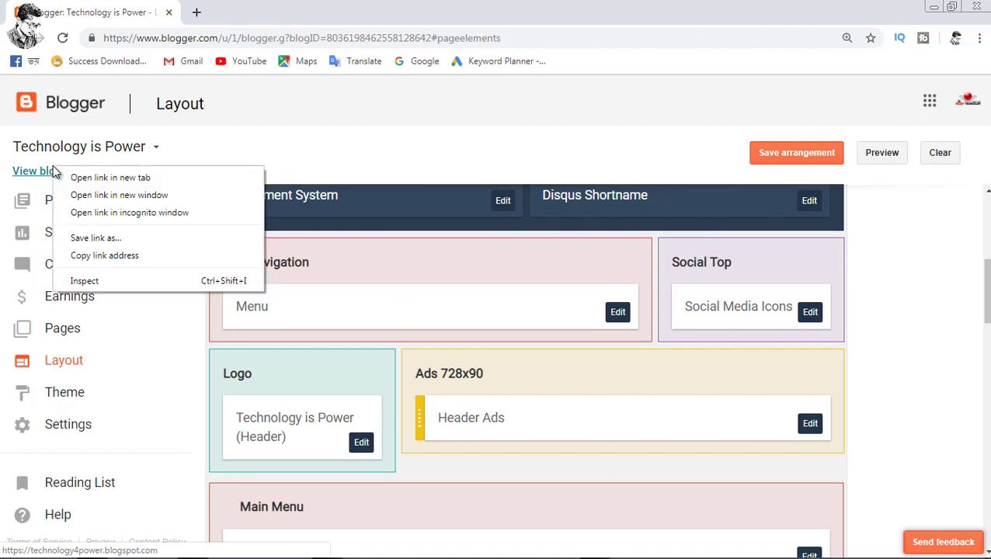
left_click(109, 178)
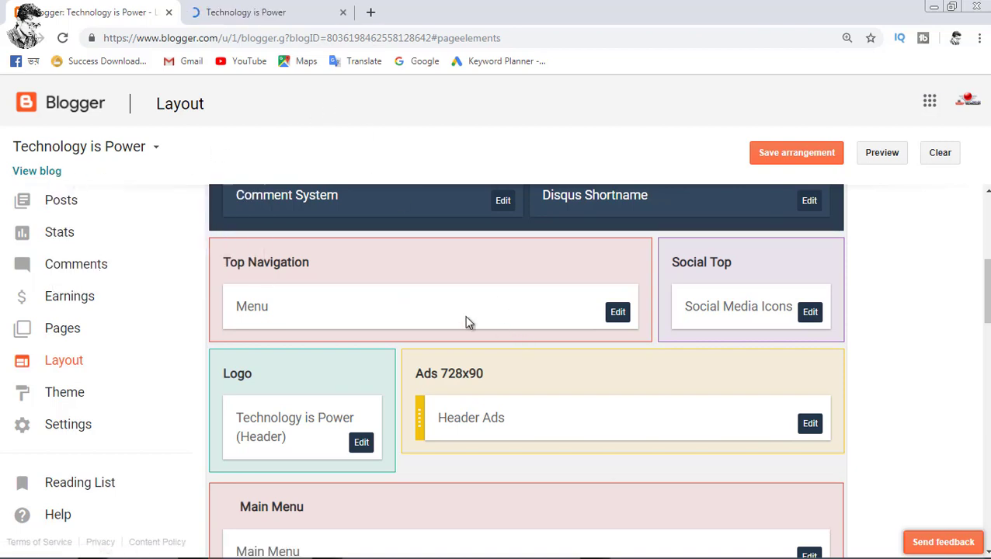
left_click(241, 11)
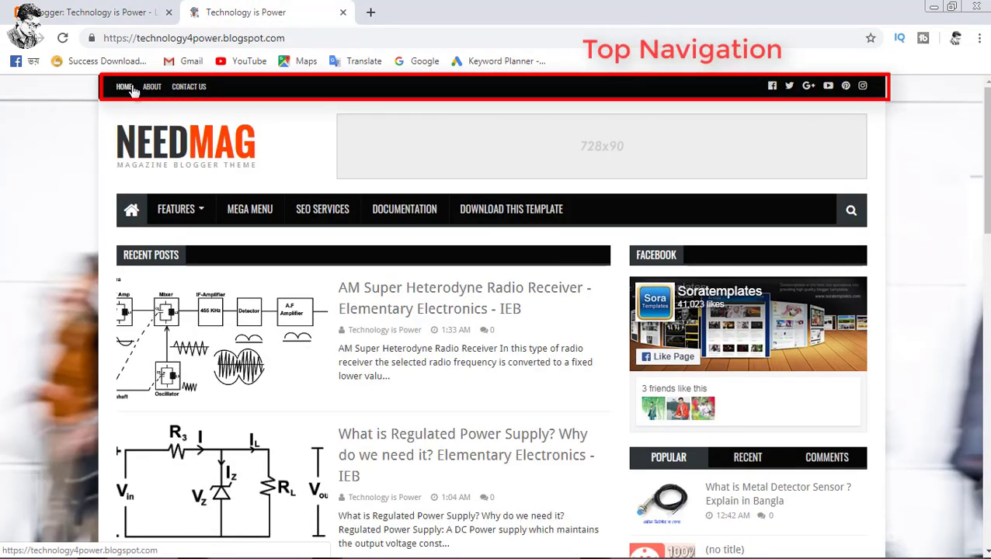
left_click(102, 13)
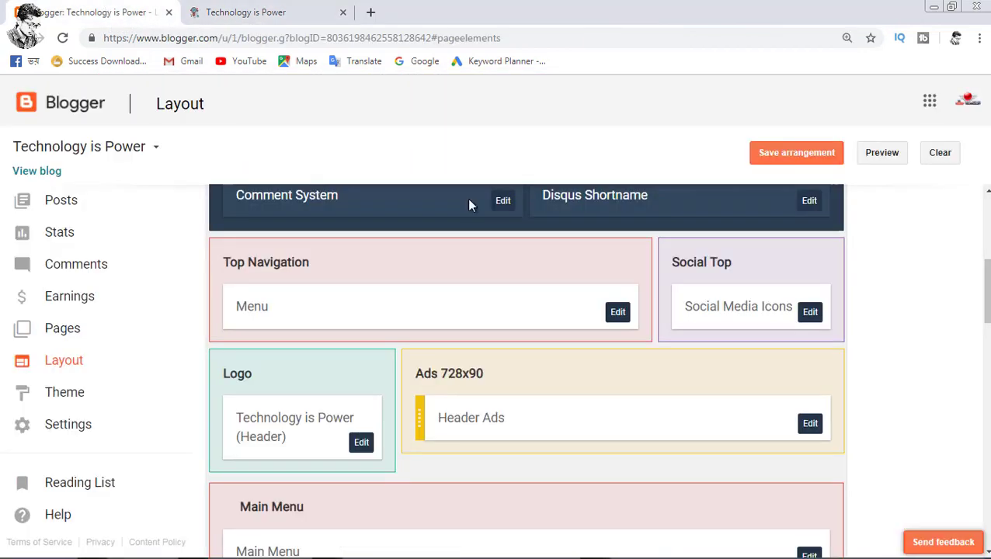
- Inspect the Home link's name and URL in the Top Navigation Menu gadget, and close the link list without saving
left_click(617, 313)
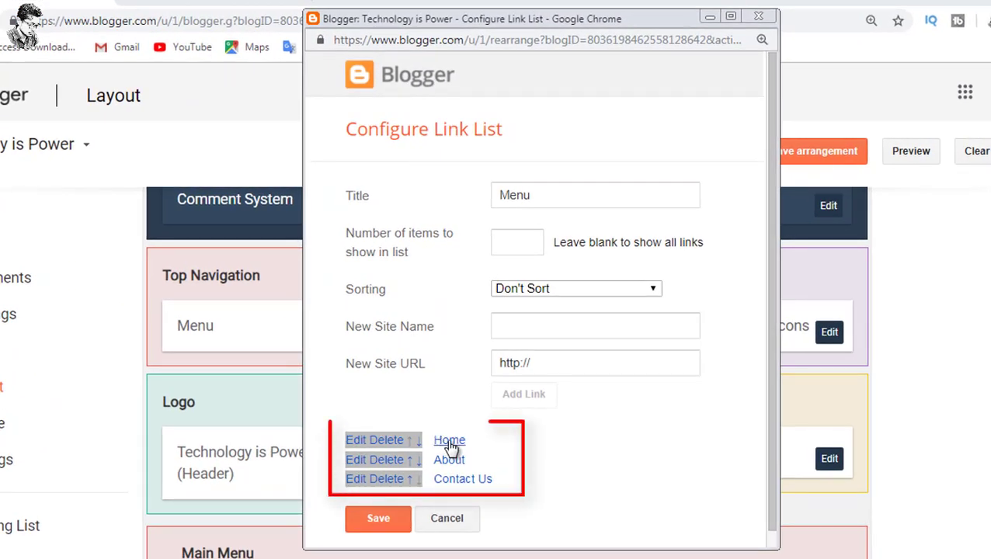
left_click(354, 441)
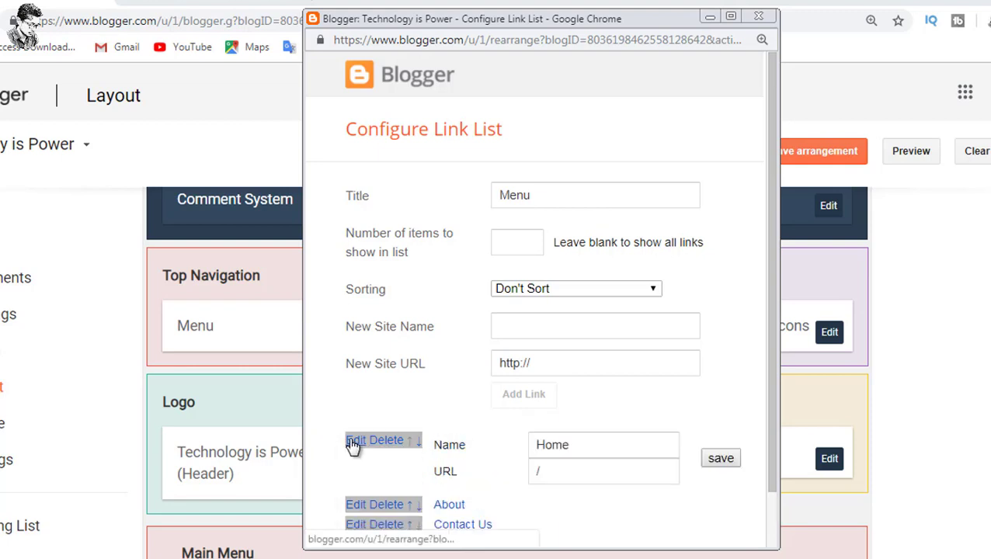
left_click(575, 476)
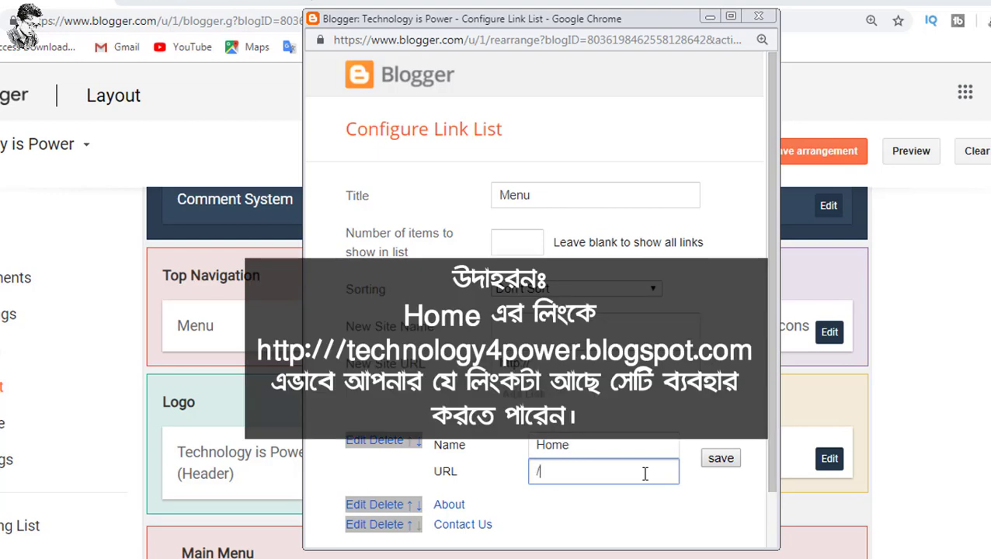
left_click(759, 18)
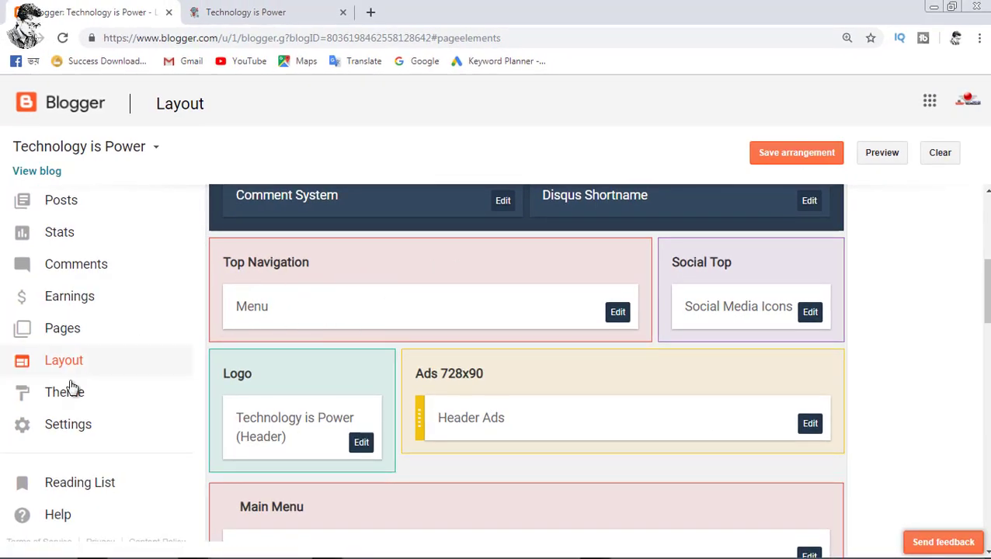
- Create a blank blog page titled "Home" and publish it
left_click(46, 332)
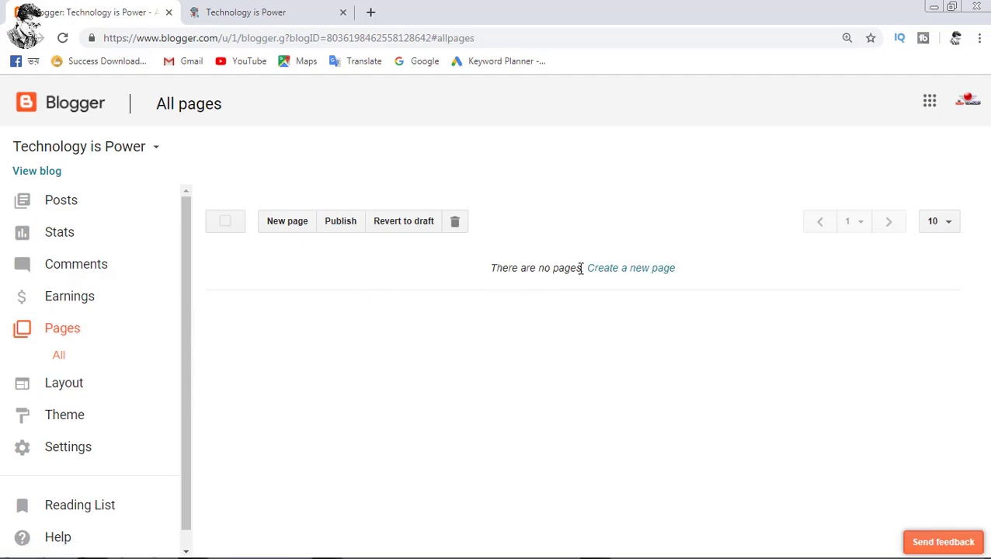
left_click(284, 224)
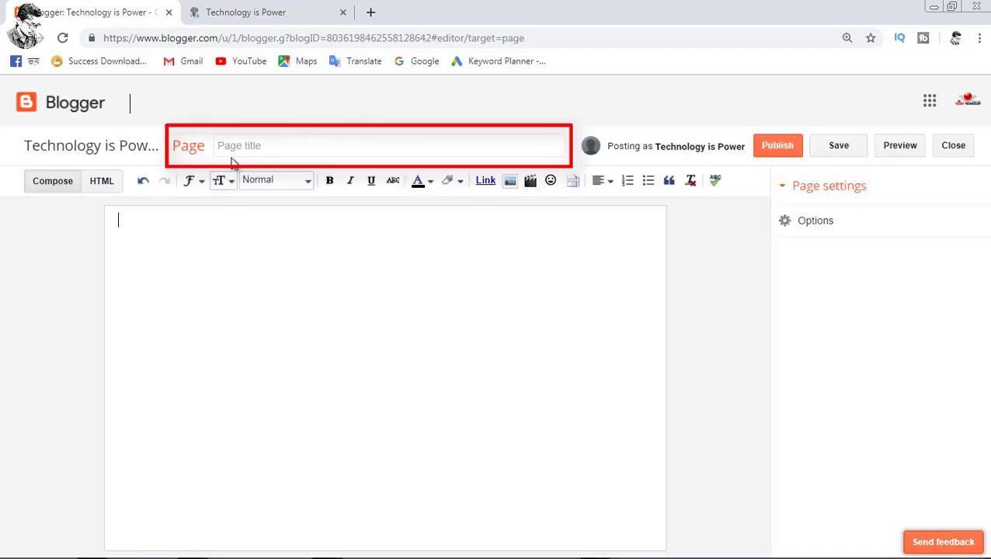
left_click(224, 147)
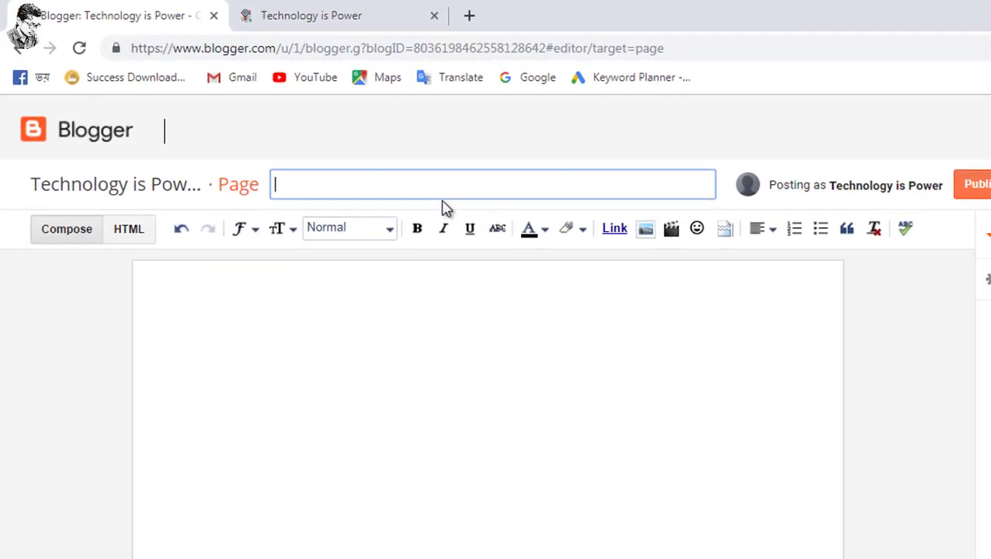
type("Home")
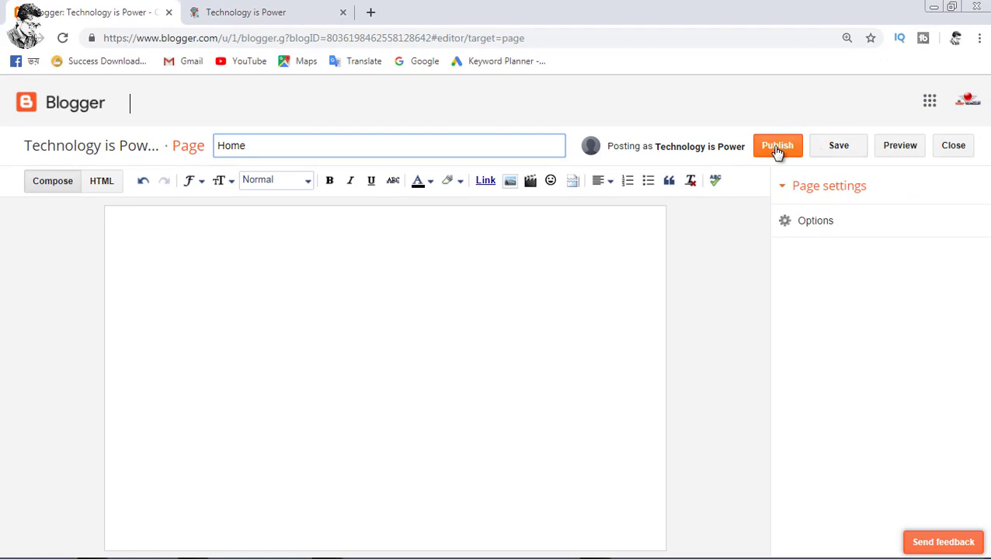
left_click(778, 152)
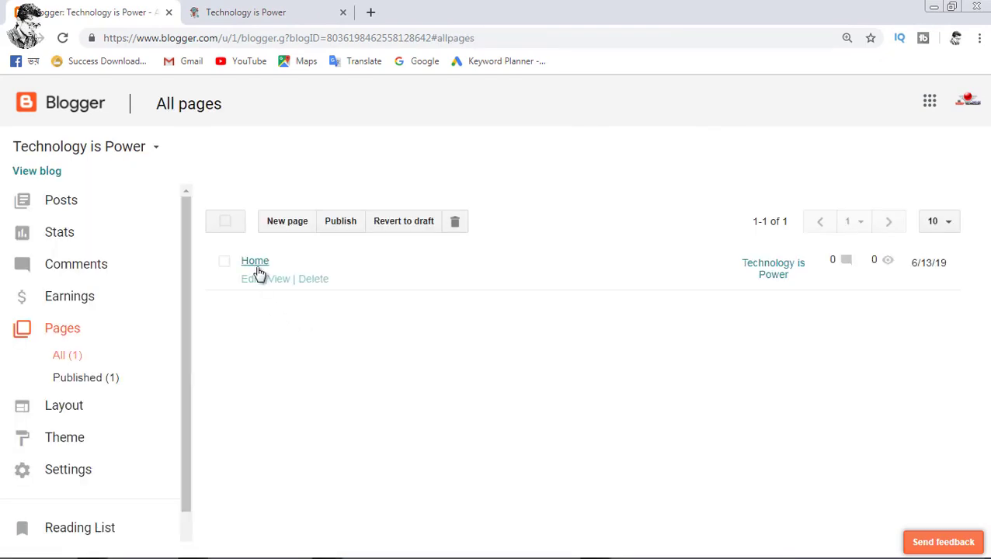
- Start another new blog page and title it "About Me"
left_click(288, 223)
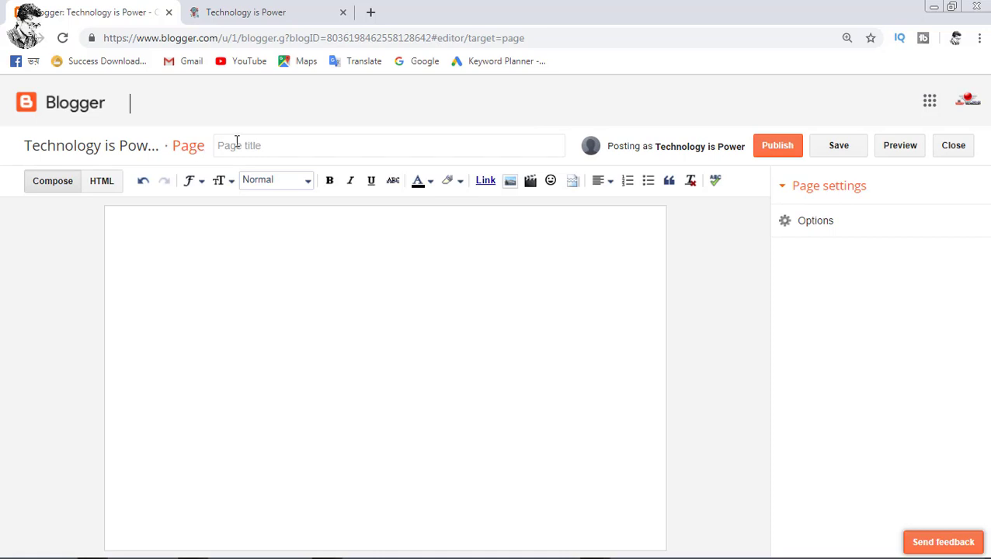
left_click(238, 144)
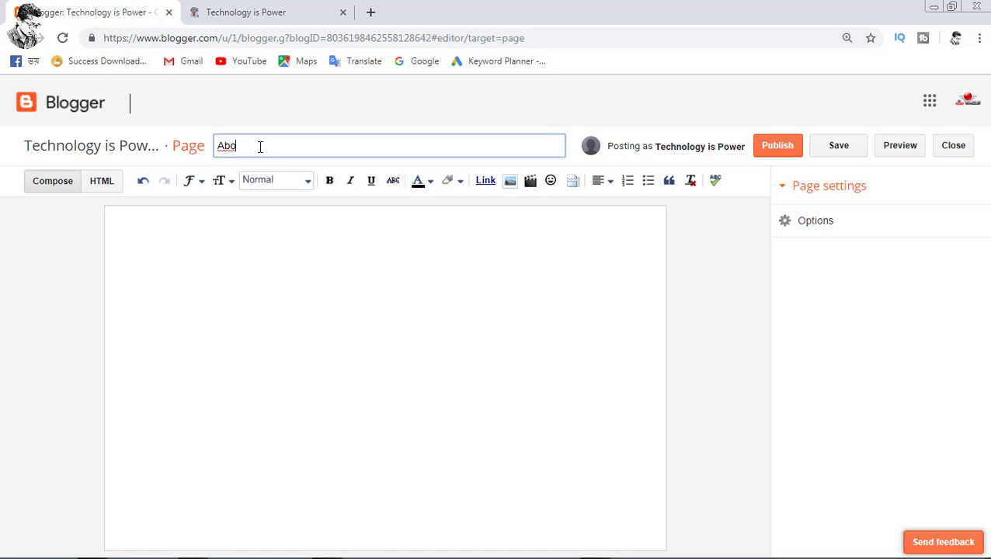
type("Aboute")
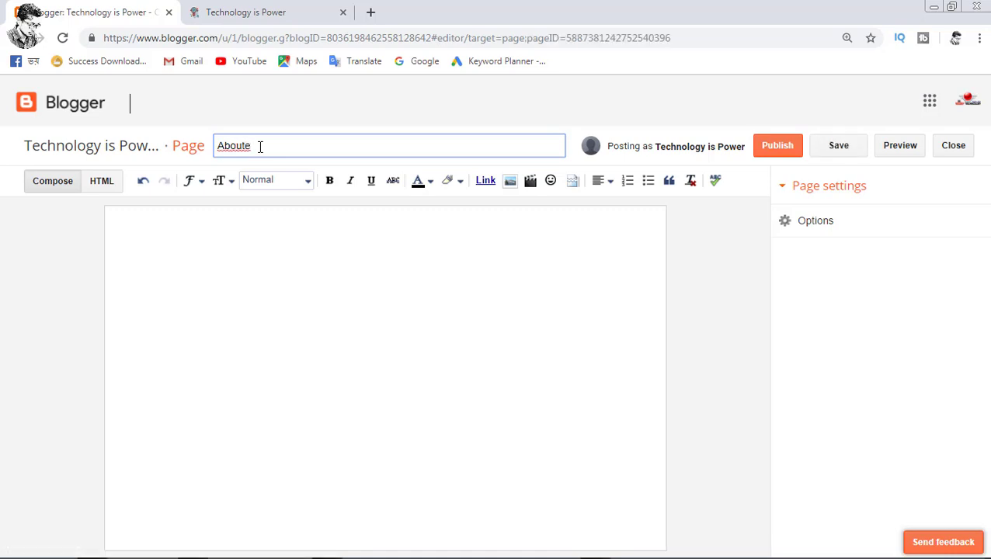
right_click(242, 148)
left_click(261, 157)
left_click(286, 146)
left_click(272, 215)
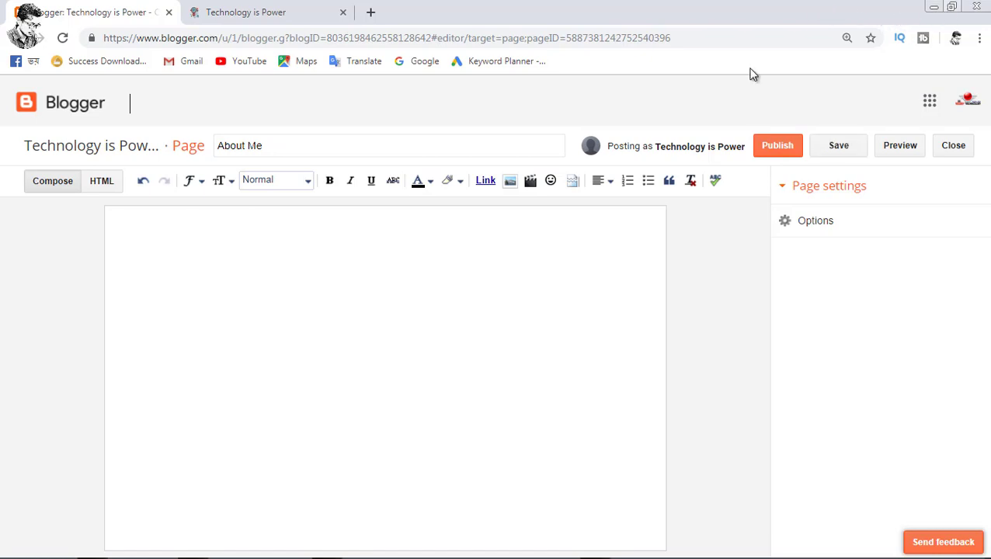
- Copy the entire text of the About Me file from the Blog Pages folder on the desktop
key("super+Down")
left_click_drag(438, 78, 641, 82)
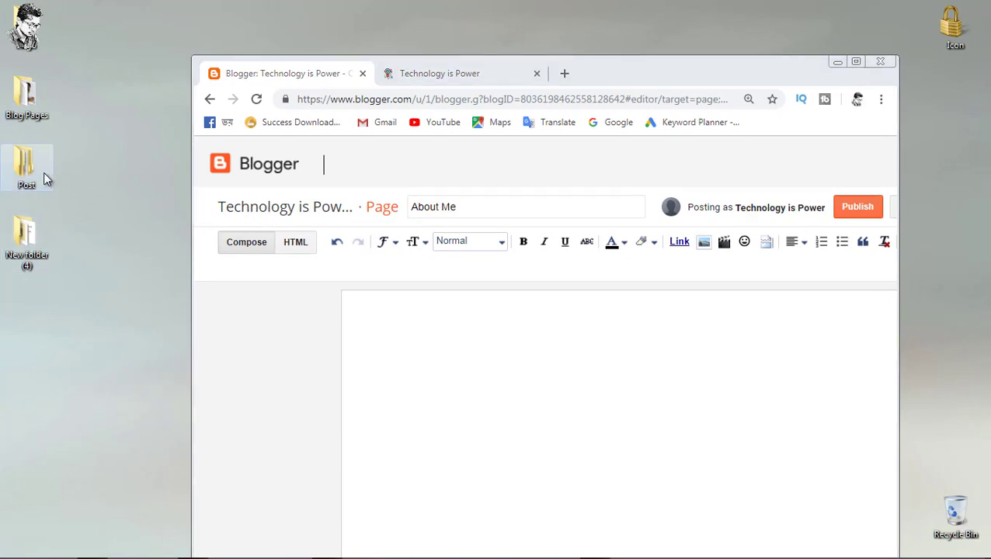
double_click(17, 115)
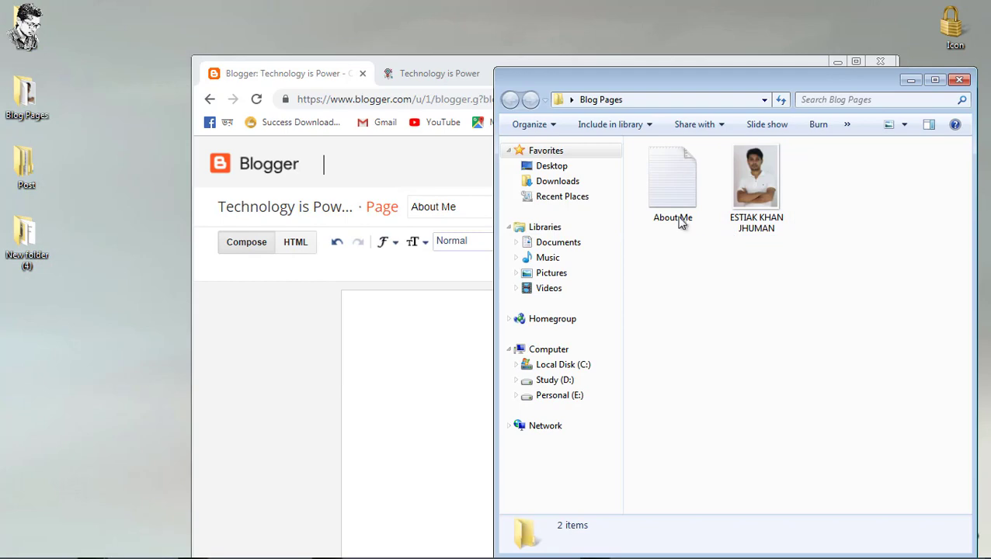
double_click(673, 214)
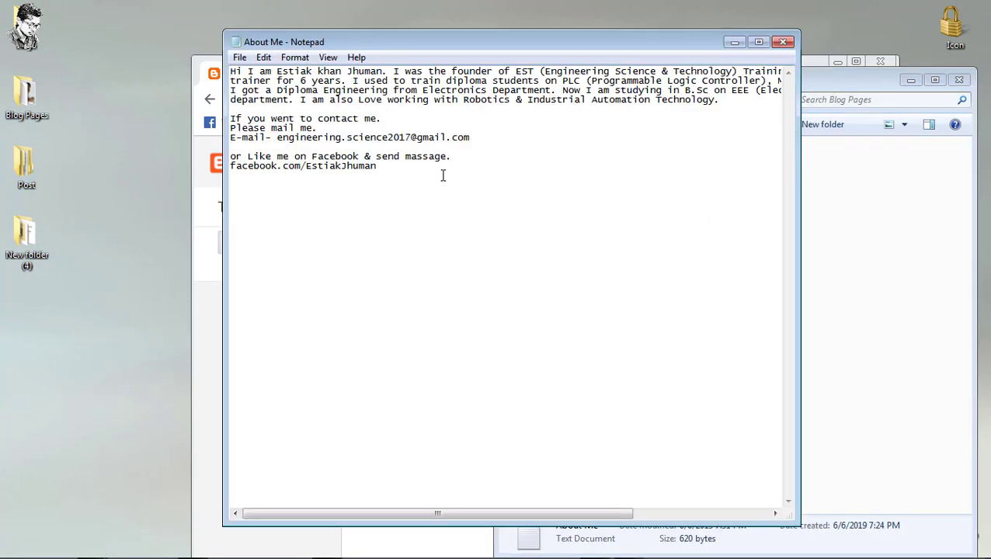
left_click_drag(388, 165, 204, 69)
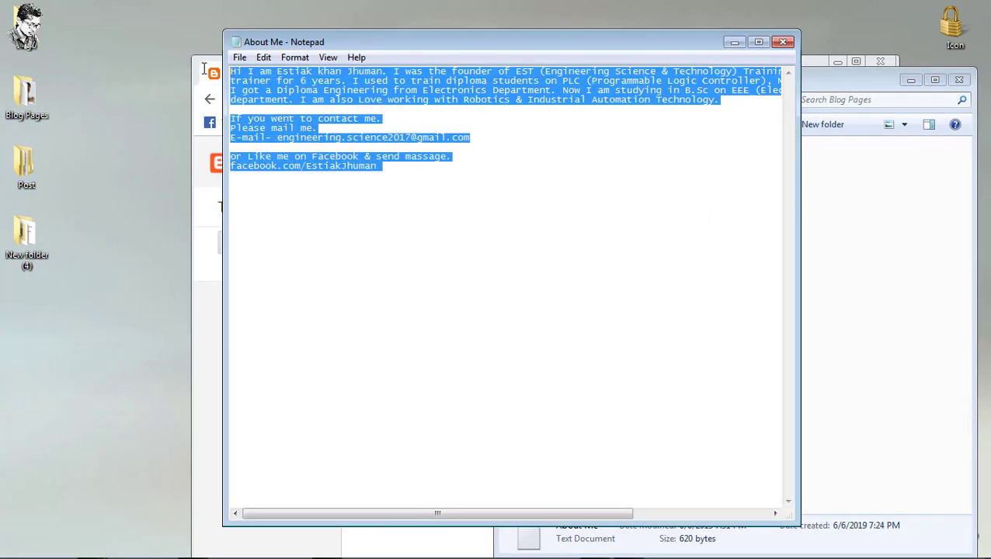
right_click(326, 91)
left_click(360, 138)
left_click(734, 43)
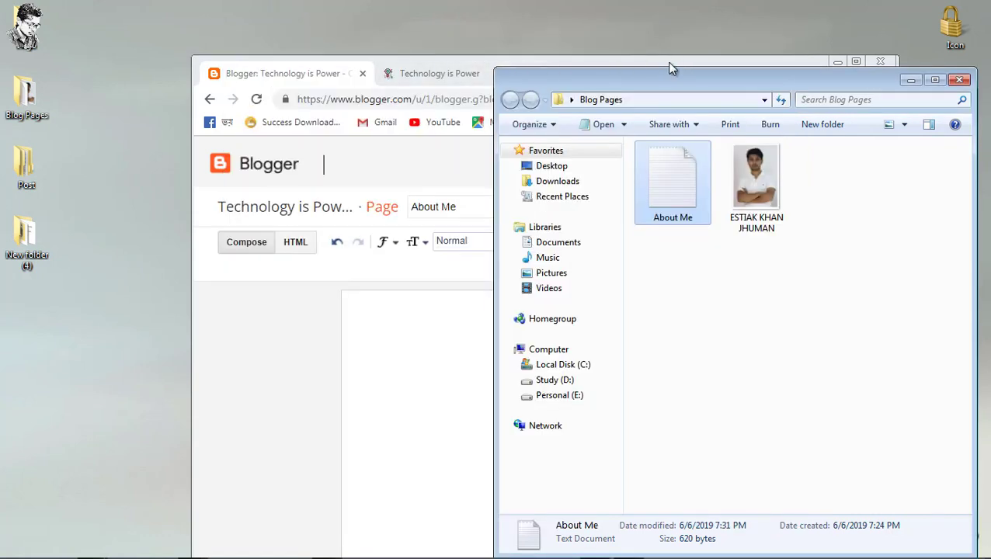
- Return to the Blogger page editor in Chrome and paste the copied text into the About Me page body
left_click(911, 79)
double_click(651, 70)
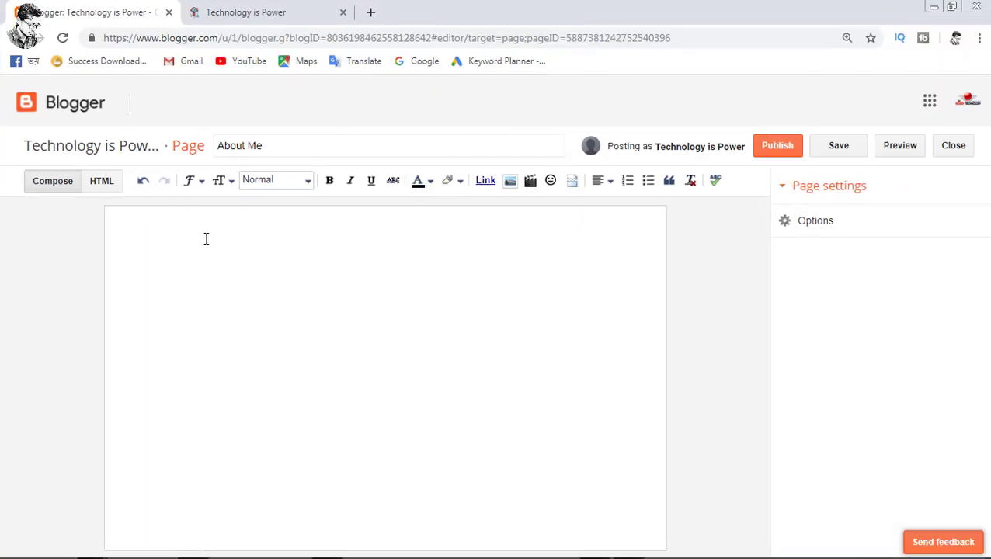
right_click(161, 231)
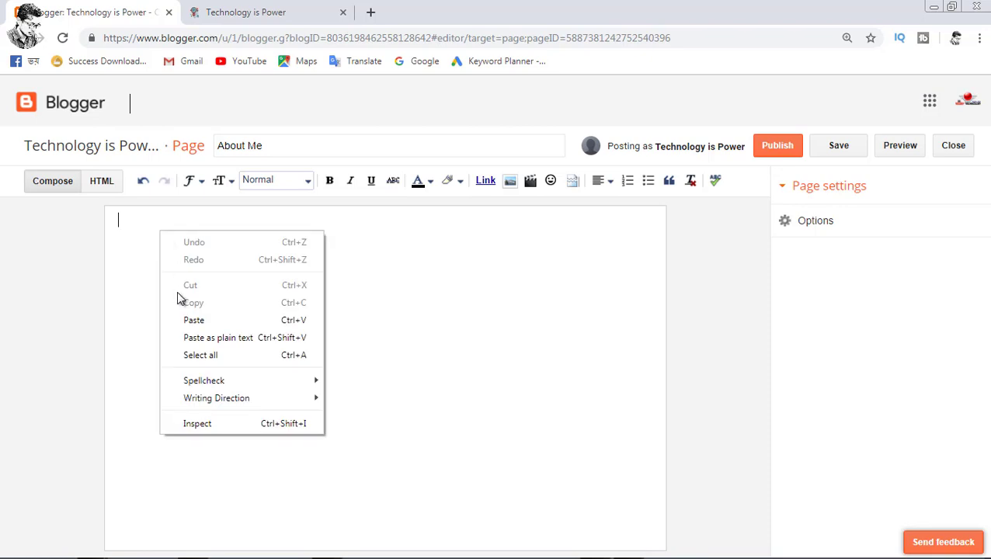
left_click(178, 319)
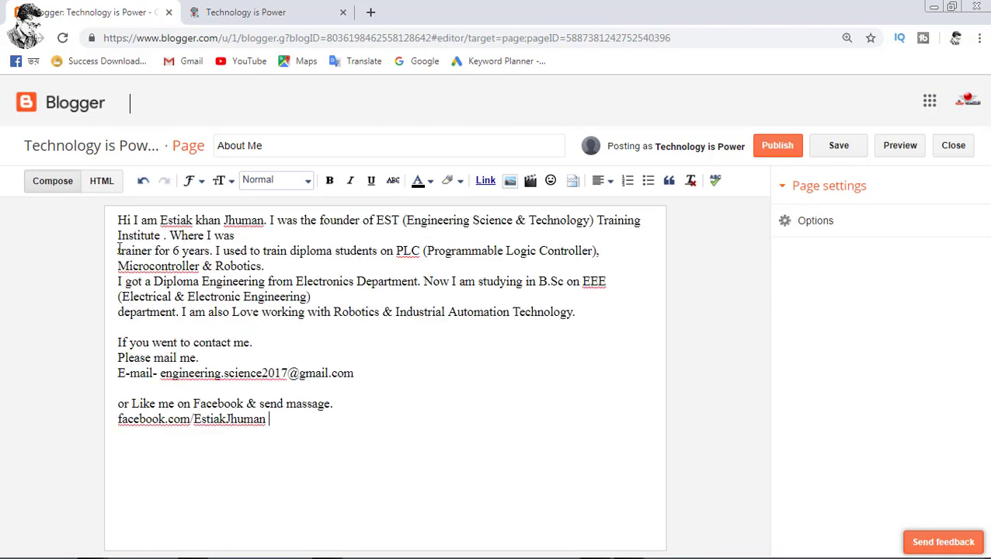
- Remove the stray line breaks in the opening paragraph, joining the trainer and Diploma Engineering lines to the preceding text
left_click(119, 251)
key("BackSpace")
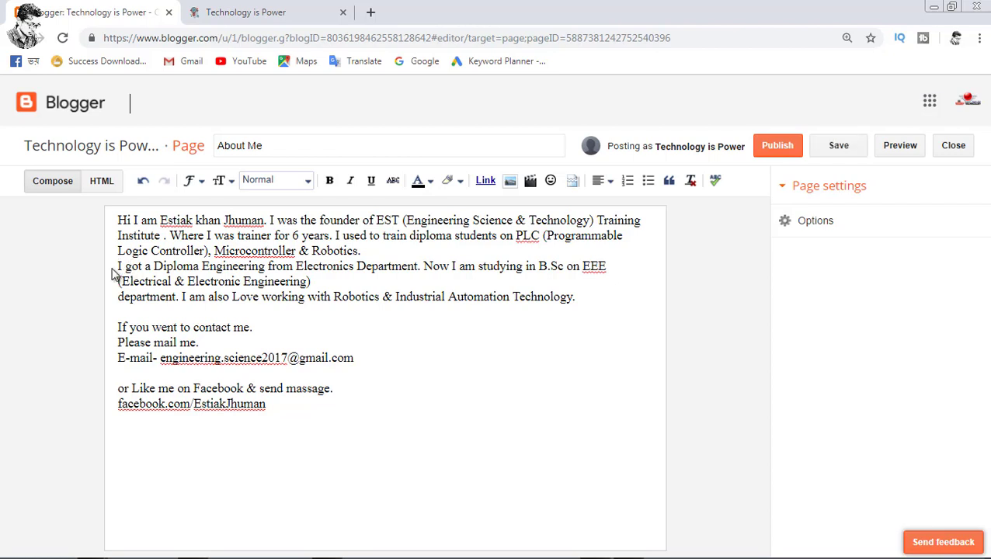
key("BackSpace")
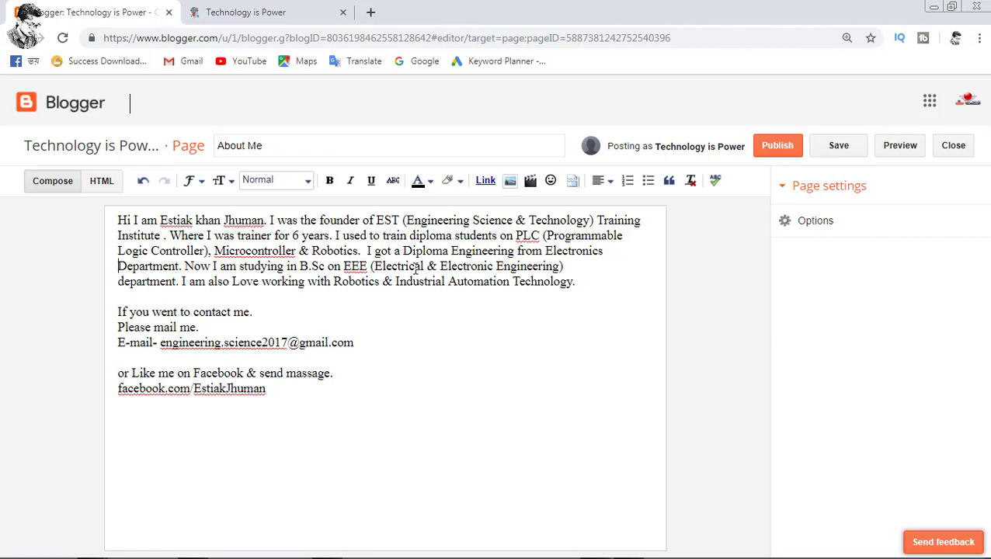
- Center-align the introductory paragraph of the About Me page
left_click_drag(585, 285, 100, 220)
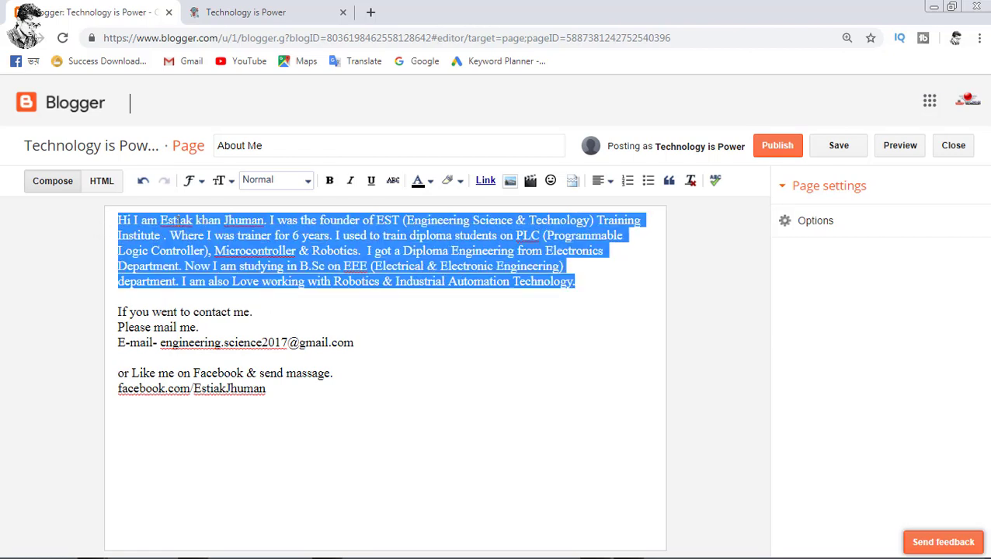
left_click(598, 180)
left_click(618, 220)
left_click(580, 326)
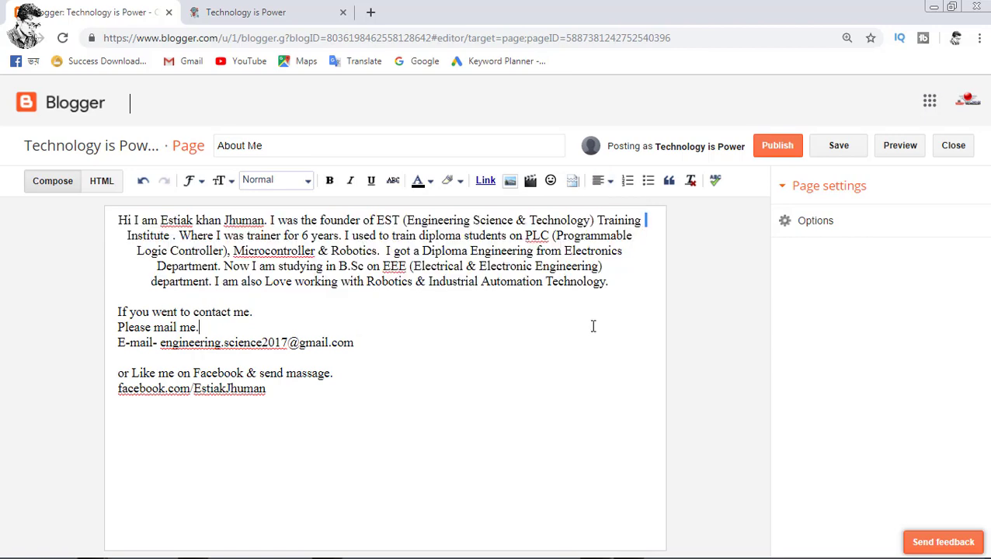
left_click_drag(616, 285, 118, 216)
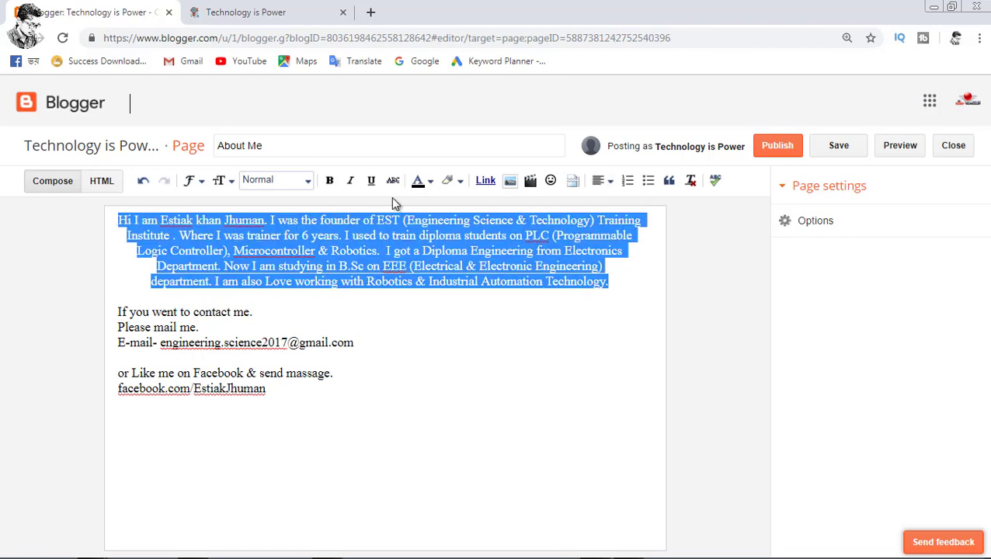
left_click(599, 180)
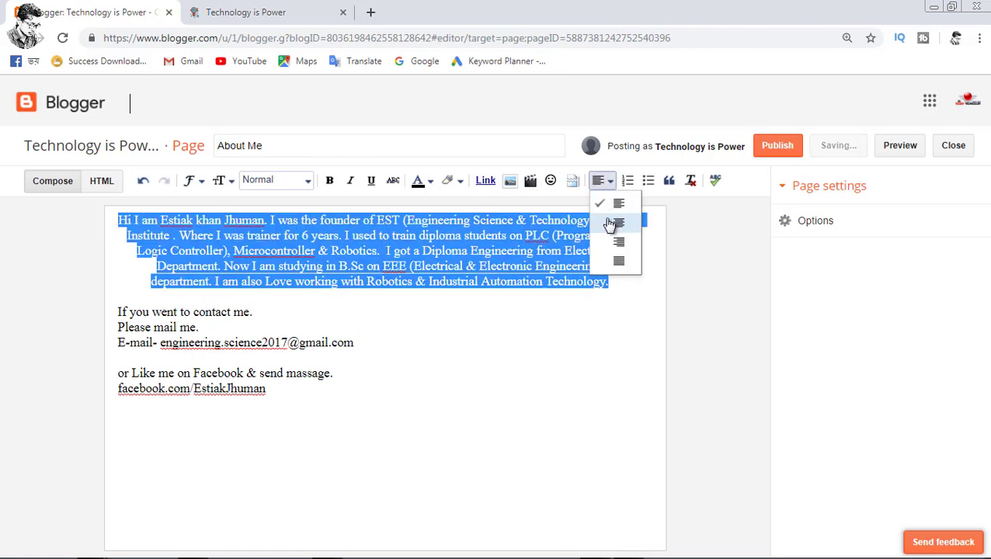
left_click(202, 325)
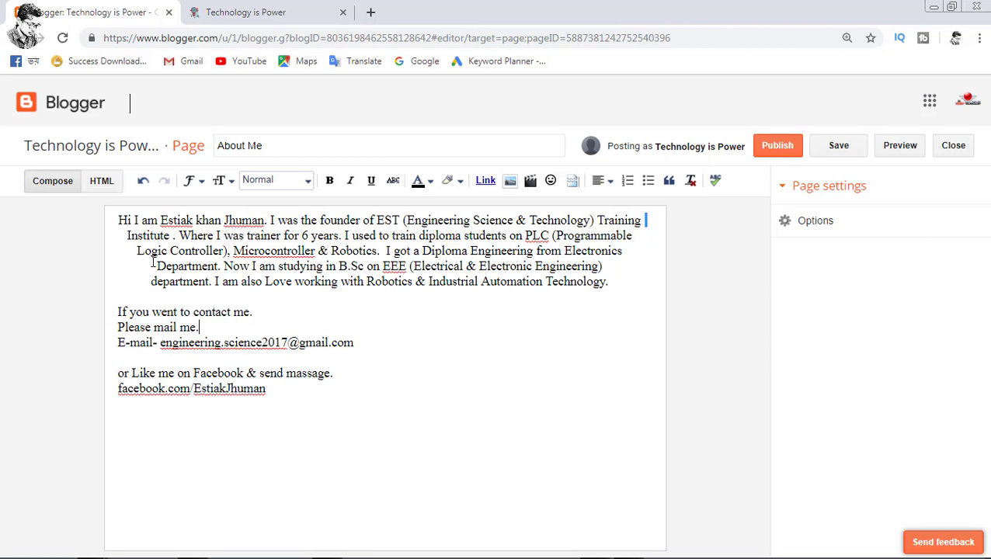
- Insert two blank lines above the introductory paragraph of the About Me page
left_click(119, 220)
key("Return")
key("Return")
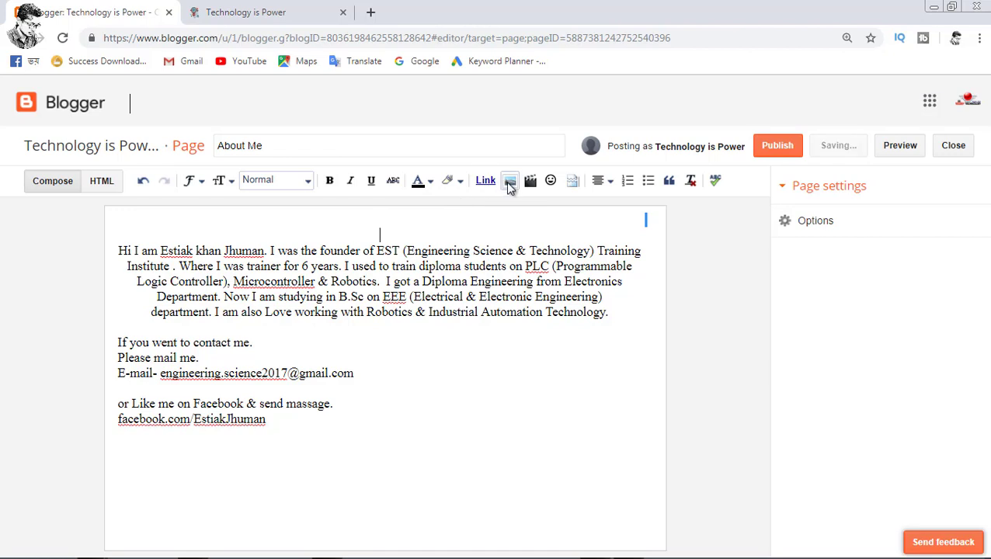
- Upload the portrait photo from the desktop's Blog Pages folder and add it above the introductory paragraph
left_click(510, 182)
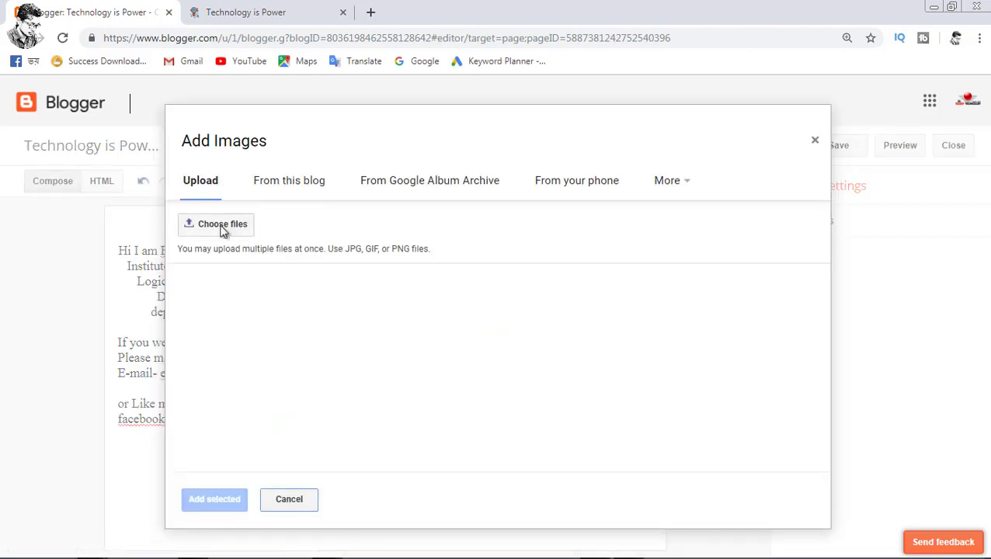
left_click(222, 225)
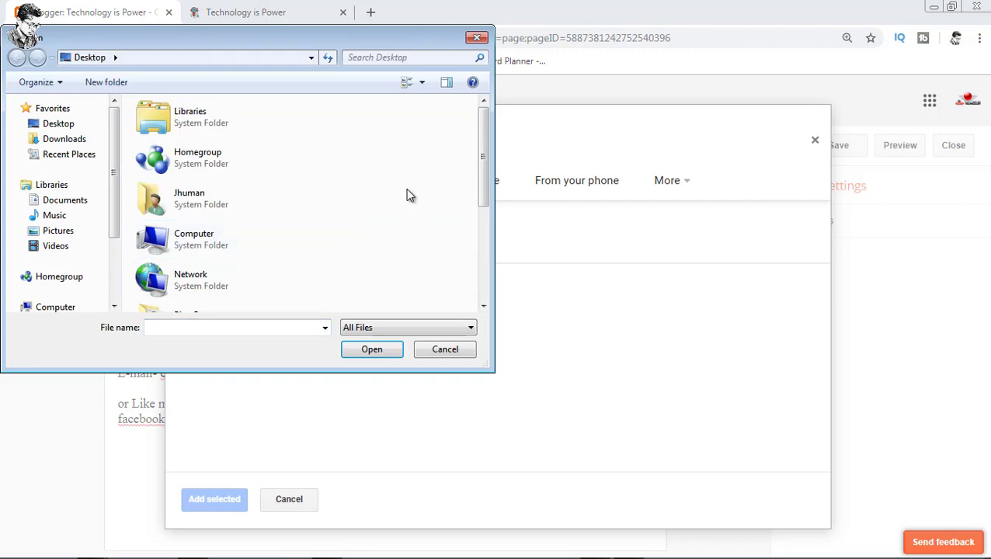
scroll(410, 195, "down", 3)
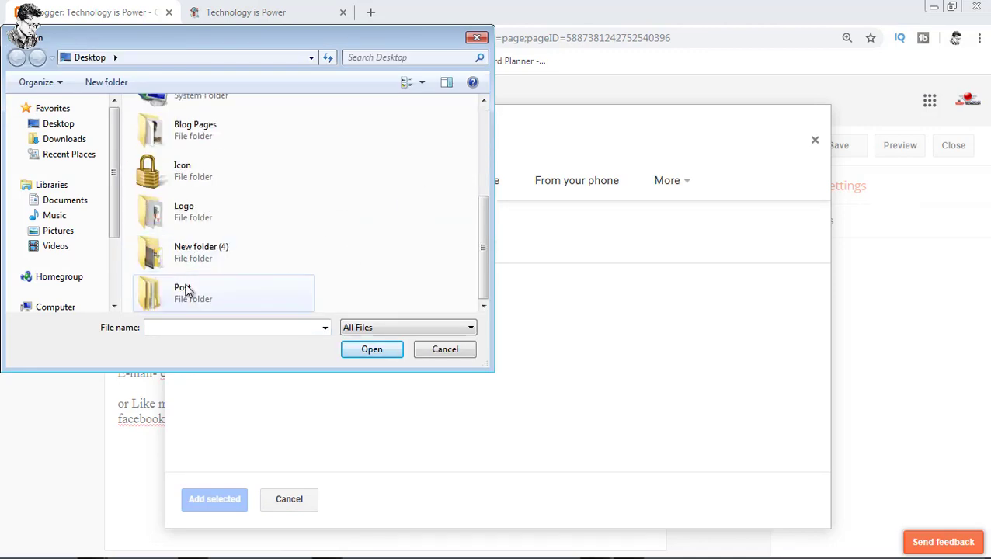
double_click(256, 132)
left_click(261, 158)
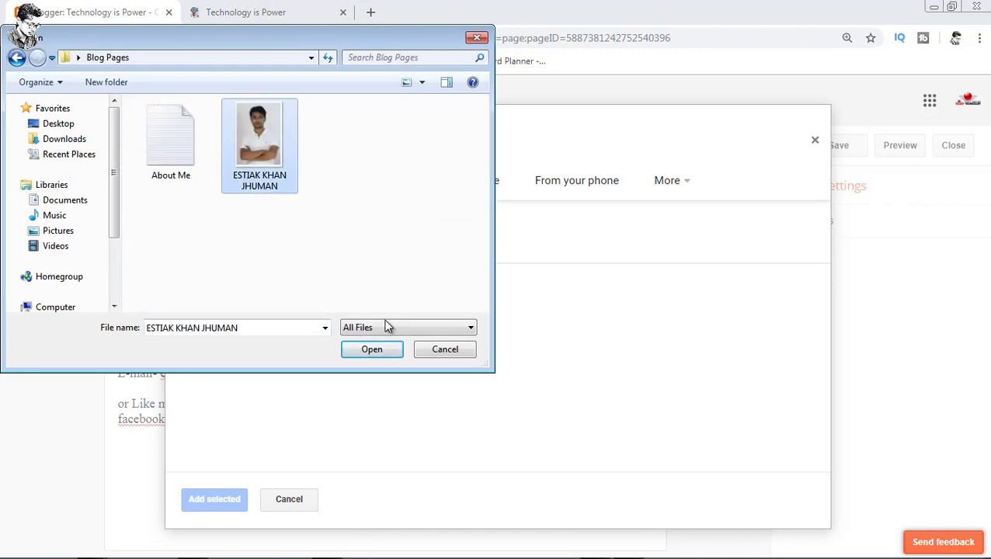
left_click(362, 352)
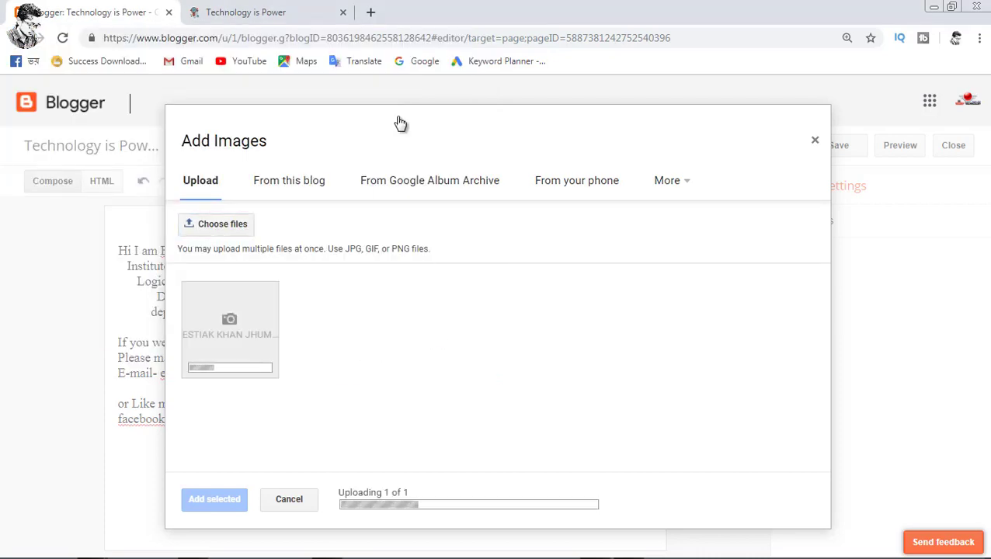
mouse_move(398, 122)
left_mouse_down()
mouse_move(385, 115)
mouse_move(393, 106)
left_mouse_up()
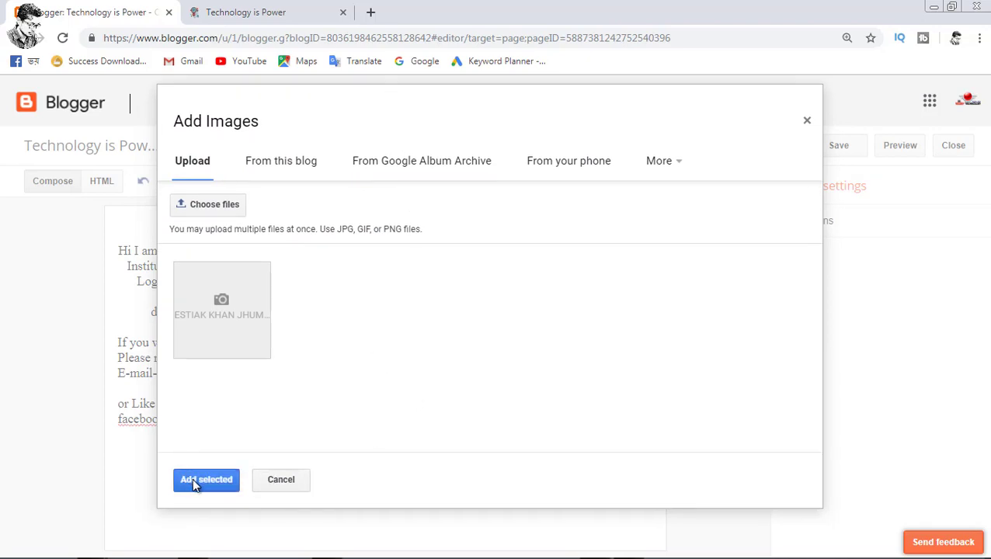
left_click(196, 482)
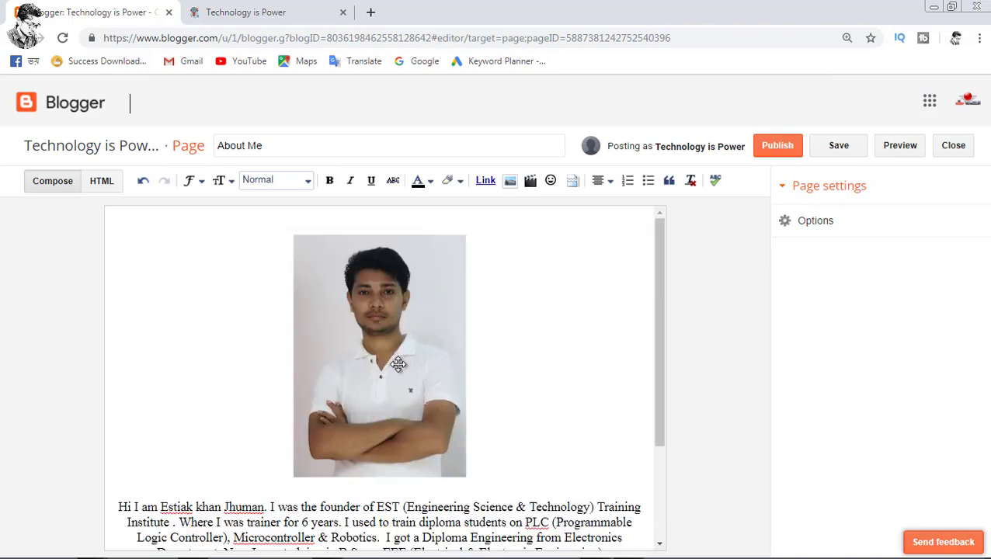
- Set the portrait photo's size to Small and publish the About Me page
scroll(434, 339, "down", 1)
scroll(433, 339, "down", 2)
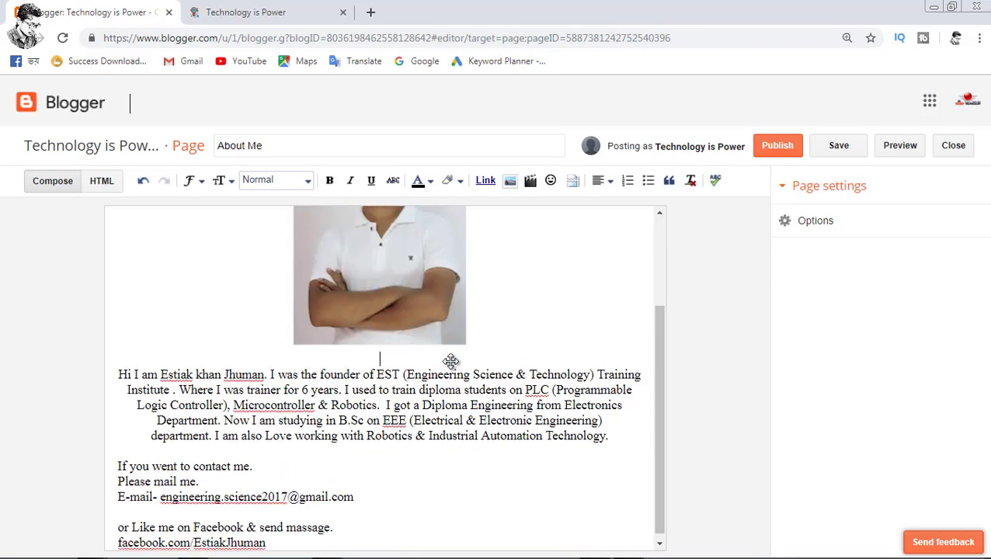
scroll(435, 350, "up", 2)
left_click(436, 349)
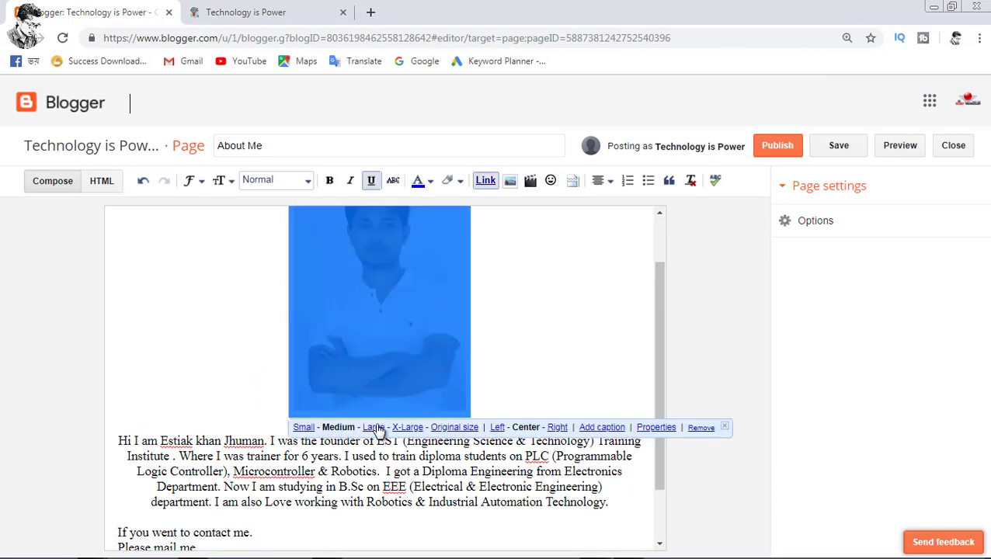
left_click(303, 429)
left_click(538, 288)
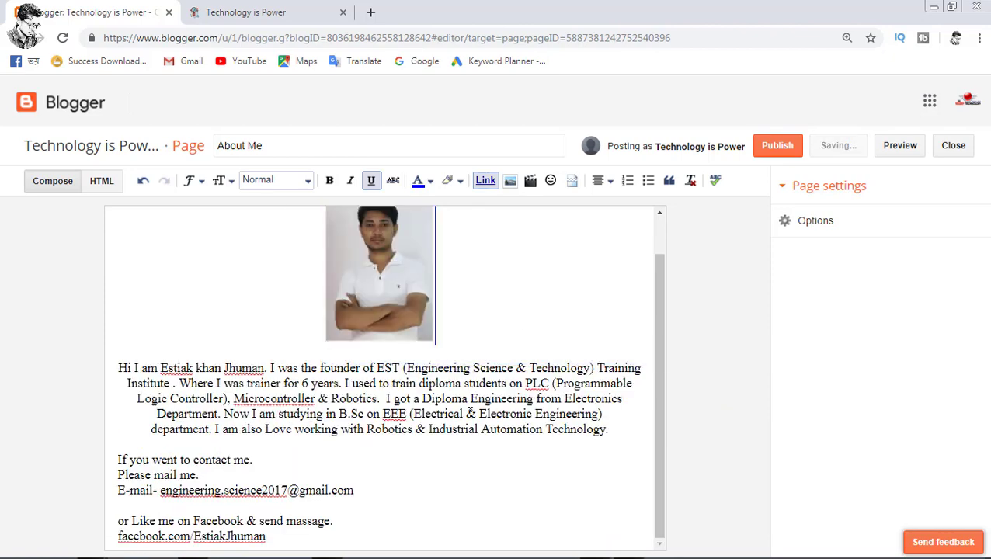
scroll(470, 439, "up", 1)
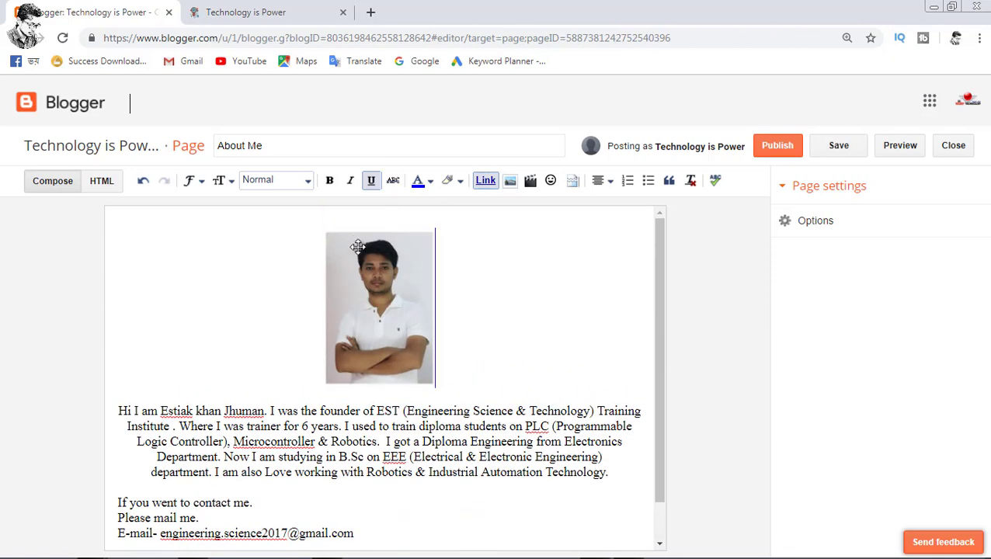
scroll(423, 502, "down", 1)
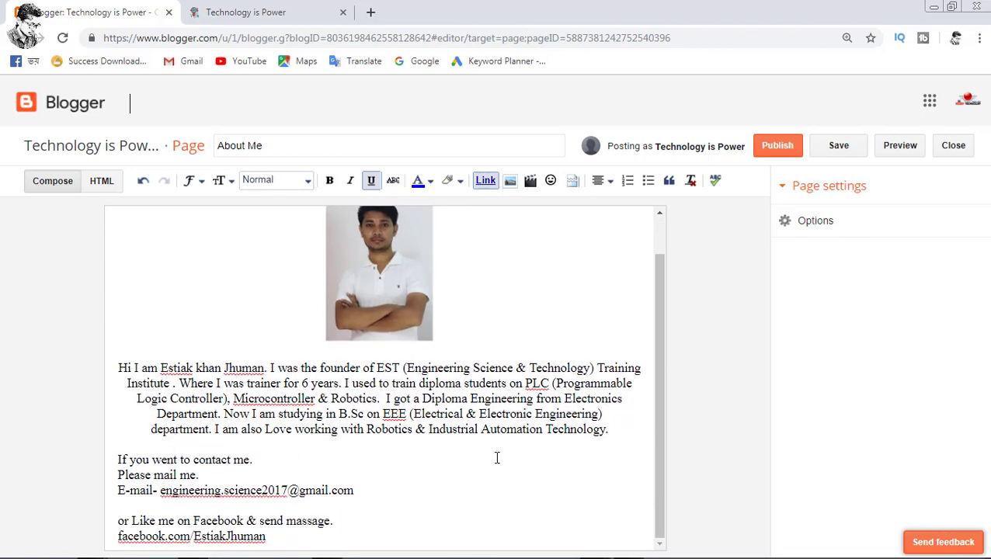
scroll(498, 458, "up", 1)
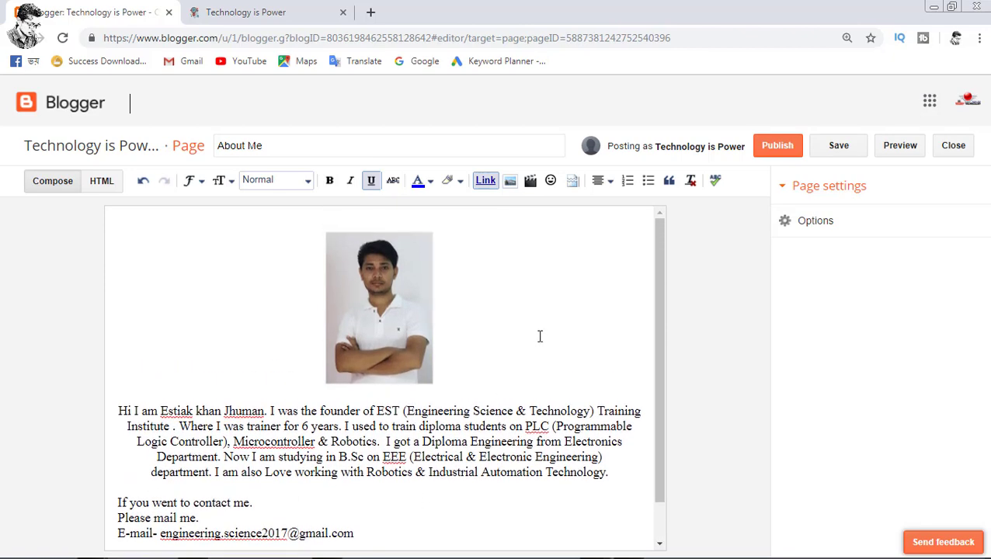
left_click(779, 148)
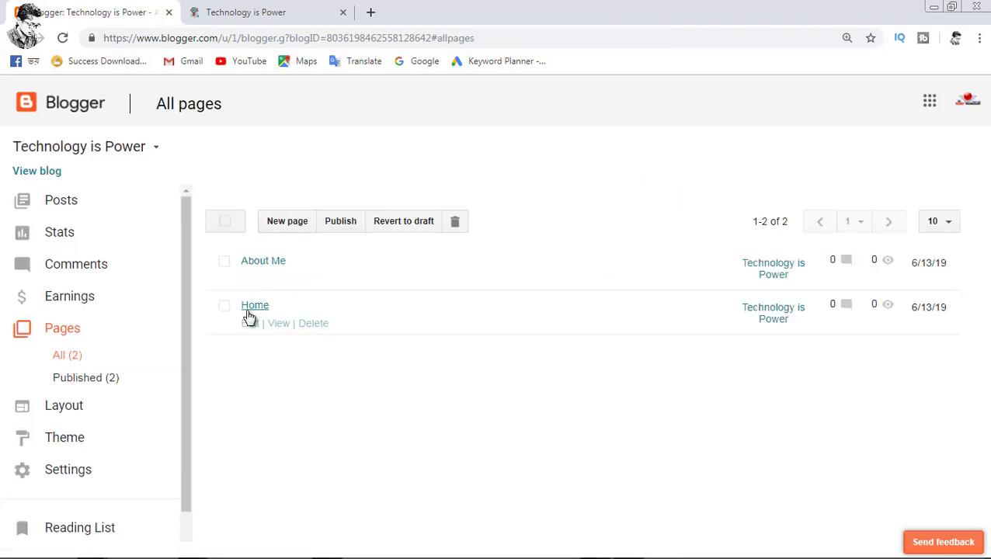
- Create a new page titled Contact Me with an empty body and publish it
left_click(284, 224)
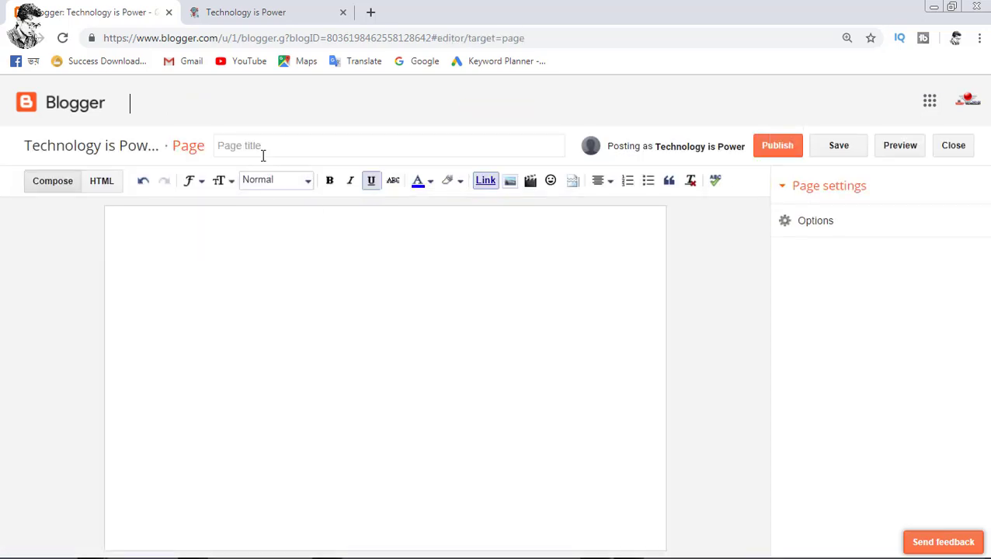
left_click(269, 148)
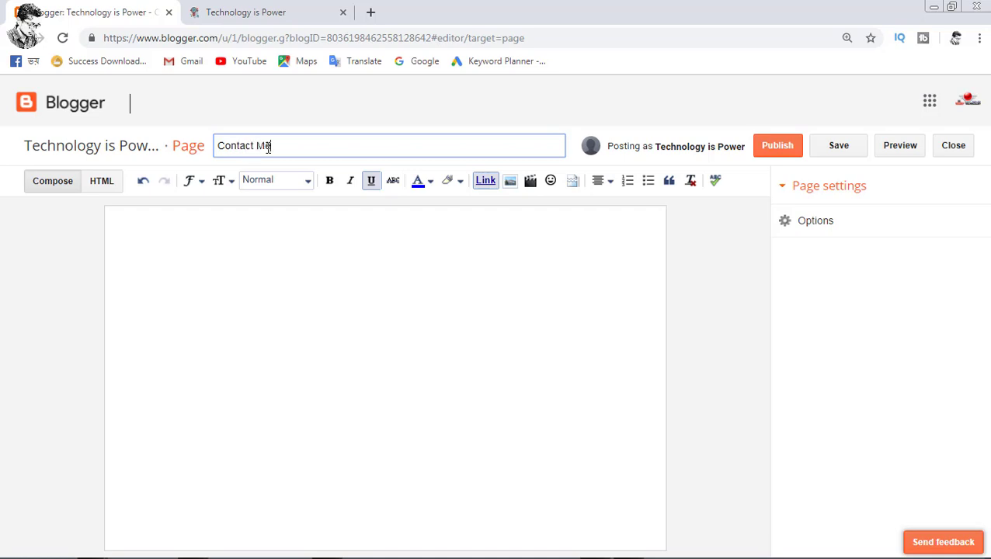
left_click(775, 147)
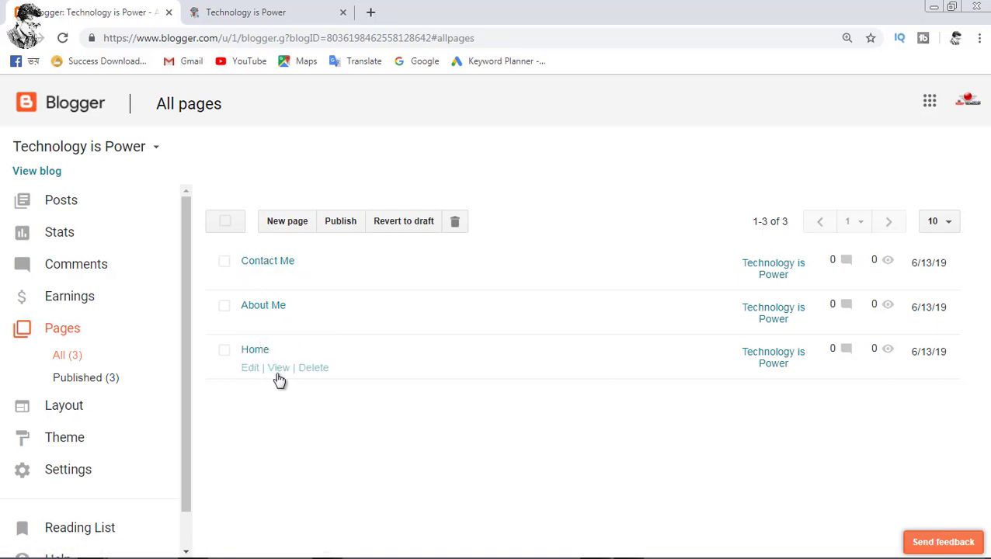
- Open the published Home, About Me and Contact Me pages in separate browser tabs and return to the page list
left_click(276, 369)
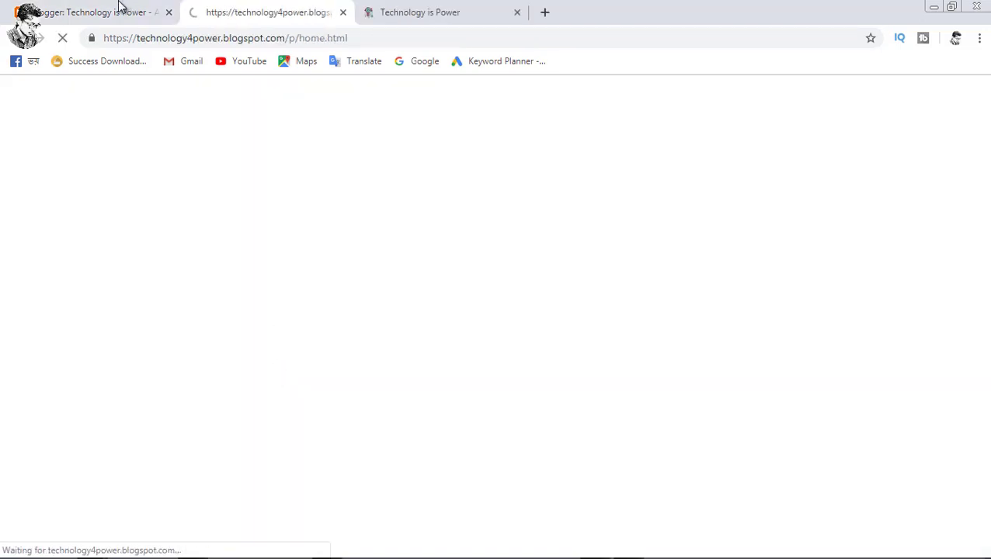
left_click(122, 9)
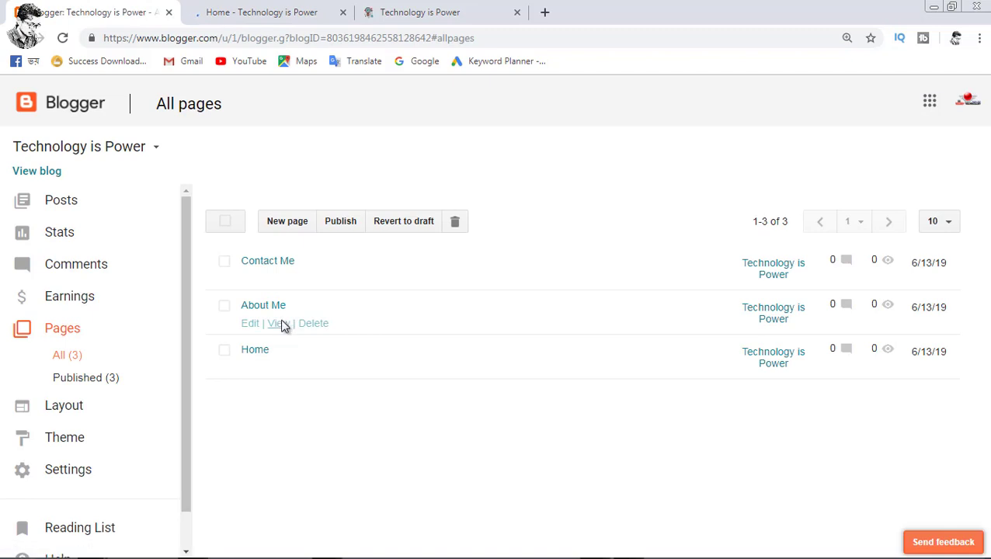
left_click(281, 324)
left_click(84, 9)
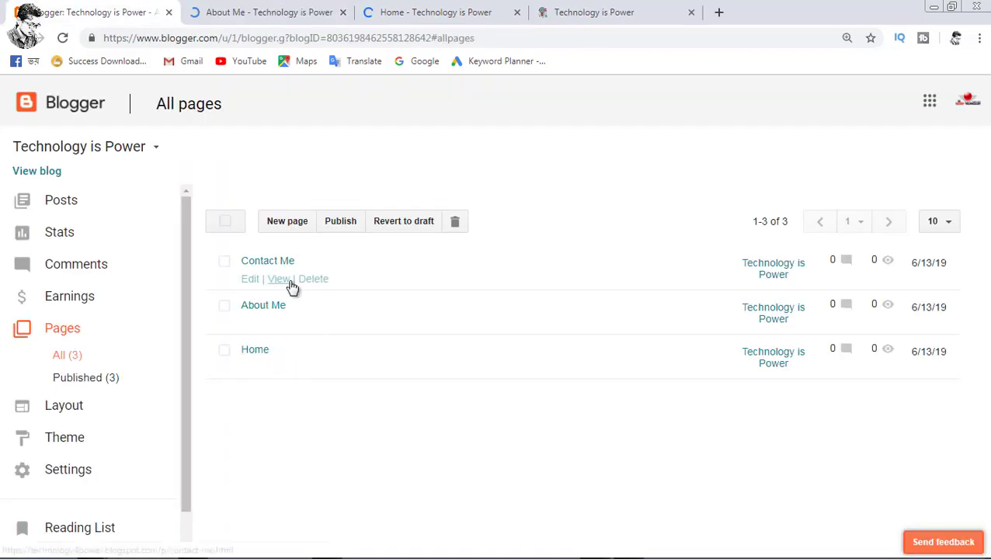
left_click(280, 280)
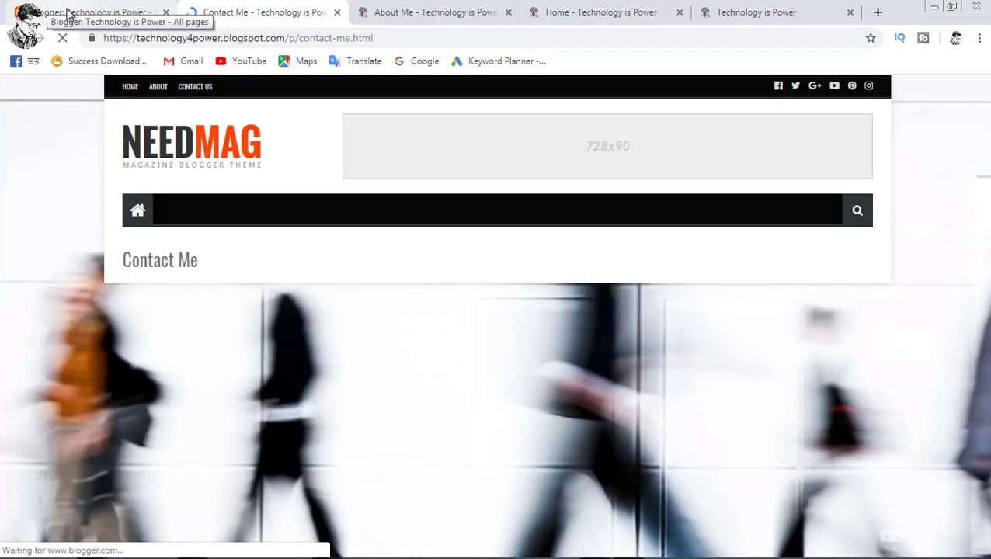
left_click(67, 12)
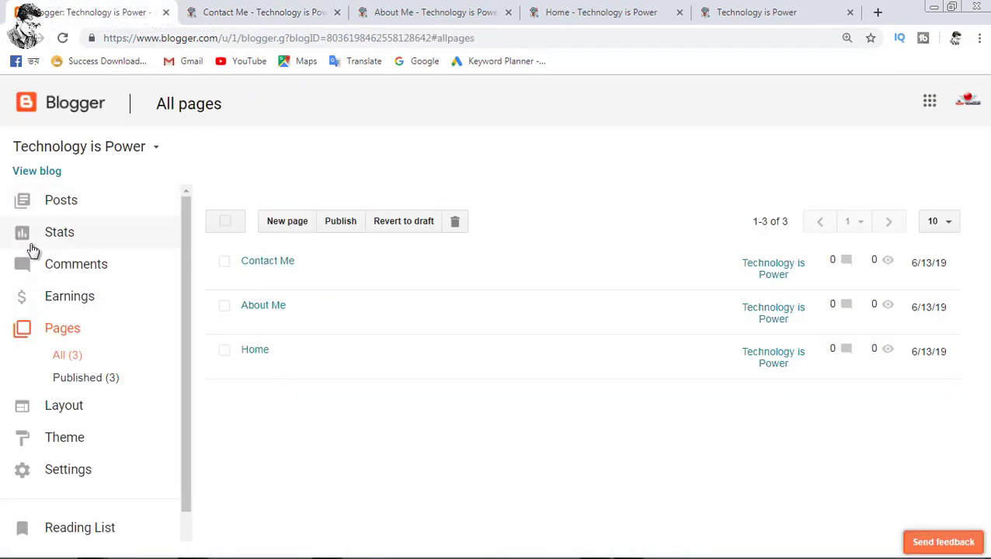
- Open the Top Navigation area's Menu gadget from the blog layout for editing
left_click(52, 407)
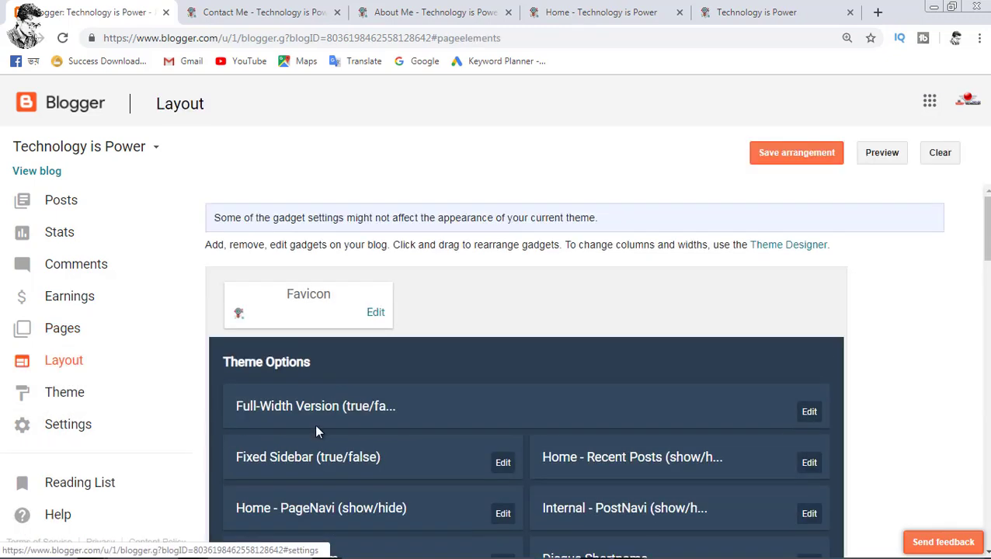
scroll(500, 396, "down", 2)
scroll(501, 400, "down", 2)
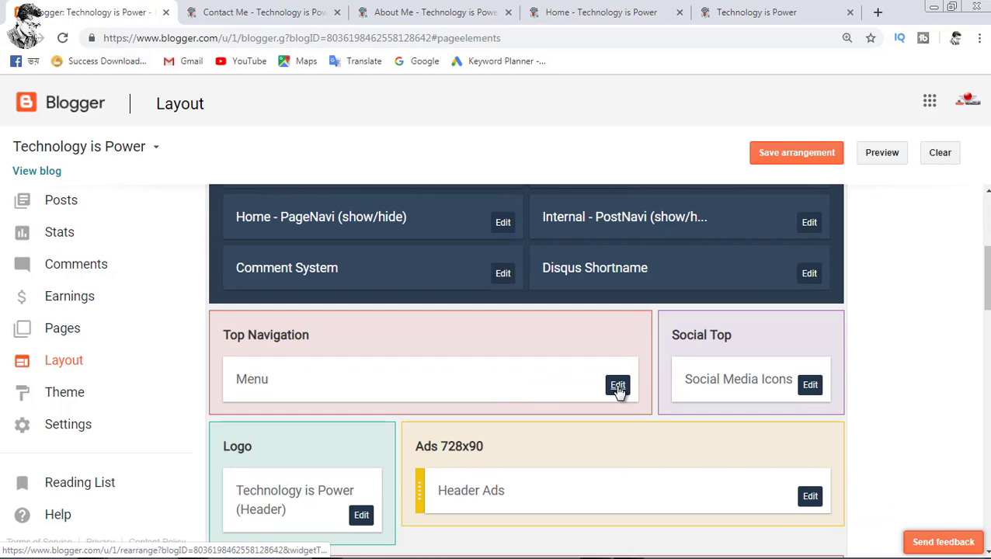
left_click(618, 387)
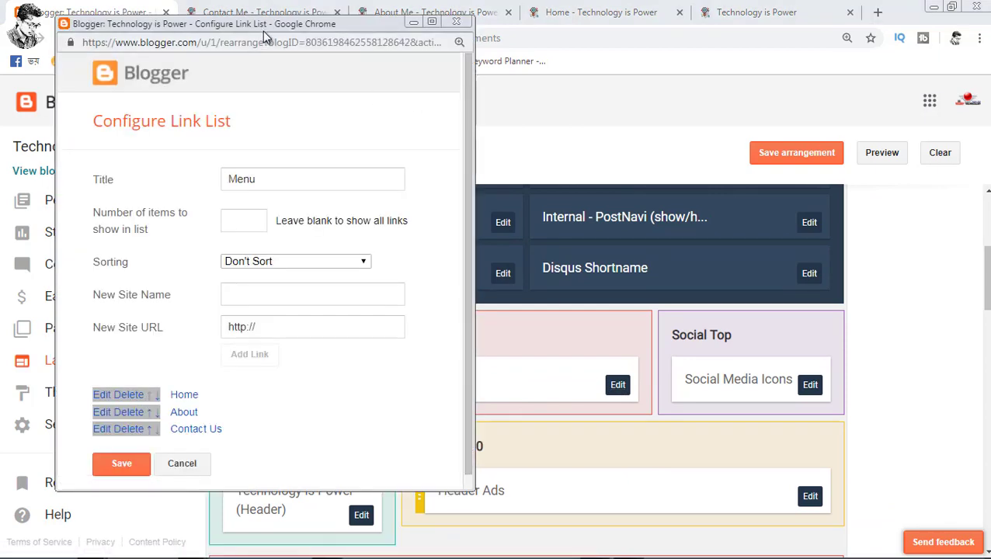
left_click_drag(263, 26, 359, 65)
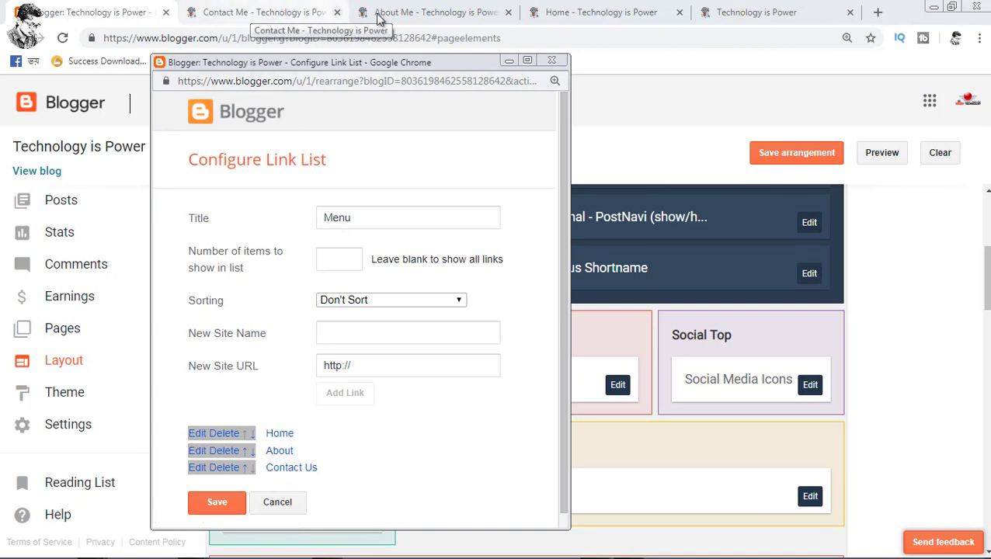
- Copy the web address of the published Home page from its browser tab
left_click(571, 14)
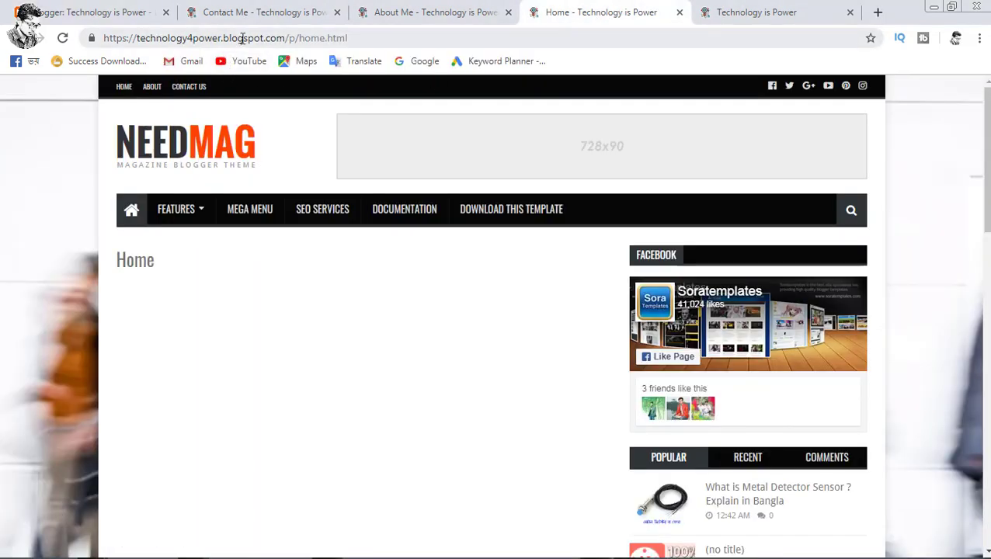
left_click(243, 39)
right_click(249, 38)
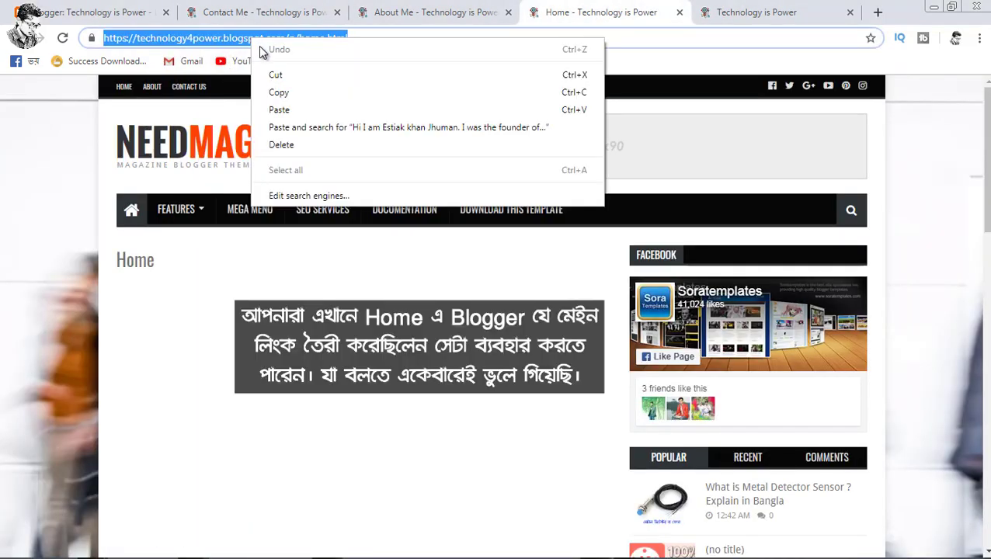
left_click(279, 92)
left_click(220, 297)
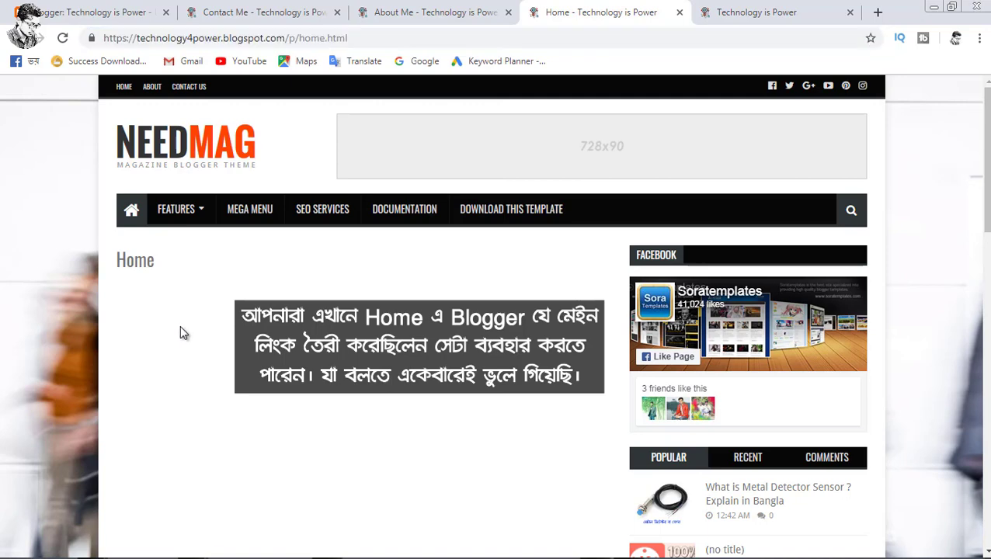
scroll(188, 380, "down", 2)
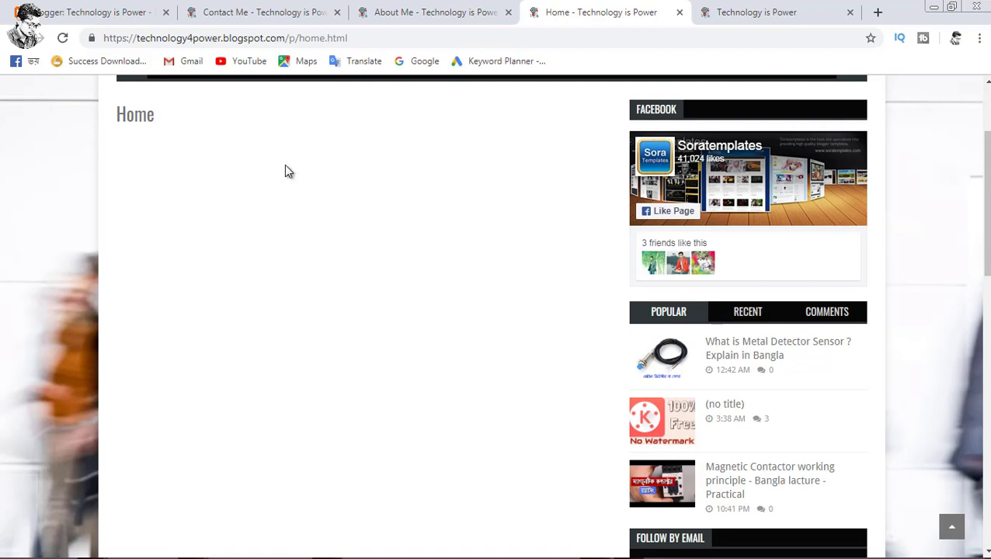
left_click(328, 38)
right_click(327, 38)
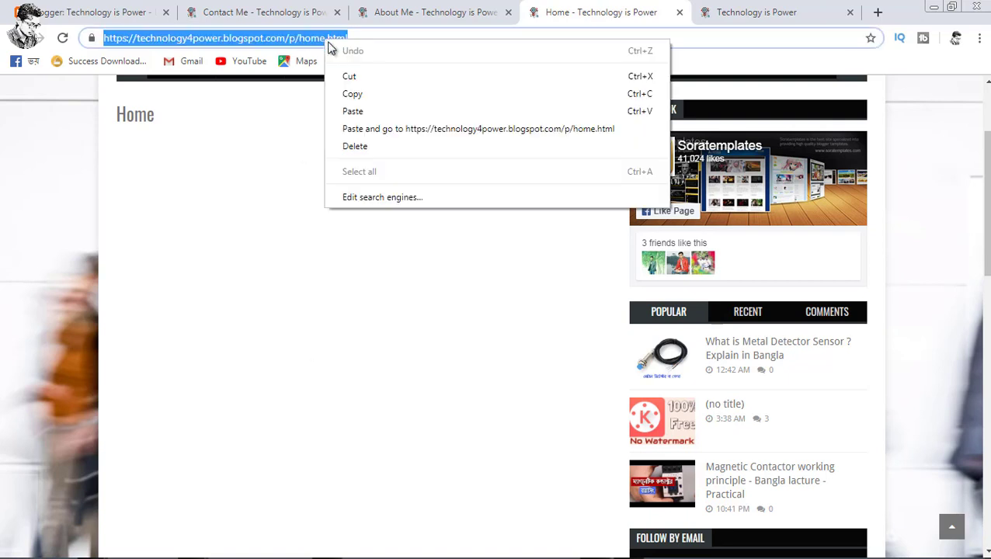
left_click(351, 100)
- Paste the copied Home page address into the URL of the Menu gadget's Home link, then save the link and the gadget
left_click(89, 13)
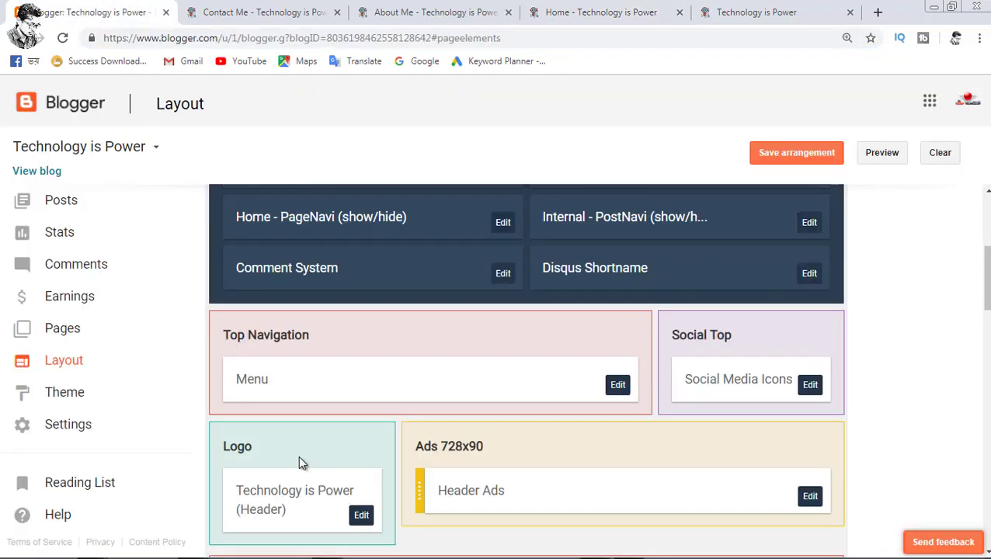
left_click(619, 388)
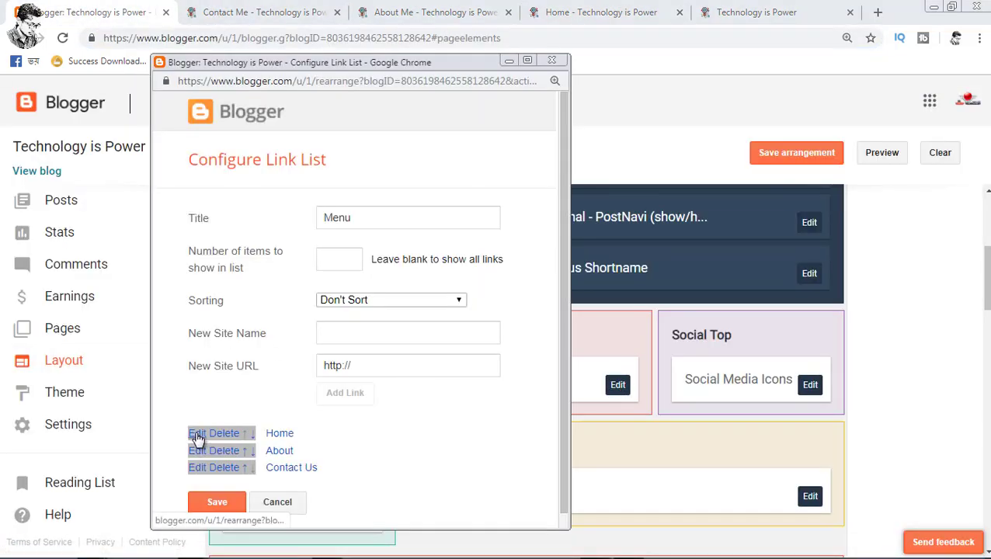
left_click(198, 437)
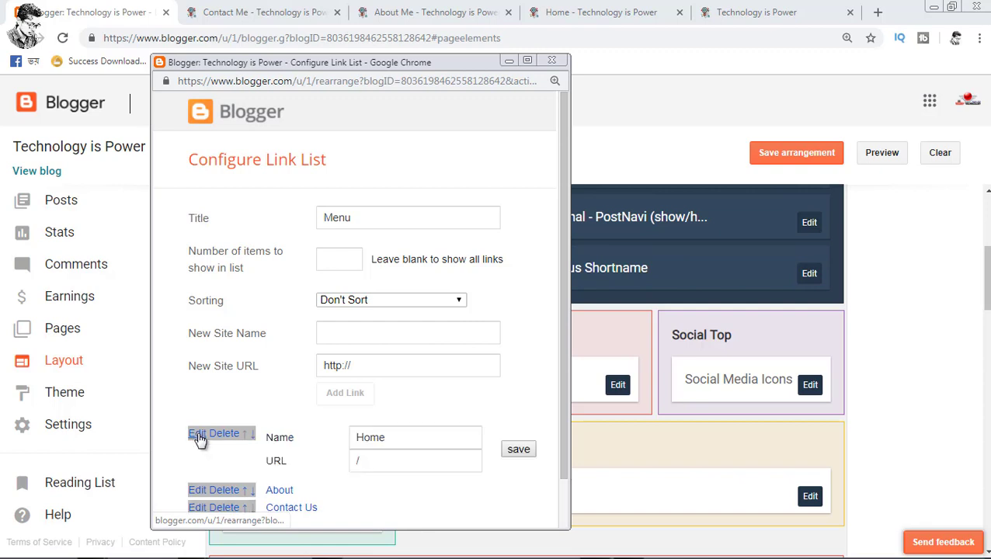
left_click(361, 462)
right_click(370, 461)
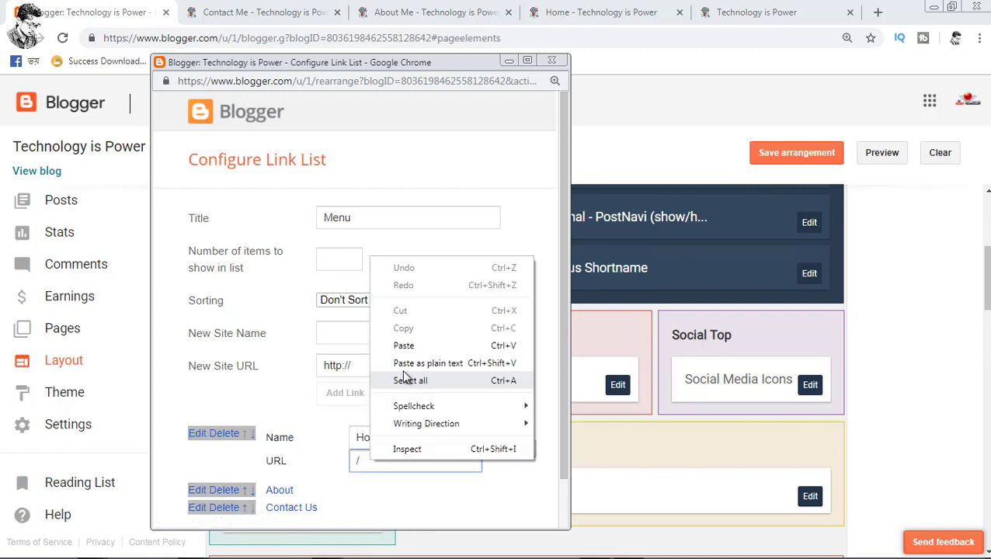
left_click(409, 346)
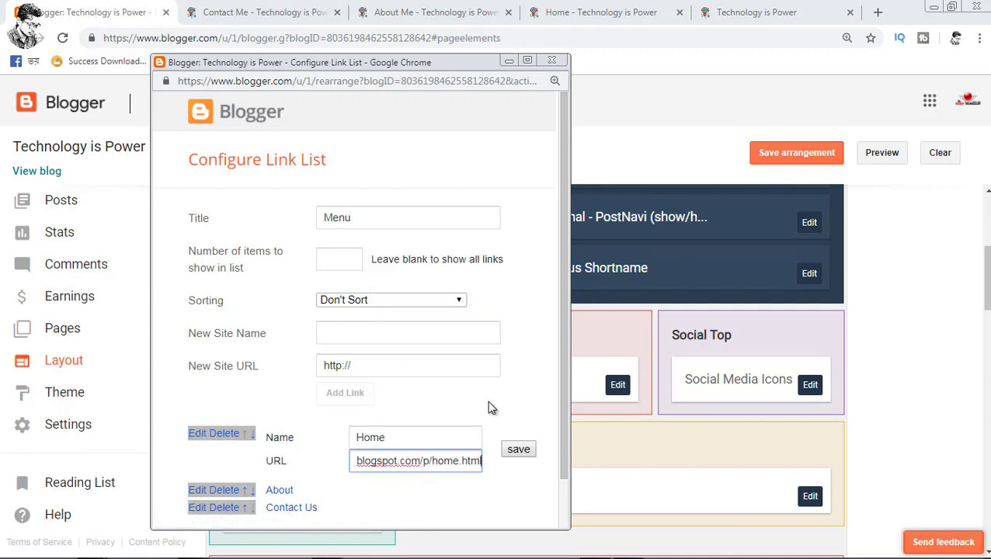
left_click(518, 451)
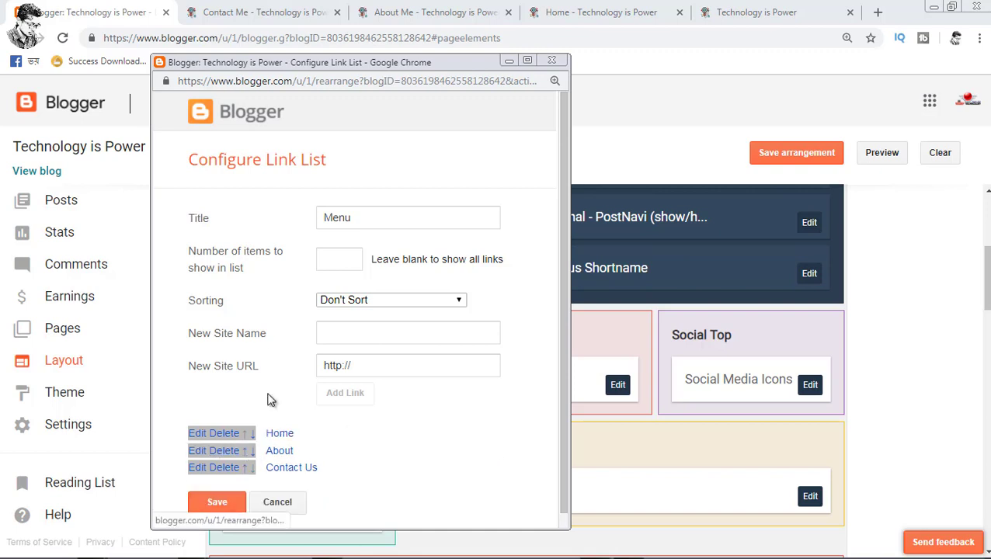
left_click(200, 501)
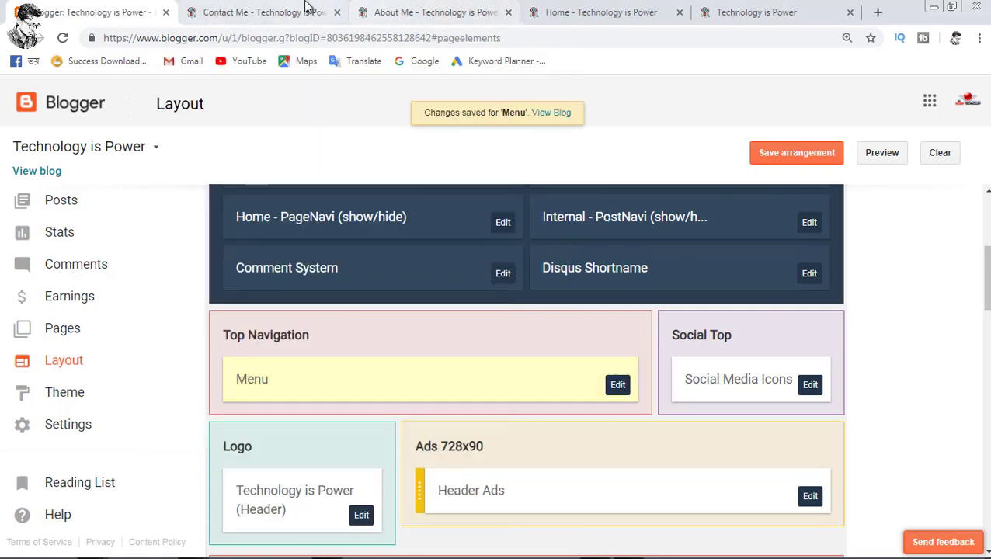
- Copy the web address of the published About Me page and return to the blog layout
left_click(400, 14)
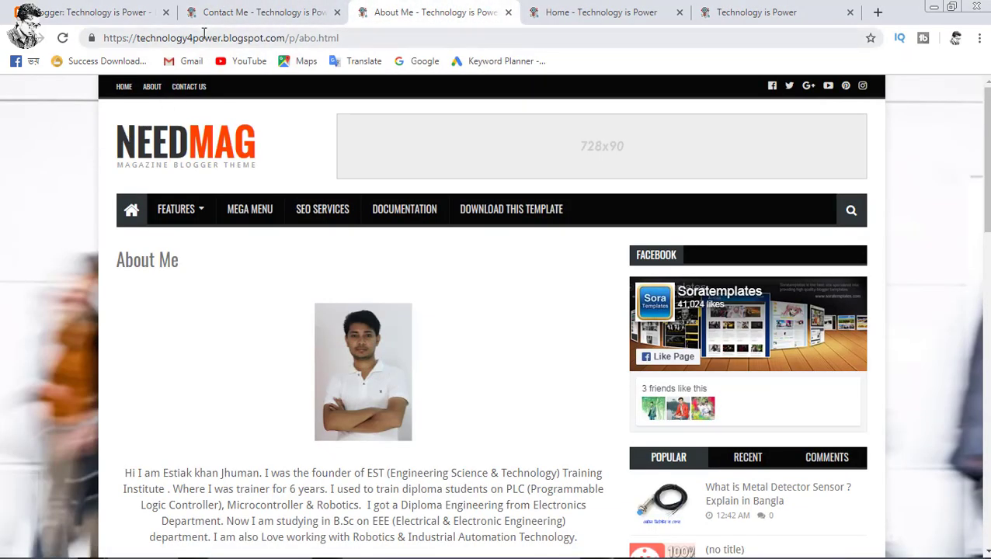
left_click(205, 37)
right_click(206, 38)
left_click(233, 90)
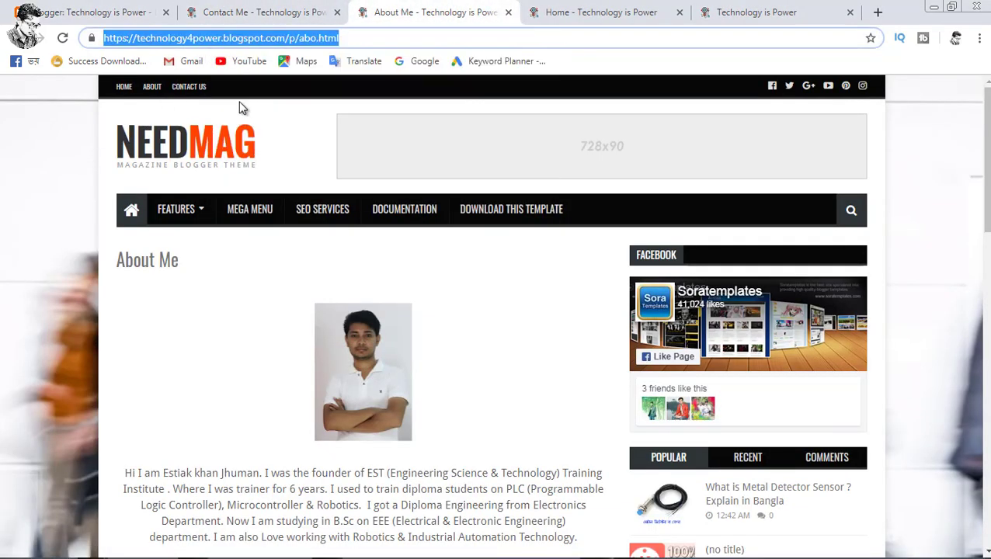
scroll(306, 367, "down", 2)
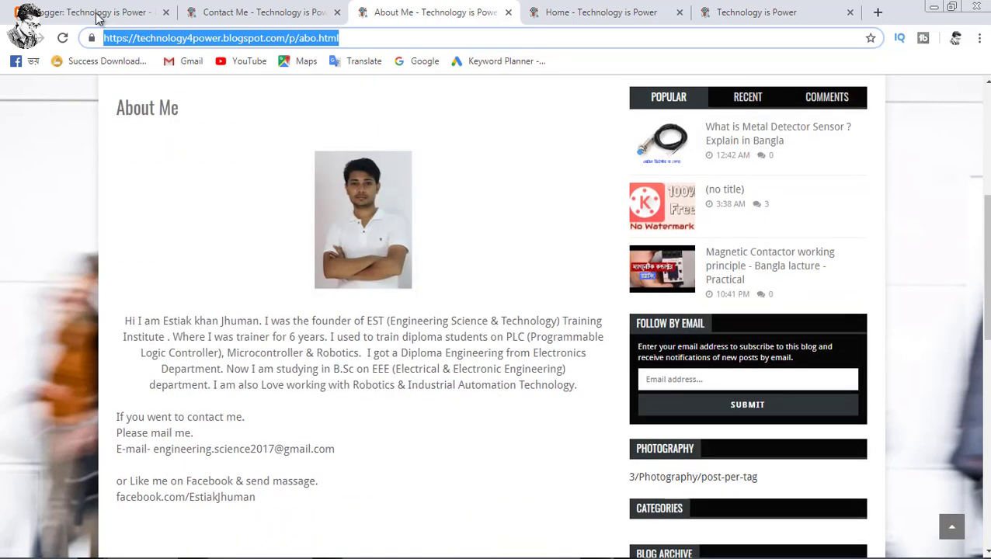
left_click(69, 8)
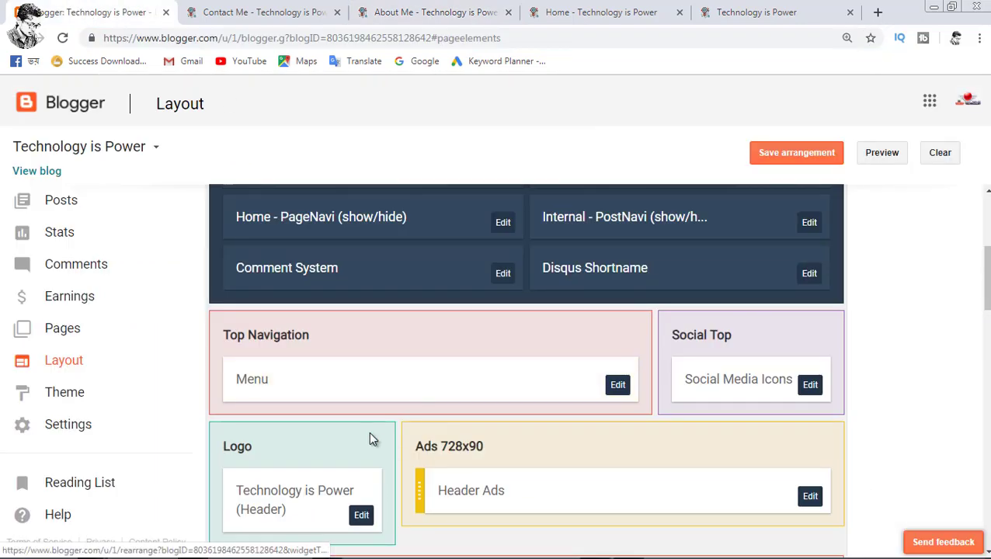
- Rename the Menu gadget's About link to About Me, replace its URL with the copied page address, and save the gadget
left_click(618, 386)
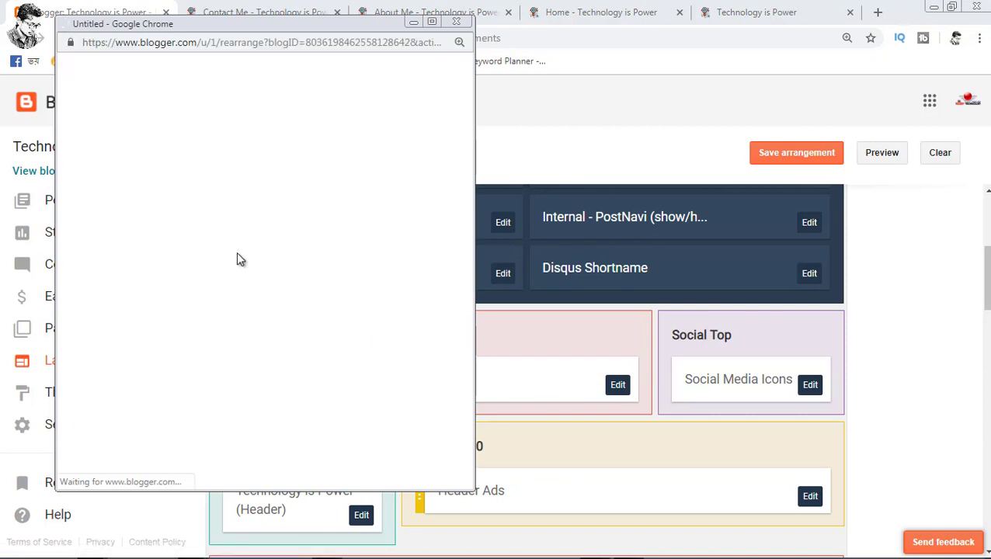
left_click(103, 412)
left_click(312, 416)
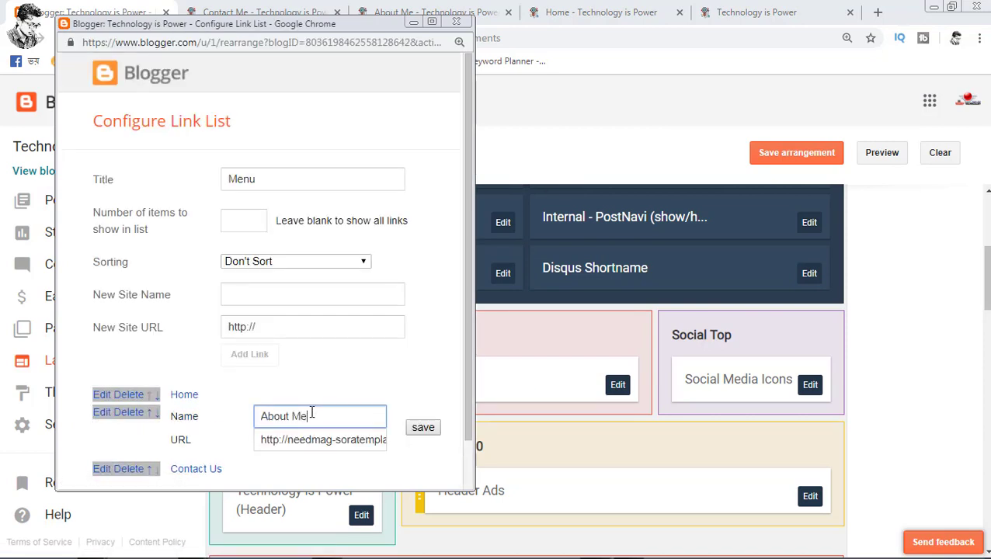
left_click(316, 441)
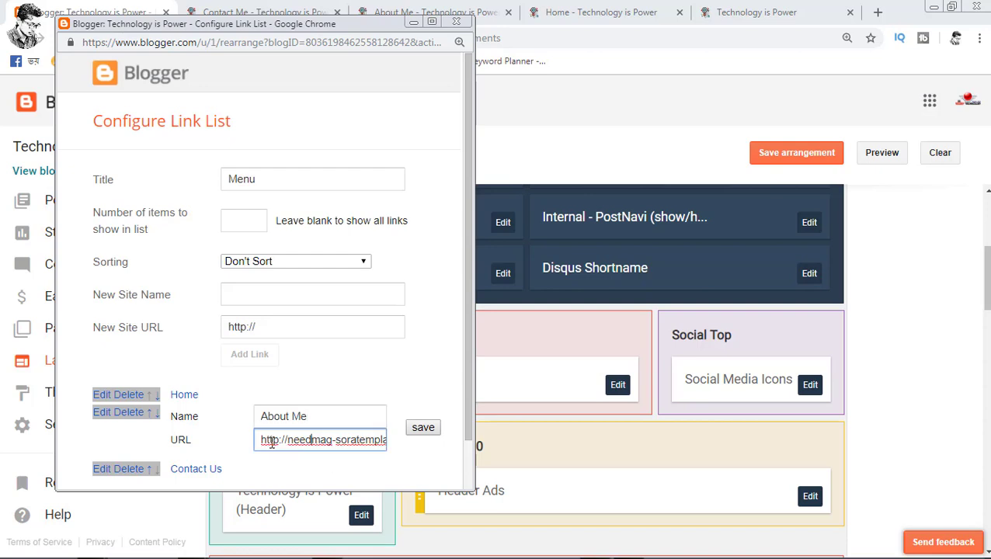
key("ctrl+a")
key("ctrl+v")
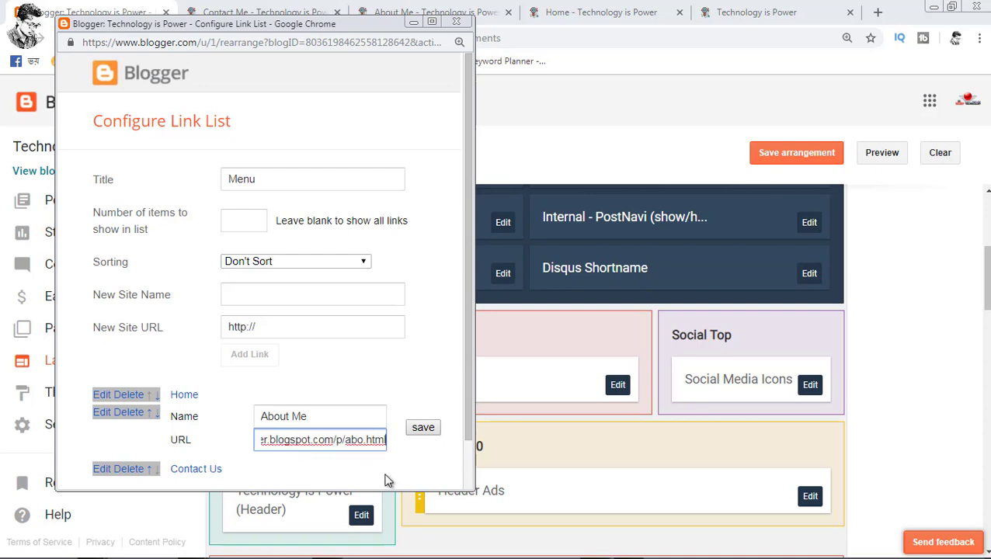
left_click(424, 429)
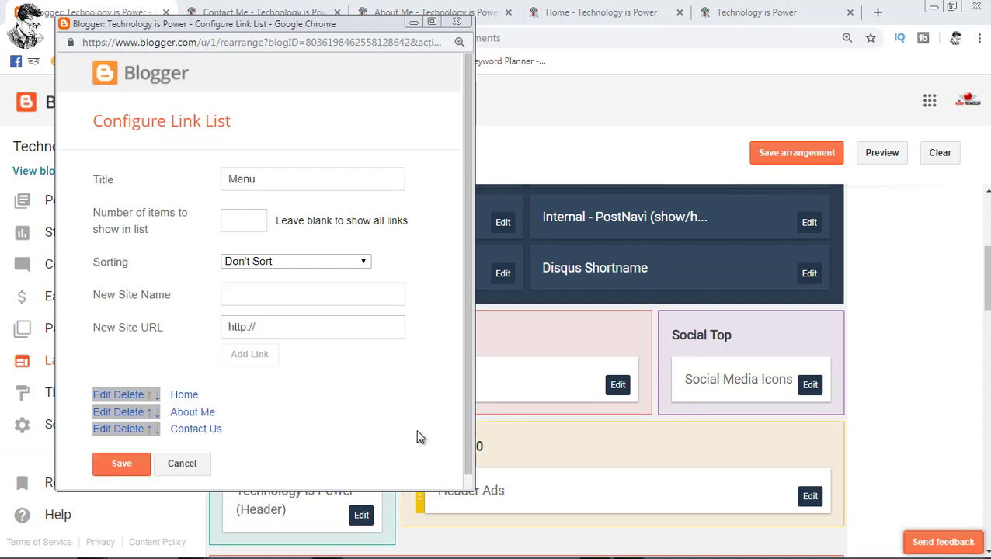
left_click(121, 463)
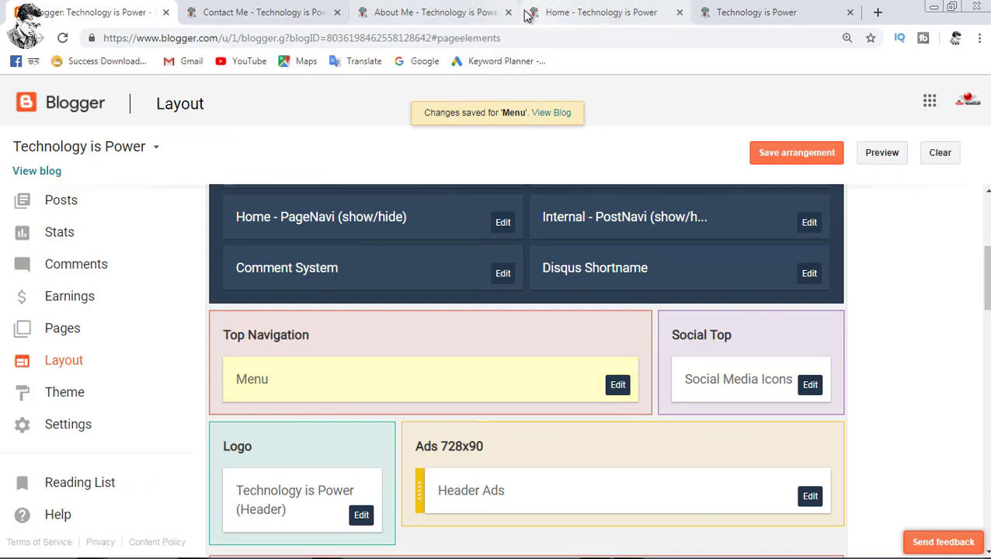
- Copy the web address of the published Contact Me page and return to the blog layout
left_click(273, 13)
right_click(249, 39)
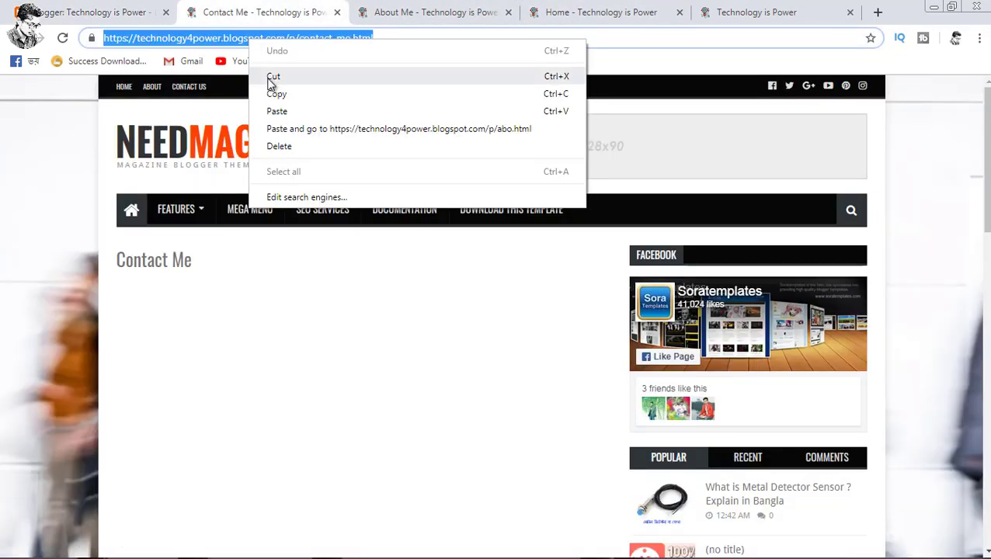
left_click(272, 91)
left_click(93, 12)
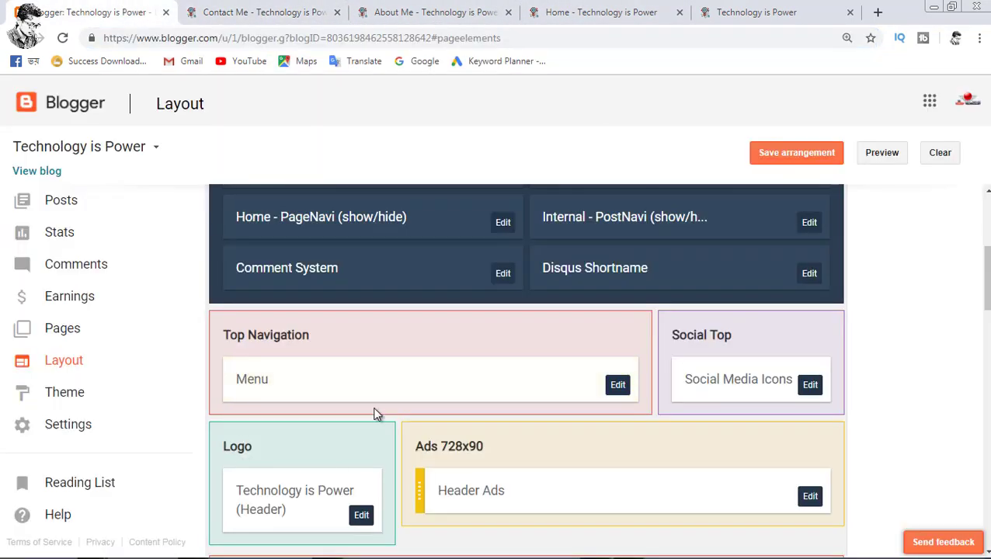
- Replace the URL of the Menu gadget's Contact Us link with the copied Contact Me page address and save the gadget
left_click(618, 384)
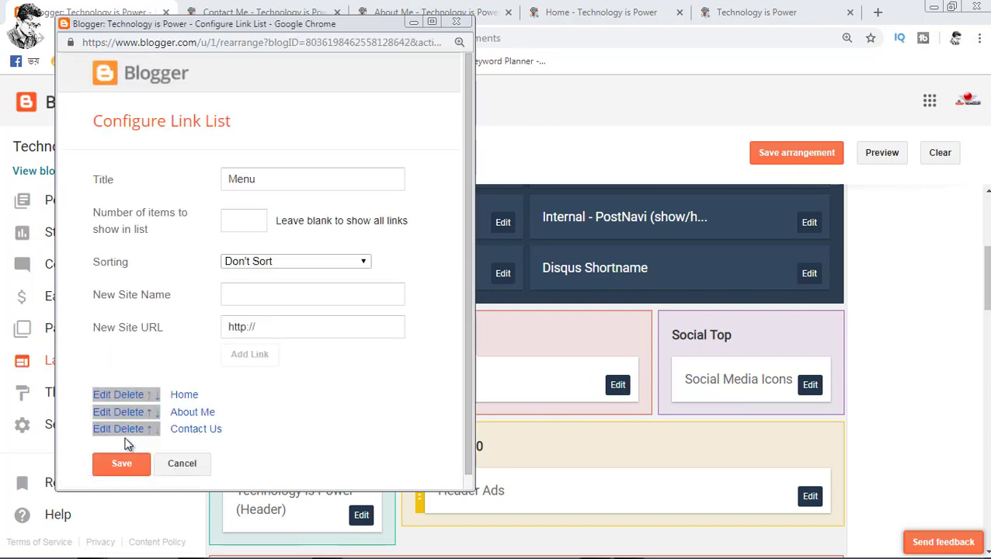
left_click(101, 429)
left_click(307, 459)
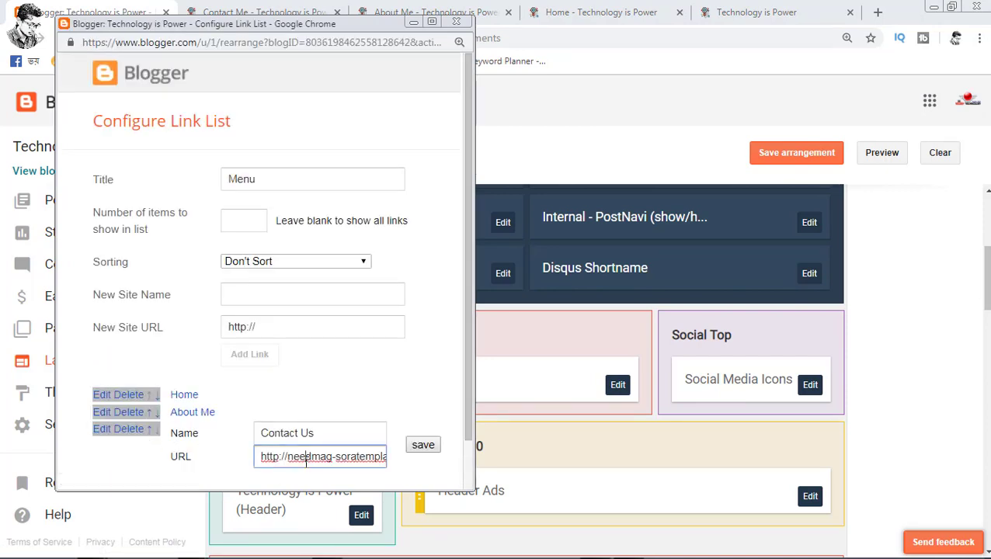
triple_click(305, 458)
key("ctrl+v")
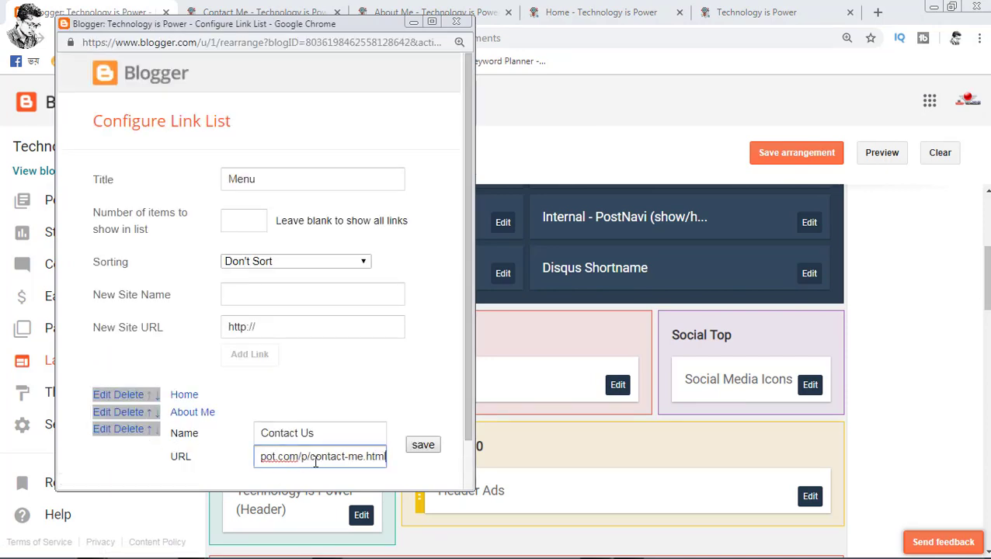
left_click(424, 447)
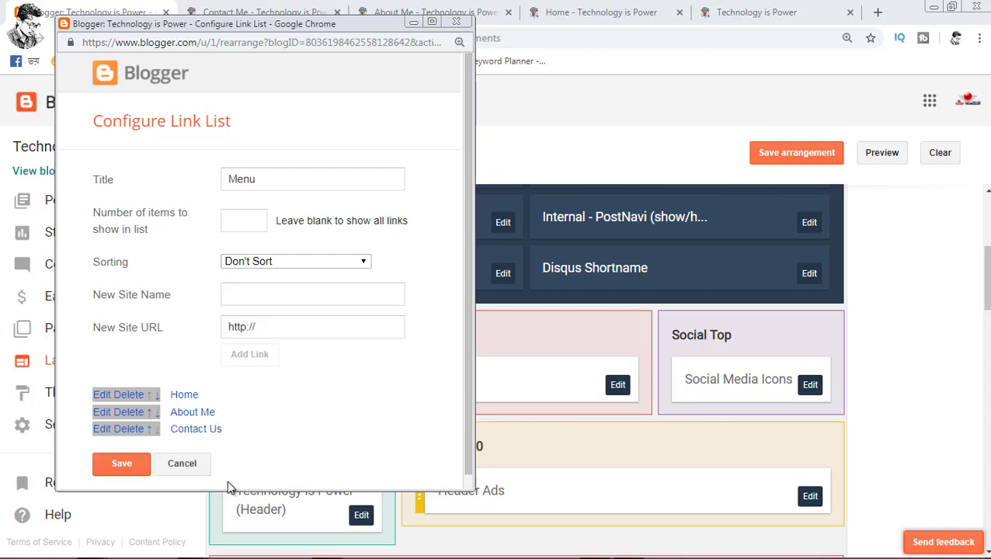
left_click(120, 462)
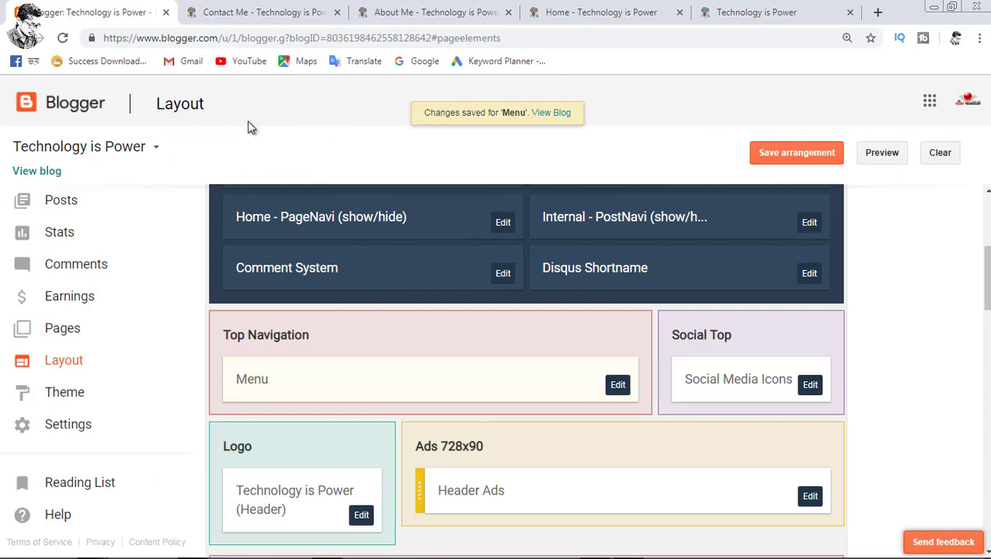
- Close the browser tabs of the old blog view and the Home, About Me and Contact Me pages
left_click(789, 6)
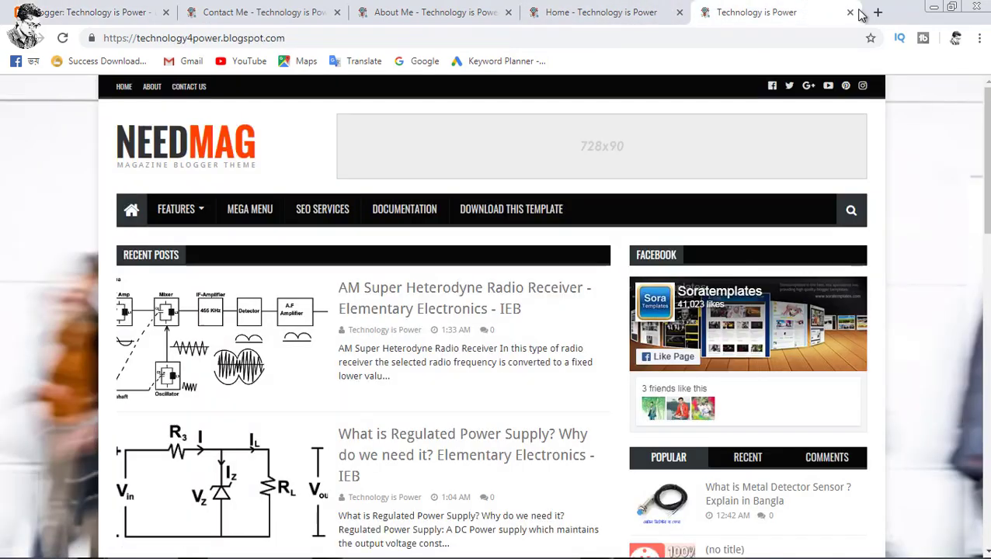
left_click(850, 12)
left_click(691, 12)
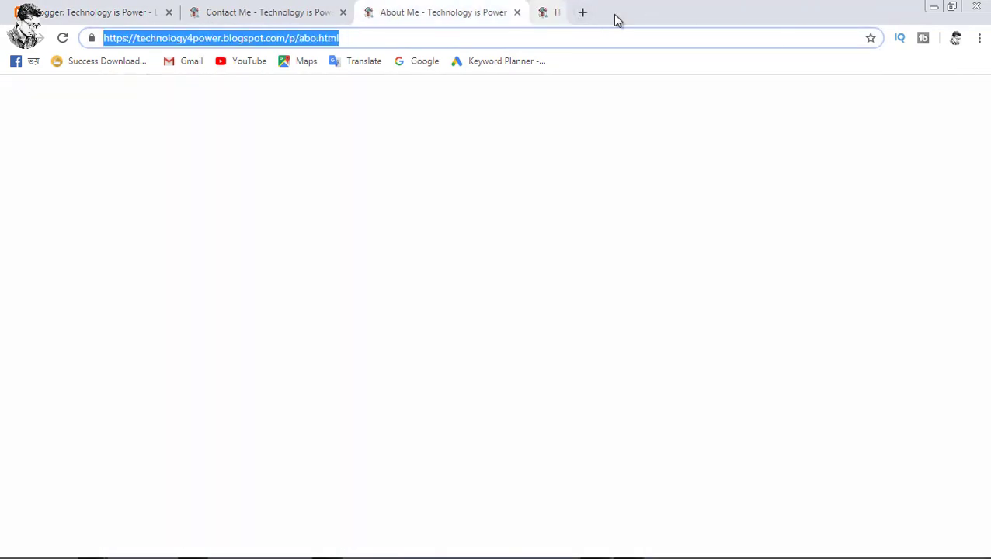
left_click(516, 12)
left_click(343, 12)
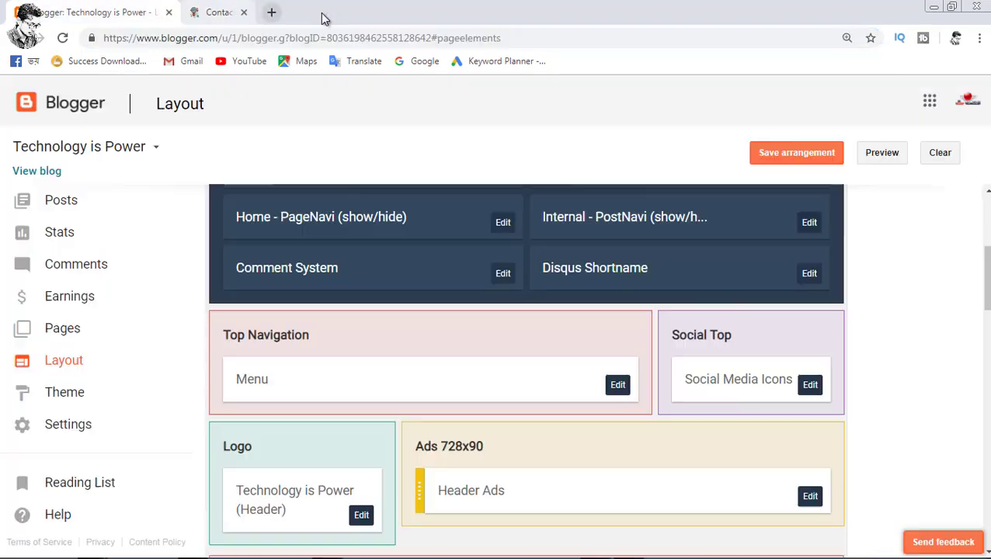
- Open the live blog, test the Home and About Me links in its top menu, review the About Me page, and close the tab
left_click(35, 172)
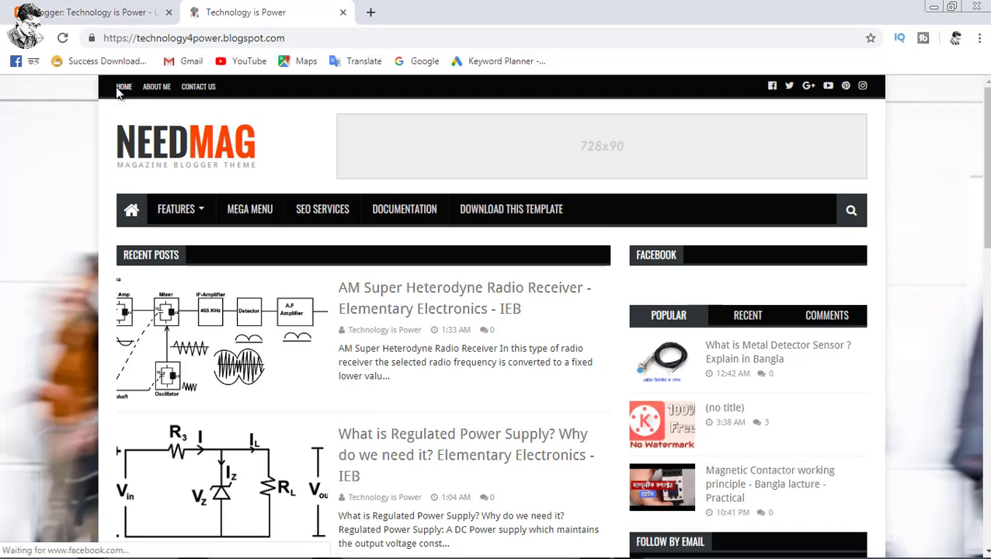
left_click(124, 90)
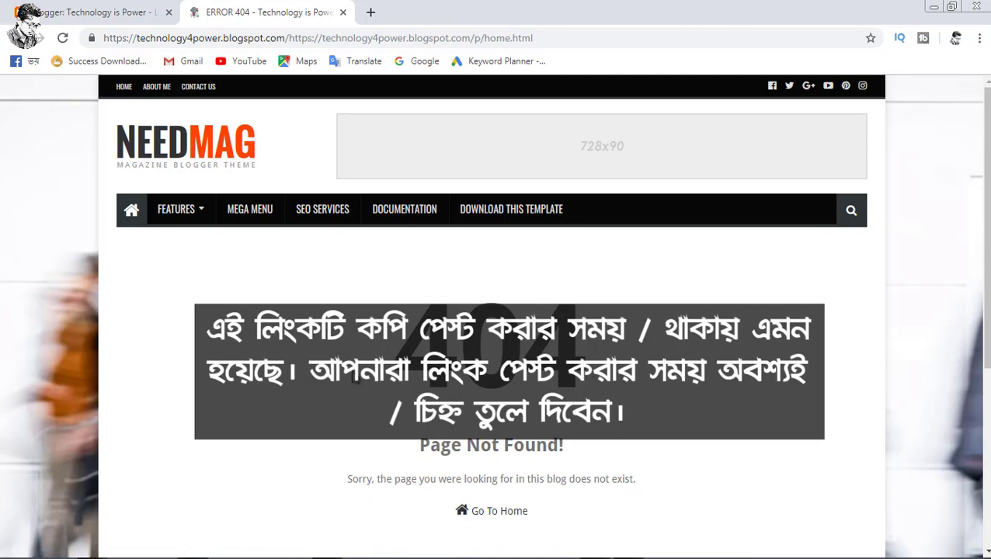
left_click(159, 91)
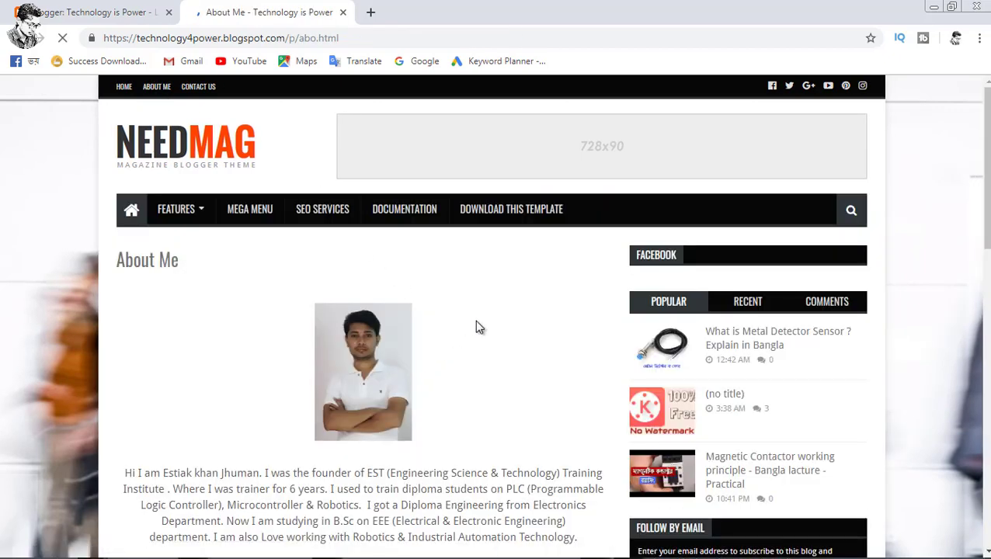
scroll(475, 326, "down", 2)
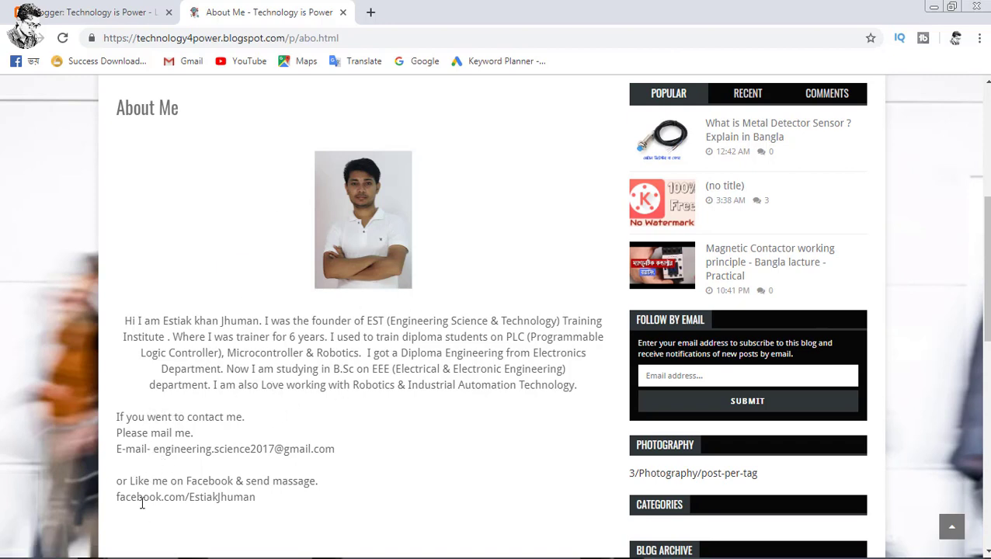
scroll(218, 401, "up", 2)
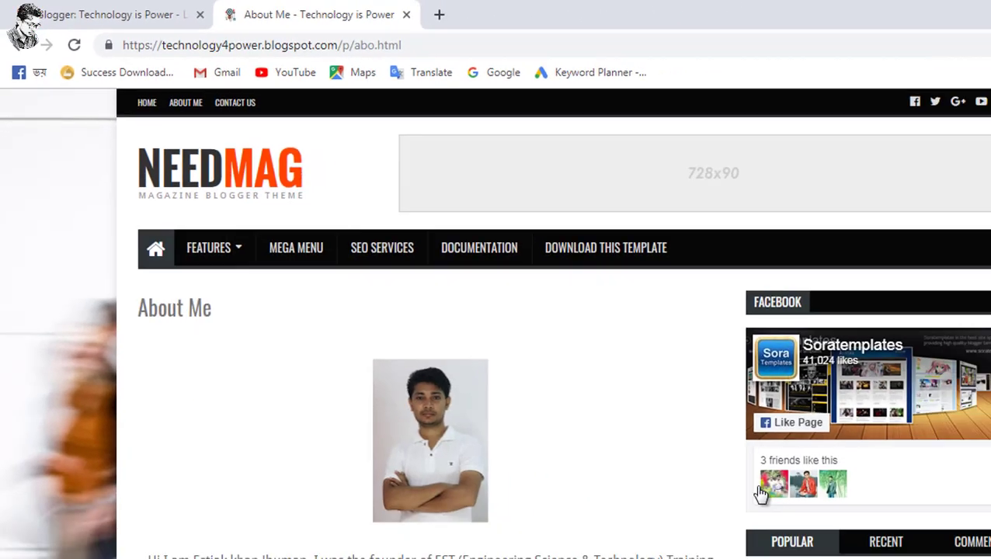
scroll(615, 412, "down", 1)
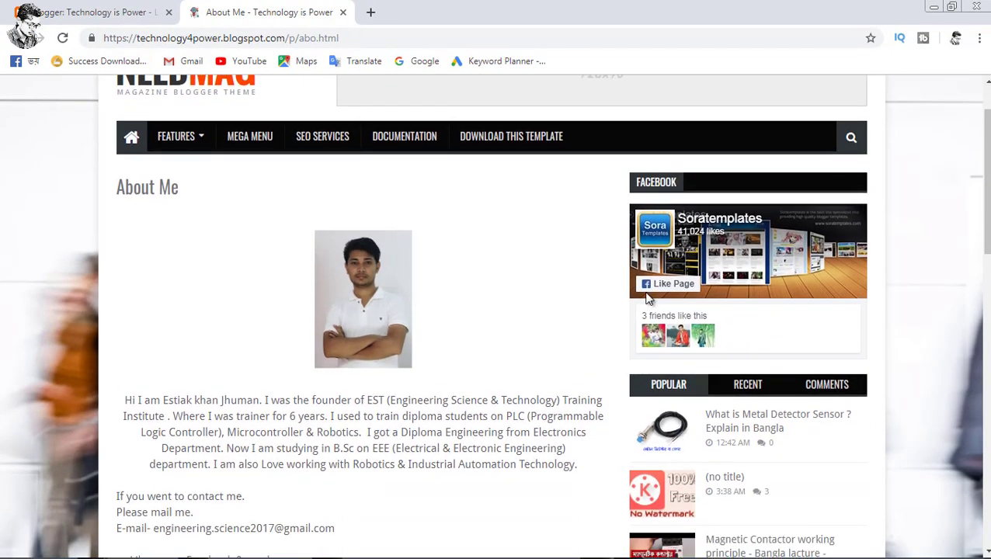
scroll(470, 359, "up", 1)
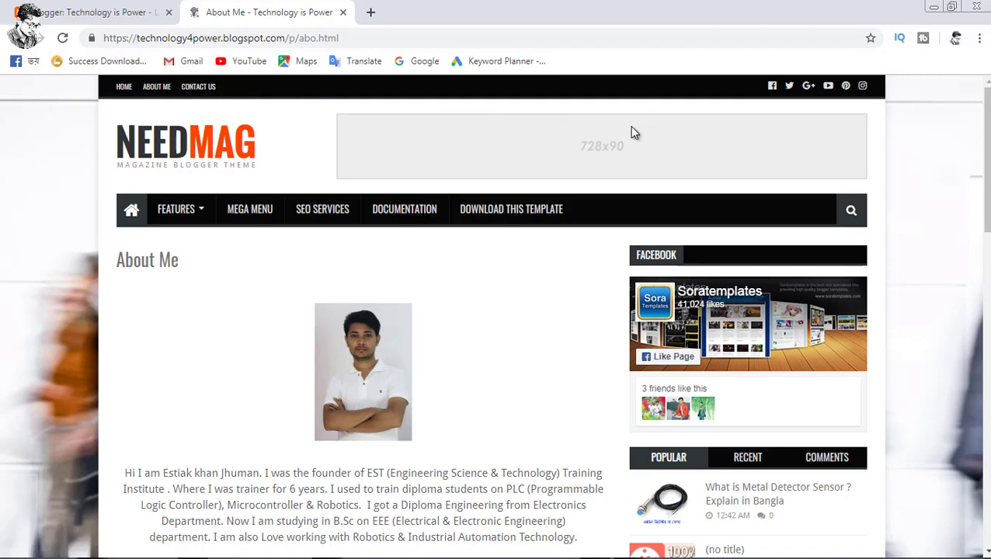
left_click(343, 12)
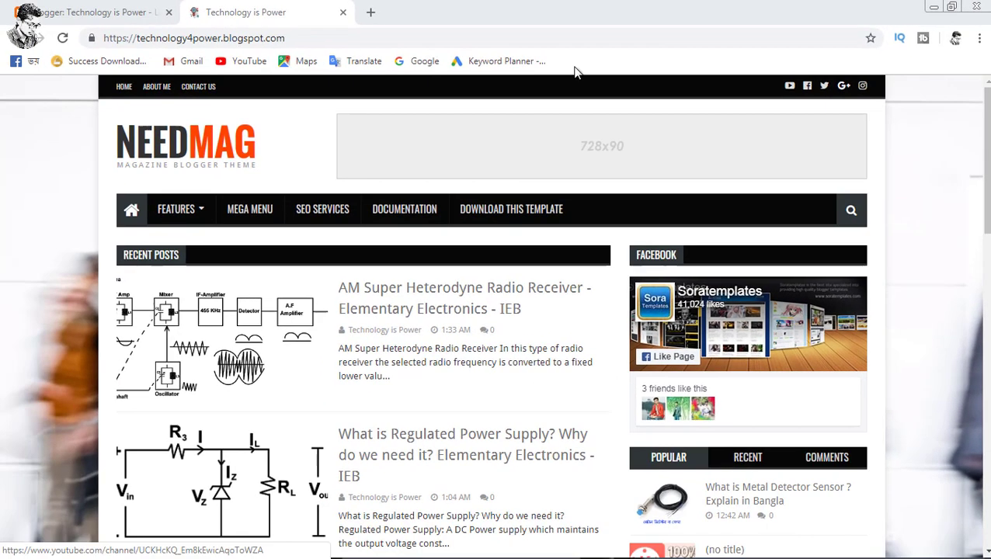
- Close the live blog tab, open the Social Media Icons gadget in the Social Top section, and delete its youtube link
left_click(343, 13)
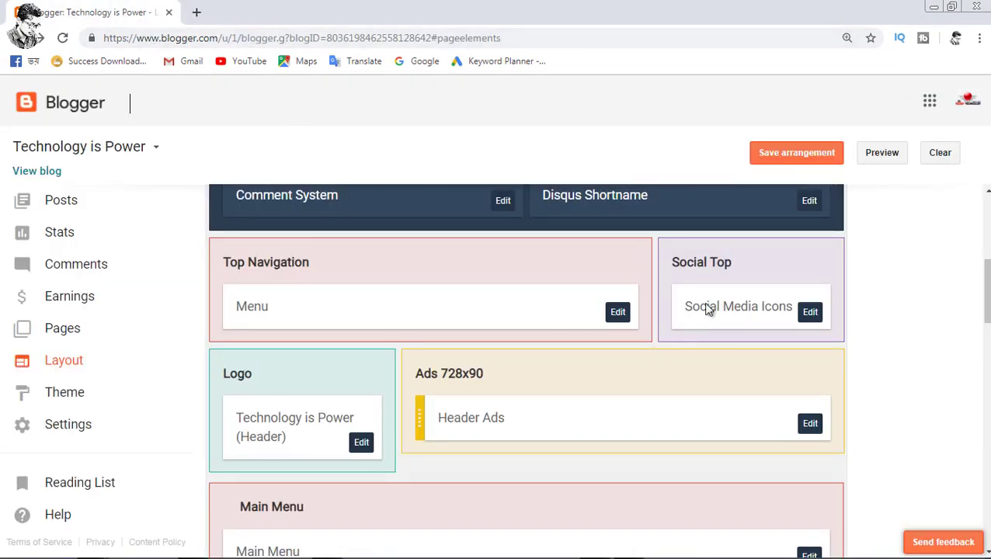
left_click(811, 311)
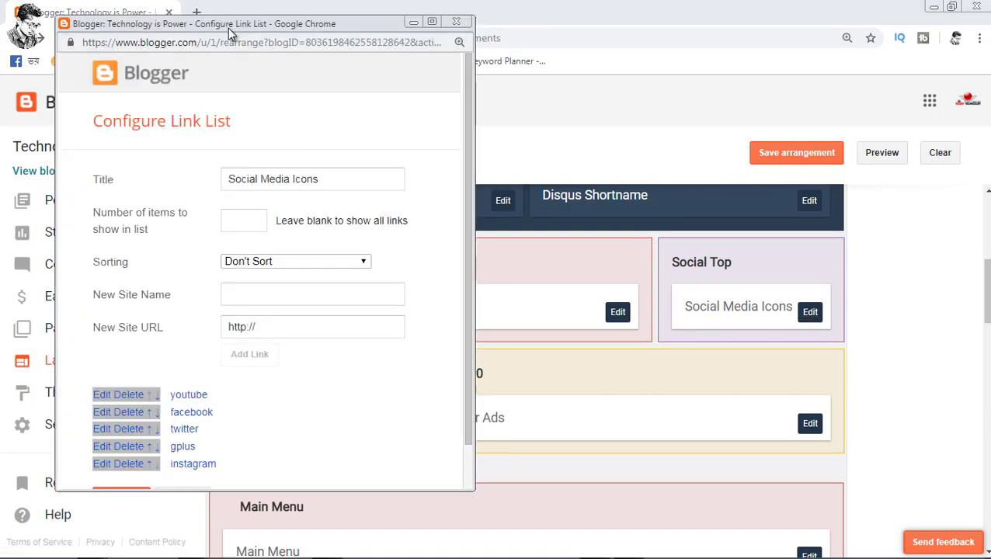
left_click_drag(235, 24, 578, 34)
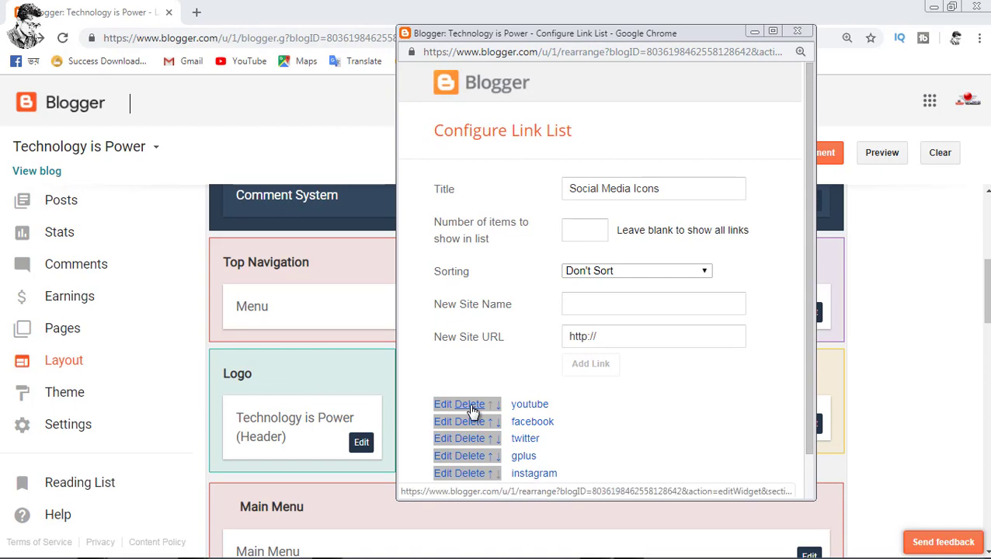
left_click(470, 406)
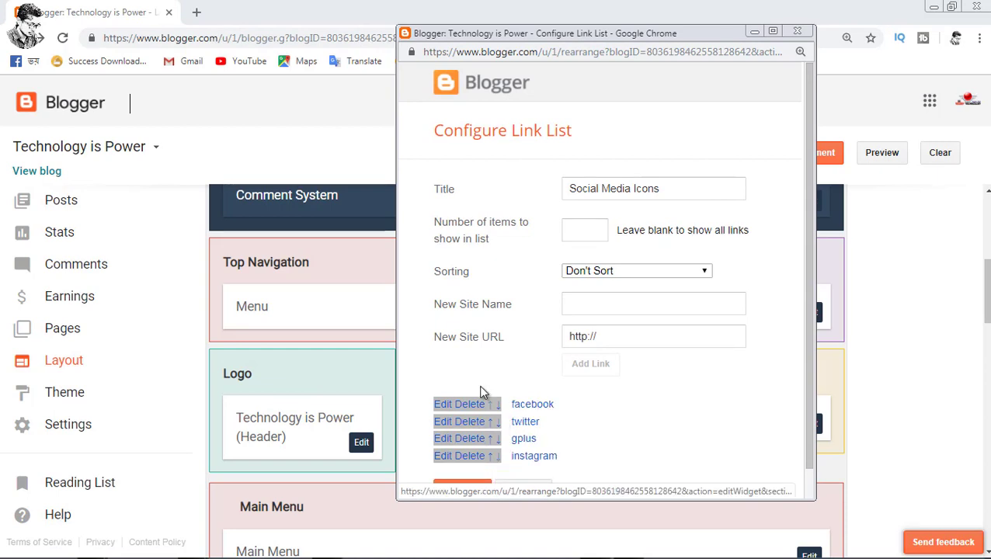
- Add a link named youtube with the copied YouTube channel address to the Social Media Icons gadget and save the gadget
left_click(581, 305)
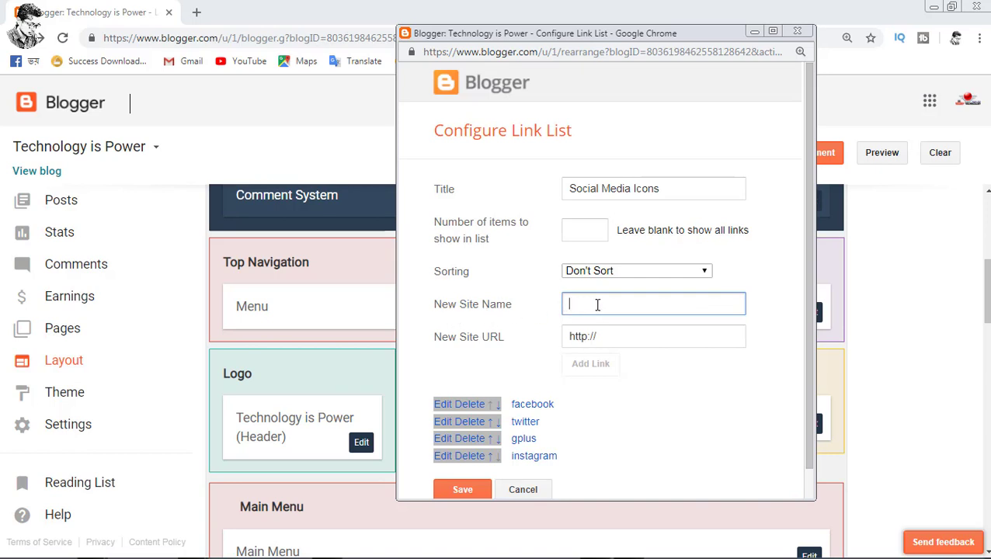
type("youtube")
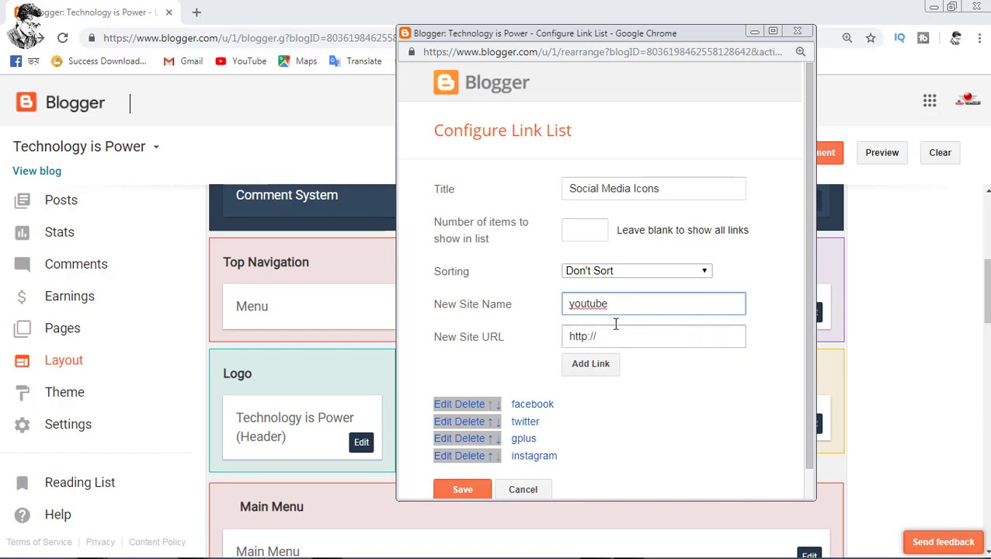
left_click(627, 335)
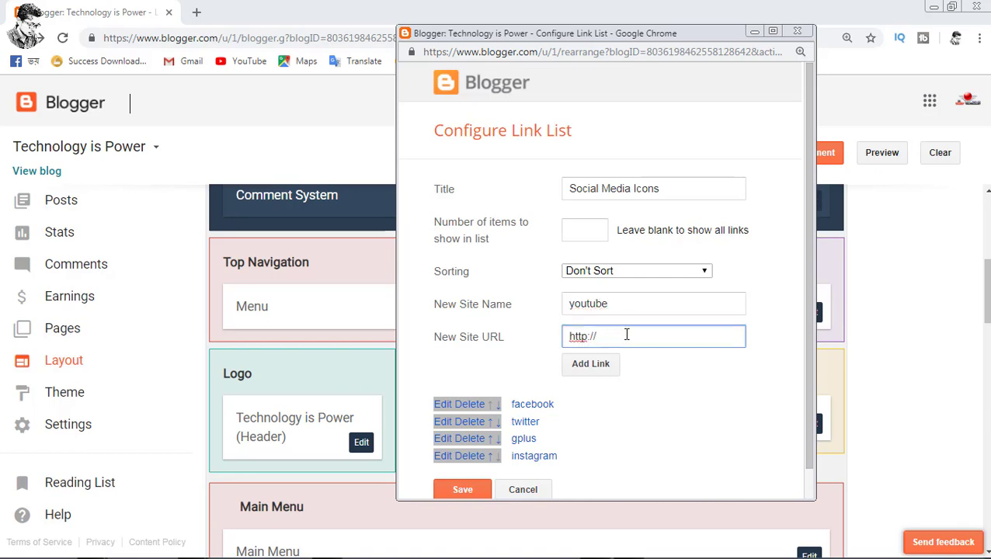
left_click_drag(627, 335, 491, 334)
key("ctrl+v")
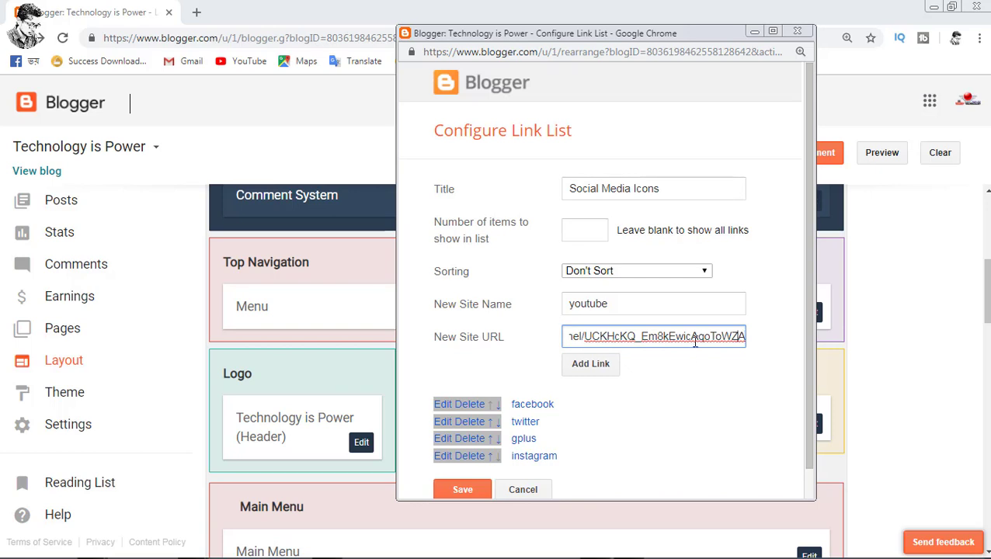
key("Left")
key("Left")
key("Left")
key("Left")
key("Left")
key("Left")
key("Left")
key("Left")
key("Left")
key("Left")
key("Left")
key("Left")
key("Left")
key("Left")
key("Left")
key("Left")
key("Left")
key("Left")
key("Left")
key("Left")
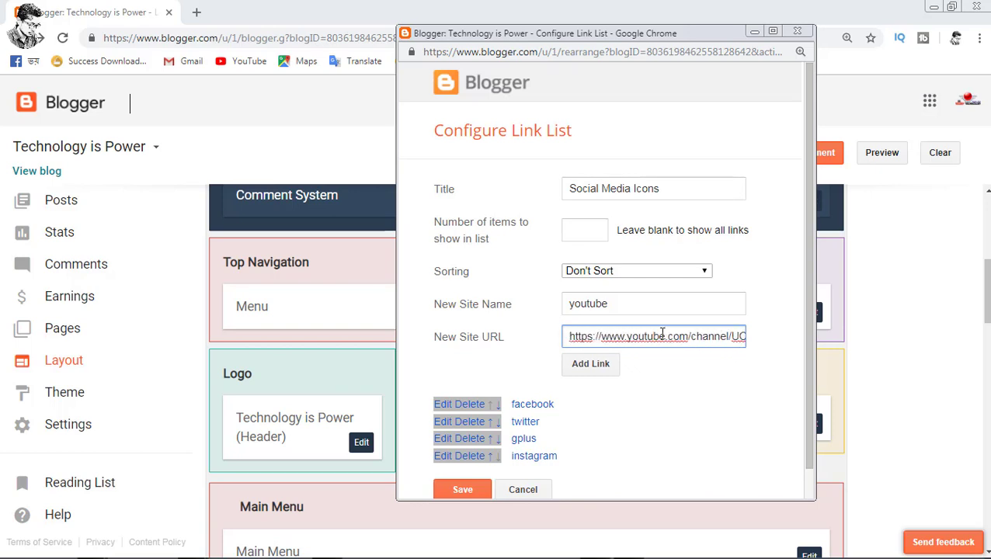
left_click(593, 365)
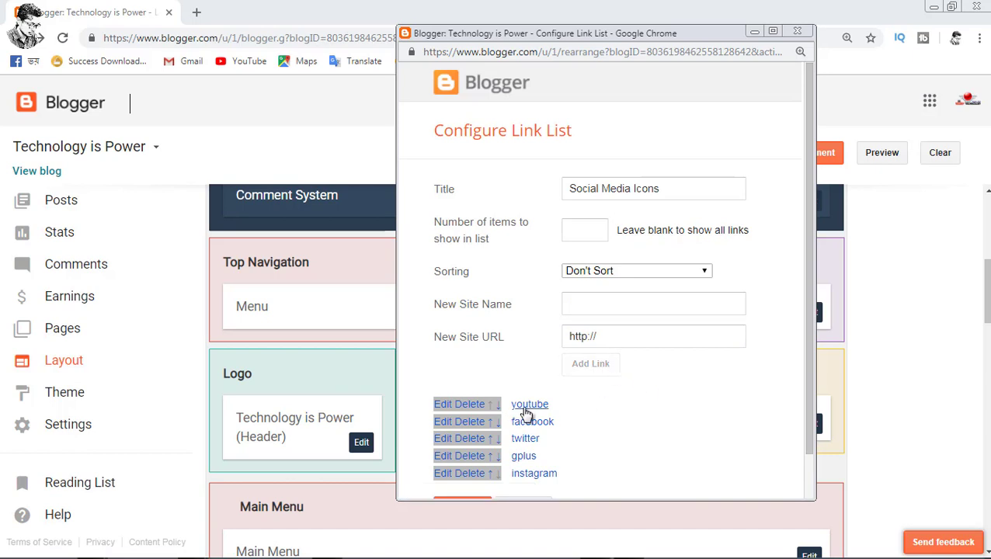
scroll(544, 424, "down", 1)
left_click(463, 458)
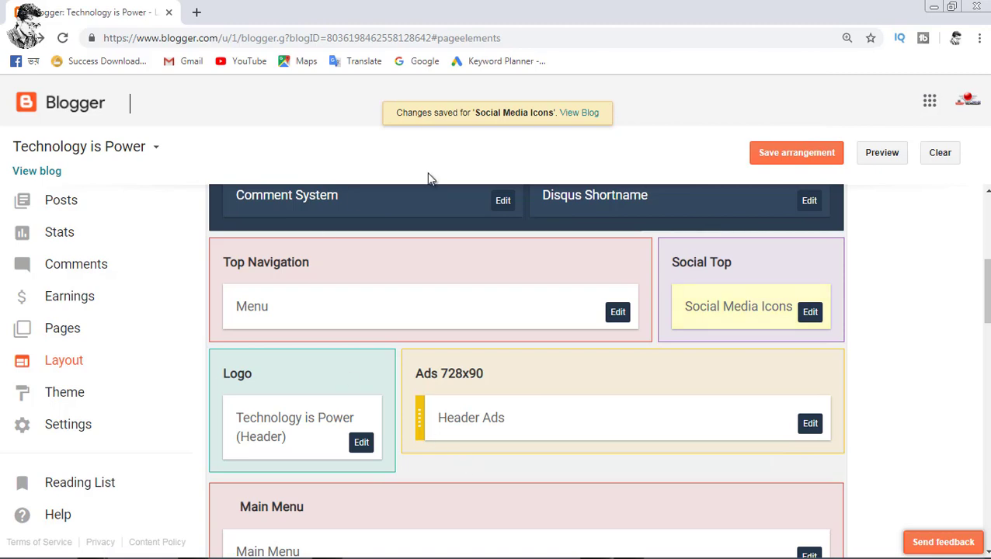
- Open the live blog, test the YouTube icon in its top bar, and close the channel and blog tabs
left_click(577, 115)
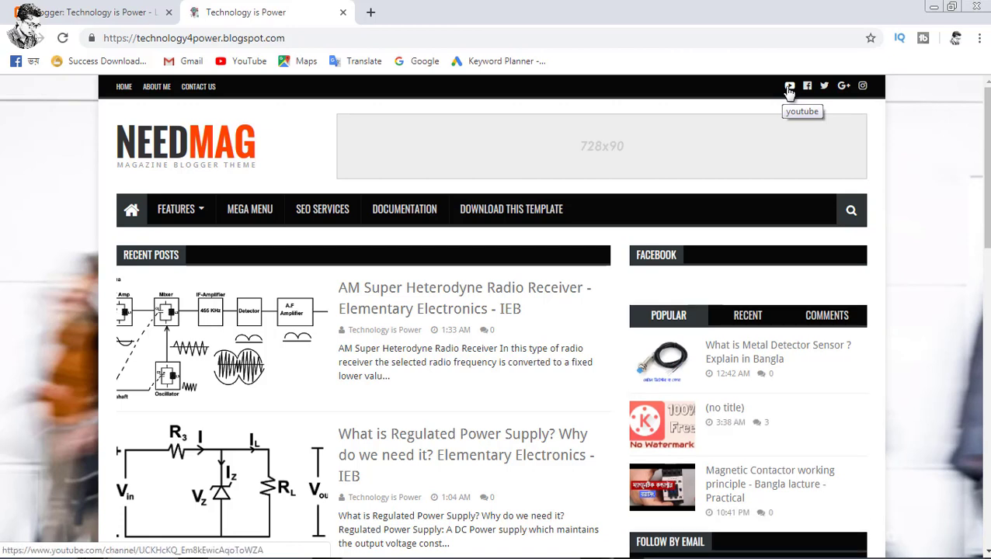
left_click(789, 88)
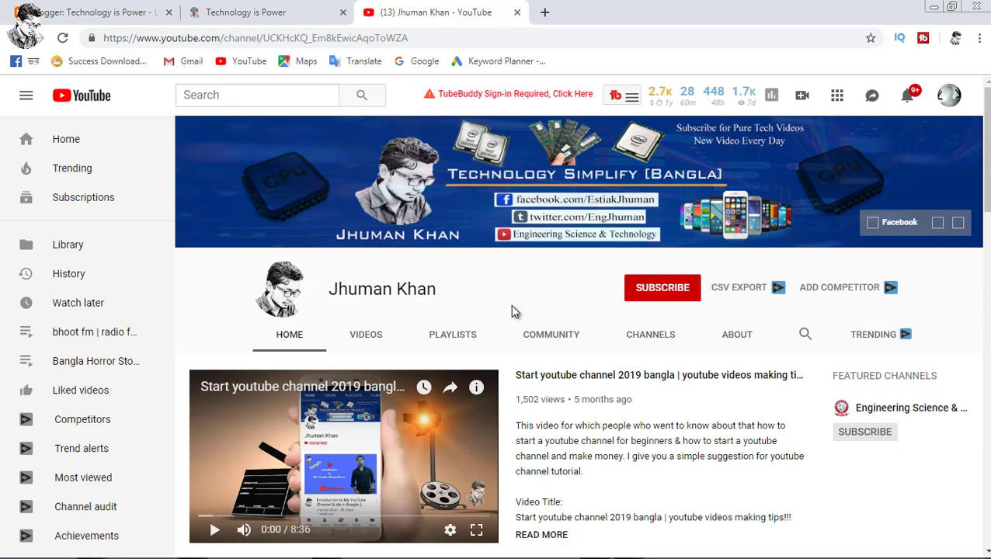
left_click(516, 12)
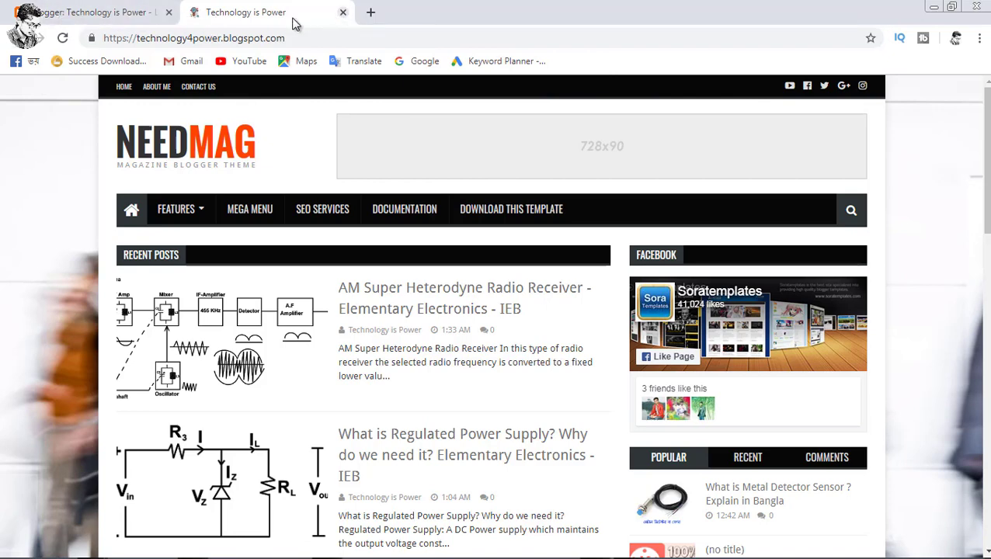
left_click(343, 12)
- Examine the configuration of the header gadget in the Logo section and close it without changes
scroll(319, 378, "down", 1)
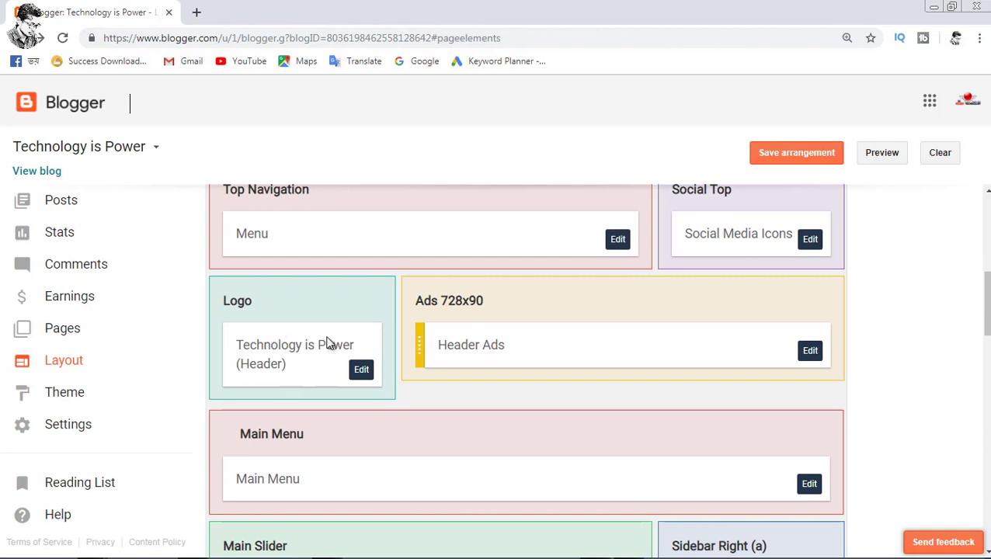
left_click(361, 371)
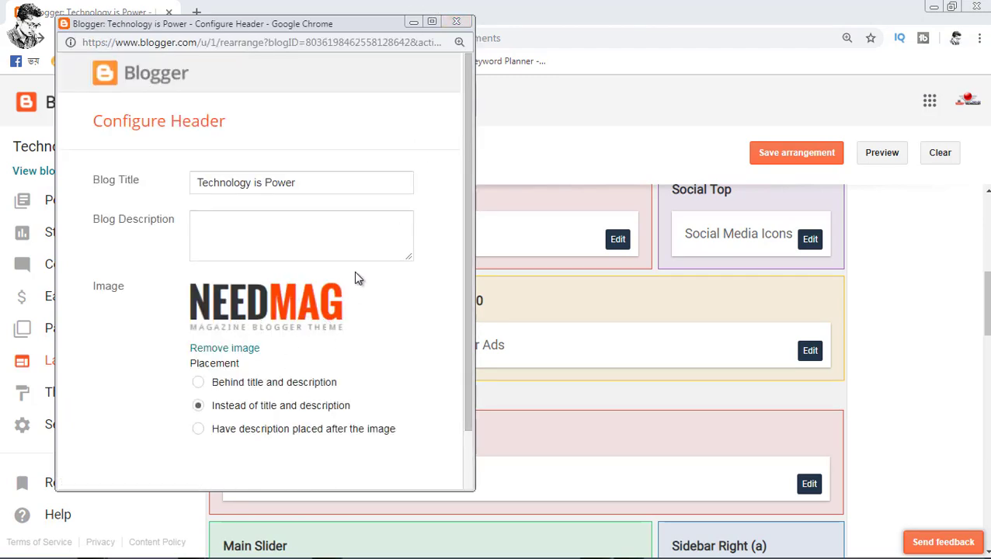
left_click(457, 22)
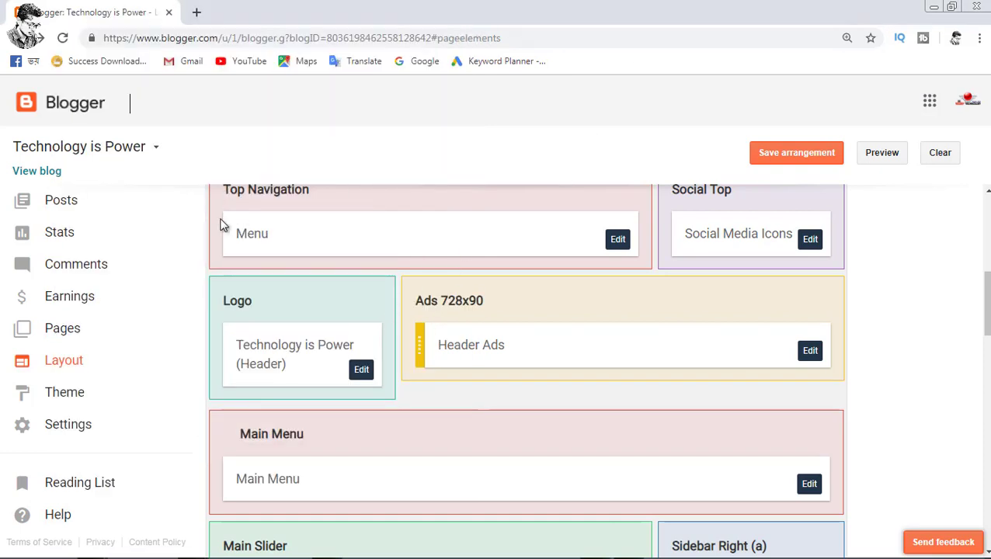
- Switch to the desktop, close the Blog Pages folder, place the NeedMag Free Version archive on the desktop and extract its contents there
left_click(935, 9)
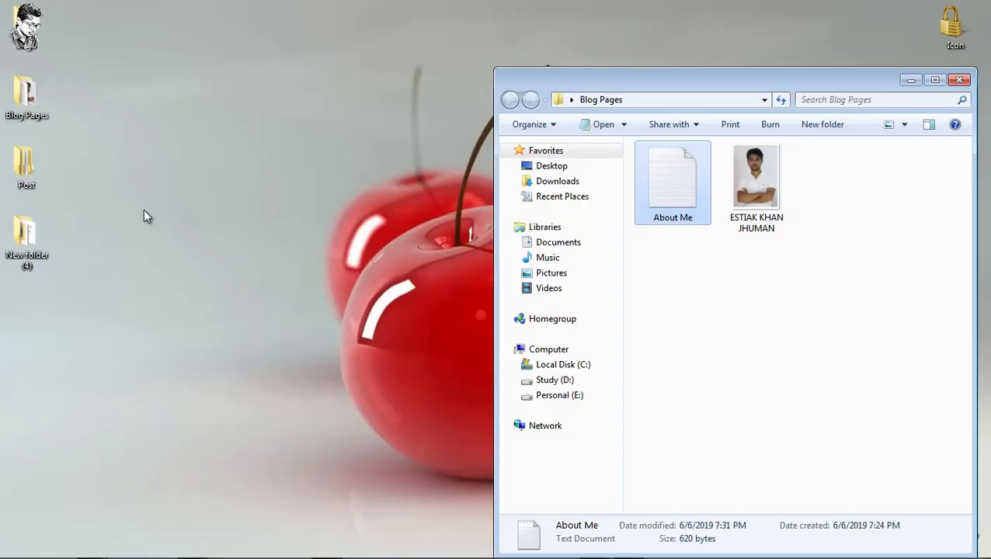
left_click(961, 80)
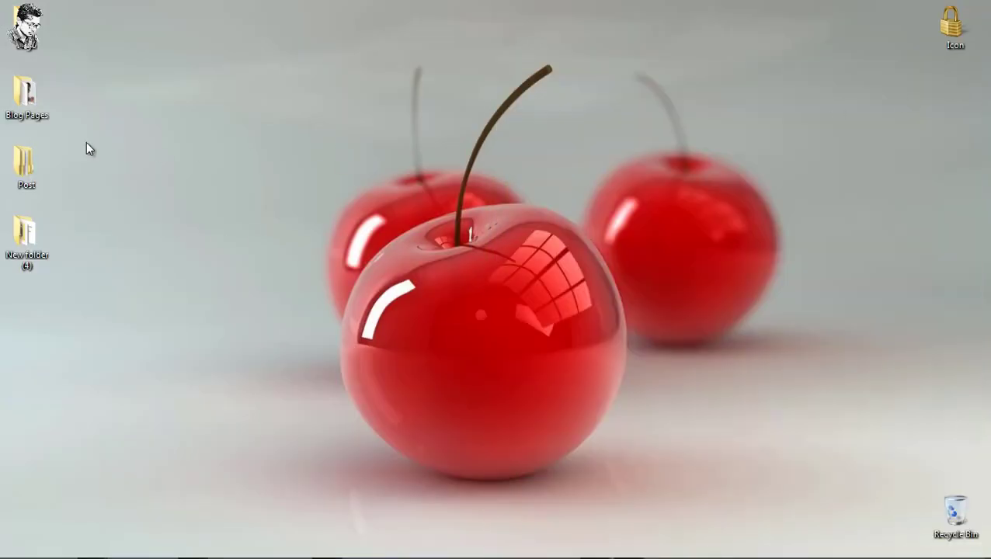
left_click_drag(34, 289, 261, 169)
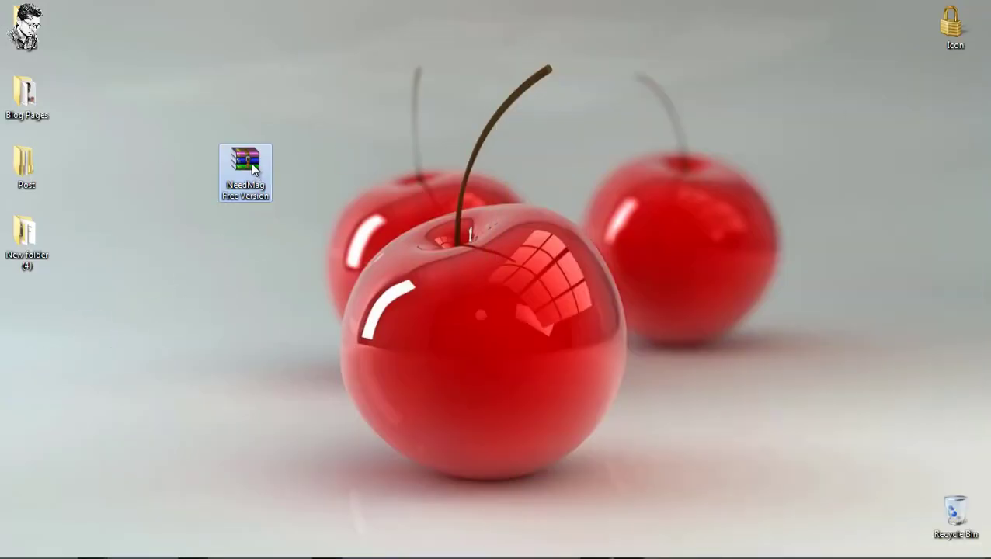
right_click(250, 161)
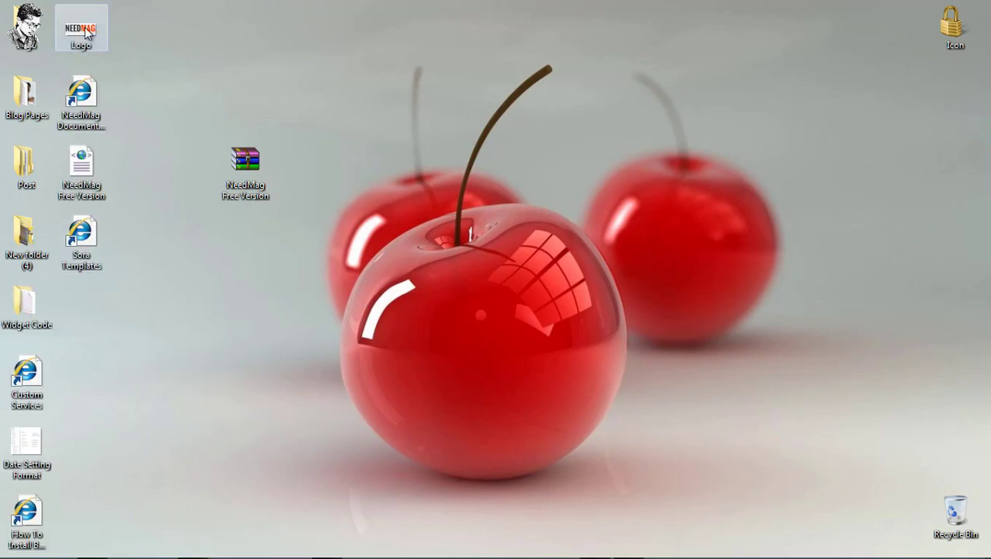
- Set the extracted Logo image apart on the desktop and check its pixel dimensions in the file properties
left_click_drag(85, 29, 359, 99)
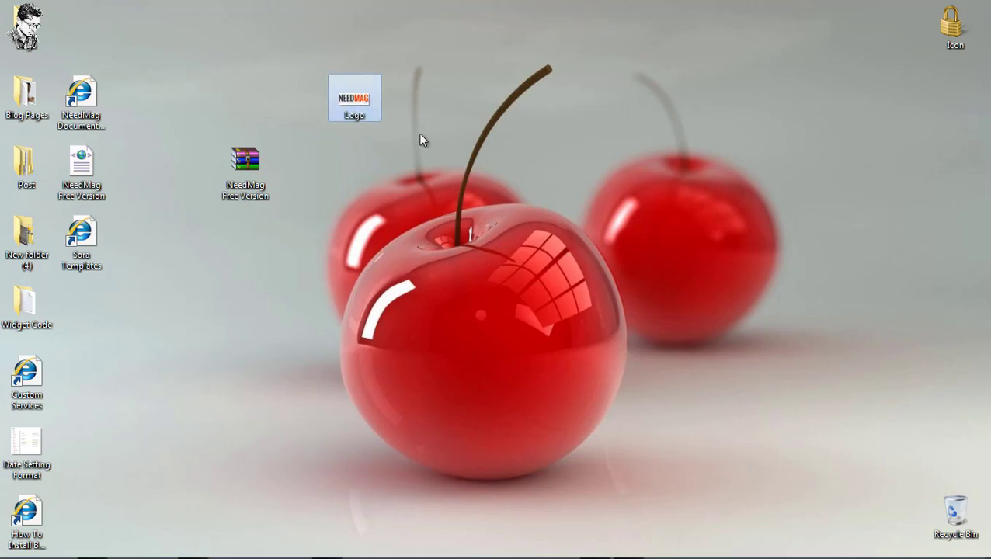
left_click(427, 140)
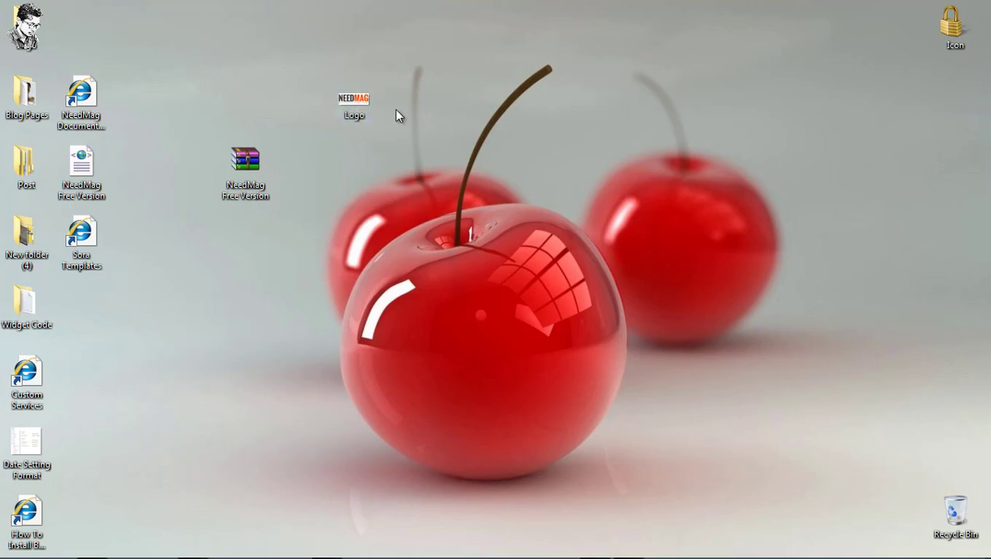
right_click(357, 100)
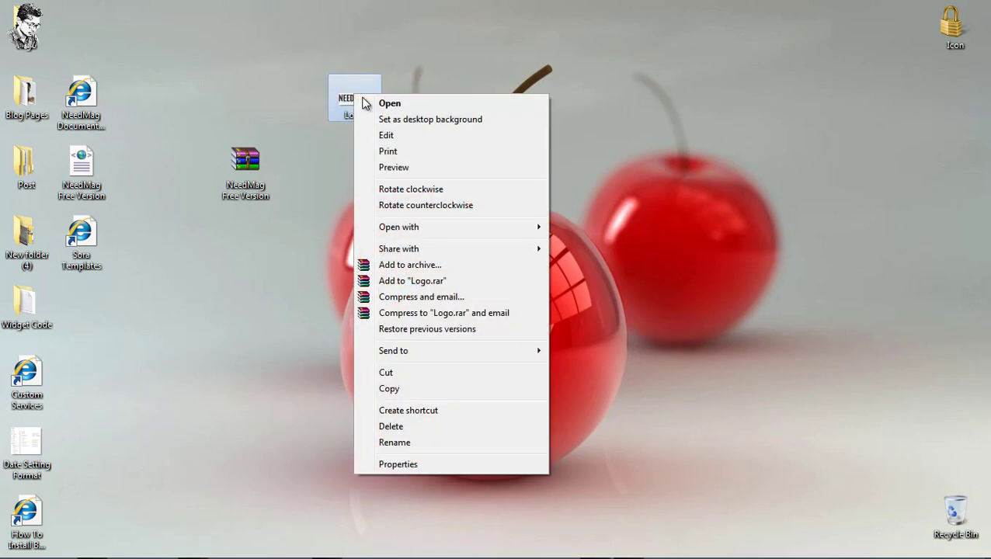
left_click(421, 462)
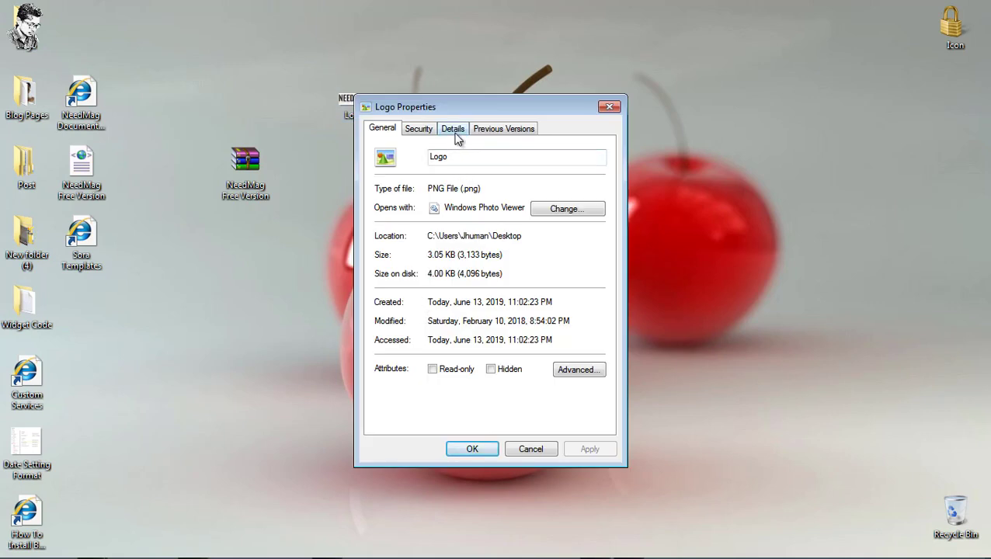
left_click(457, 133)
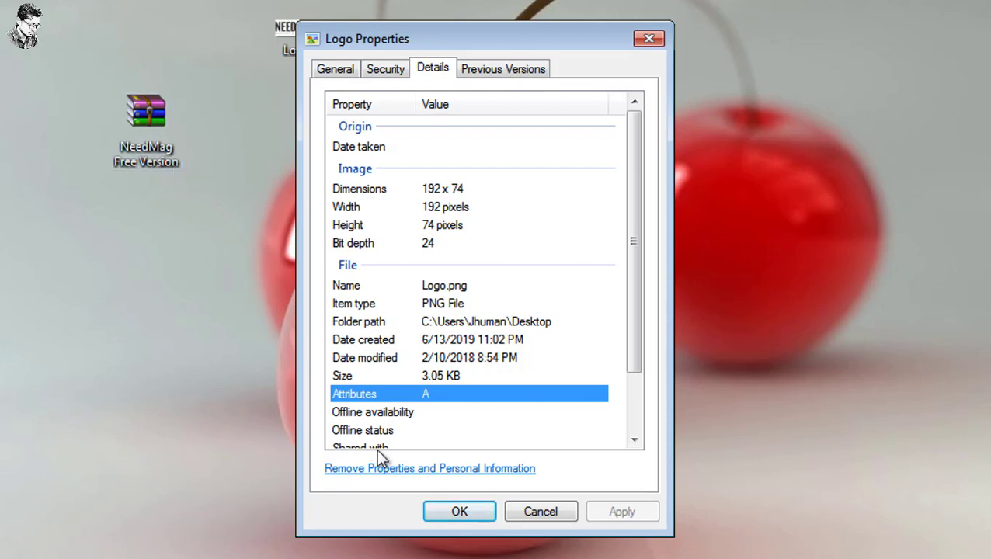
left_click(649, 38)
- Move the Logo image and NeedMag archive next to the other desktop files, and view the logo in Windows Photo Viewer
left_click_drag(287, 35, 4, 35)
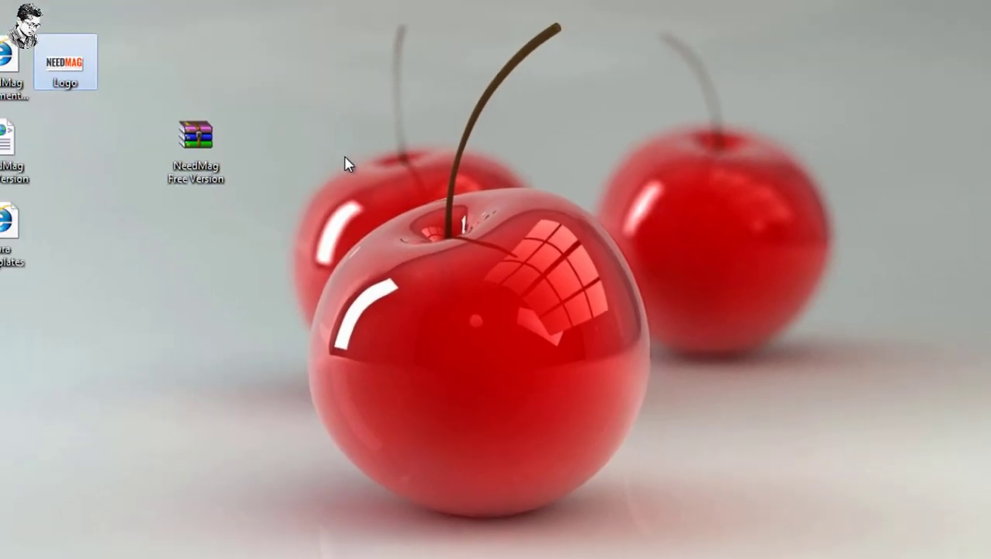
left_click_drag(139, 125, 0, 126)
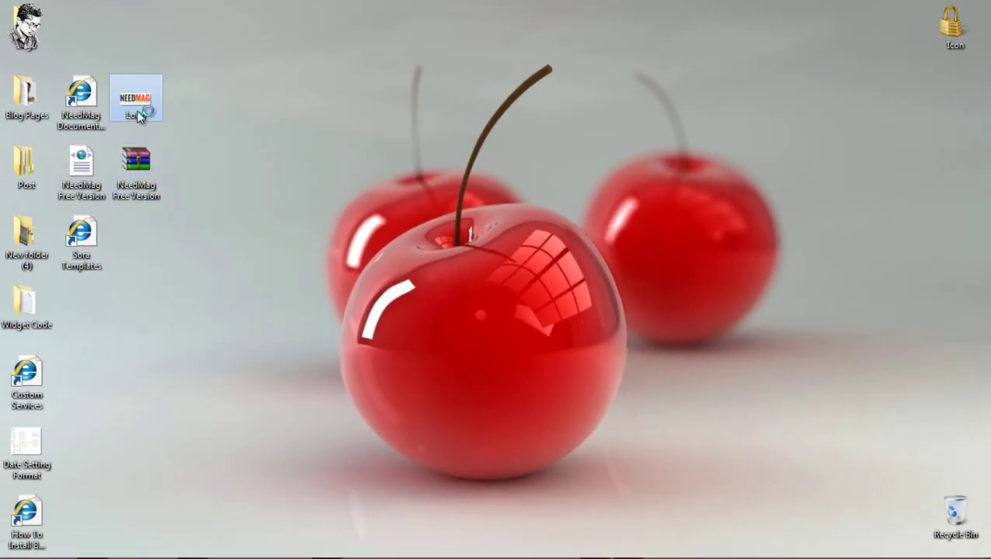
left_click(417, 167)
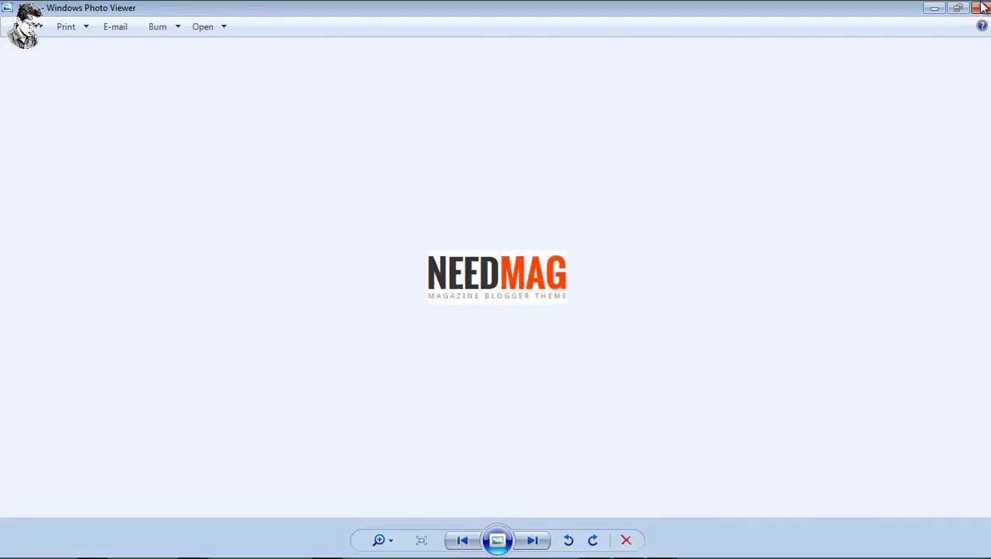
left_click(981, 7)
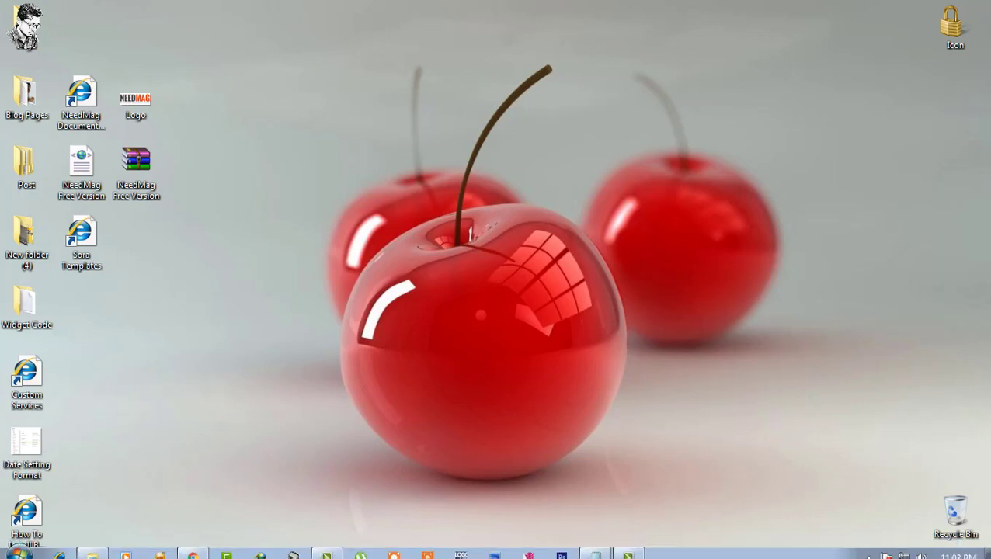
- Switch back to the Blogger layout in the browser and open the header gadget of the Logo section for editing
left_click(194, 550)
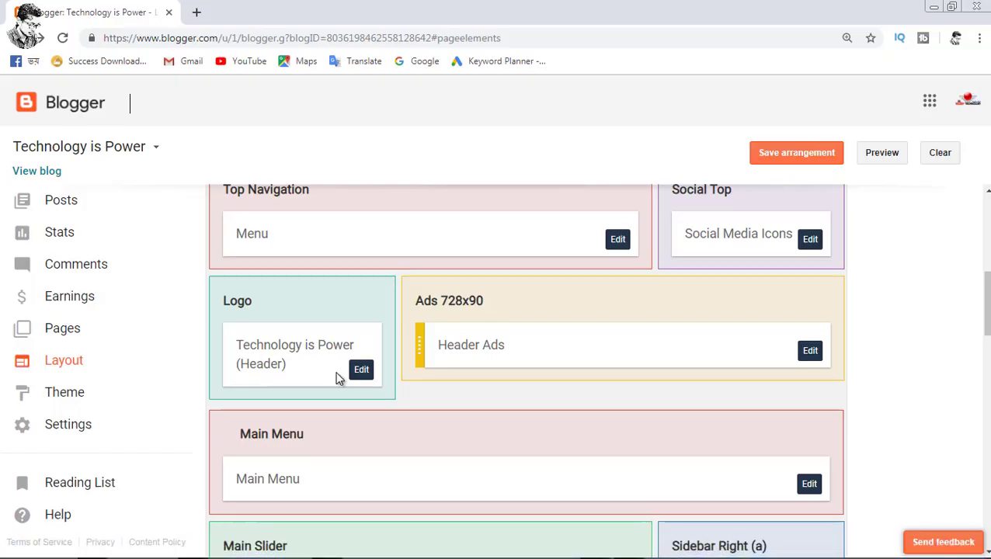
left_click(362, 370)
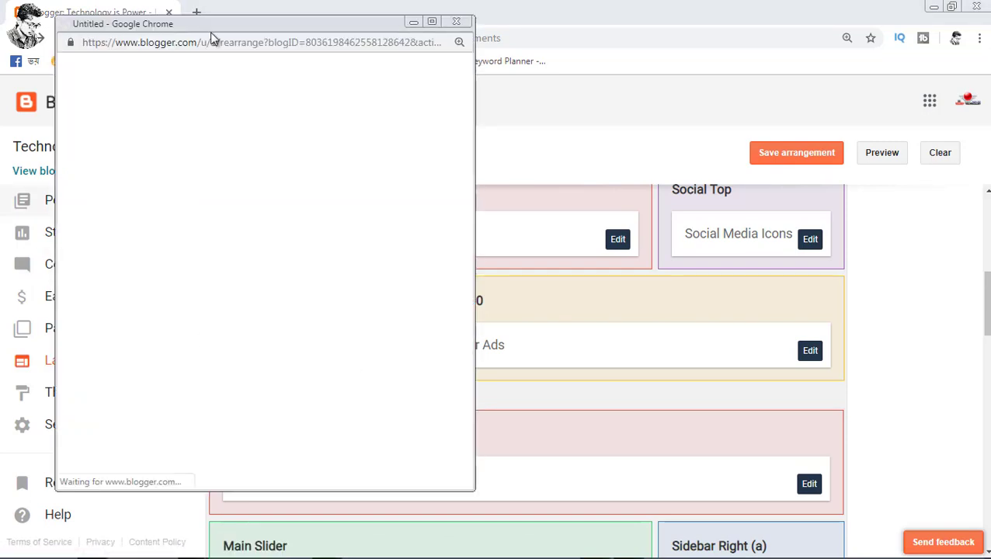
left_click_drag(233, 25, 338, 30)
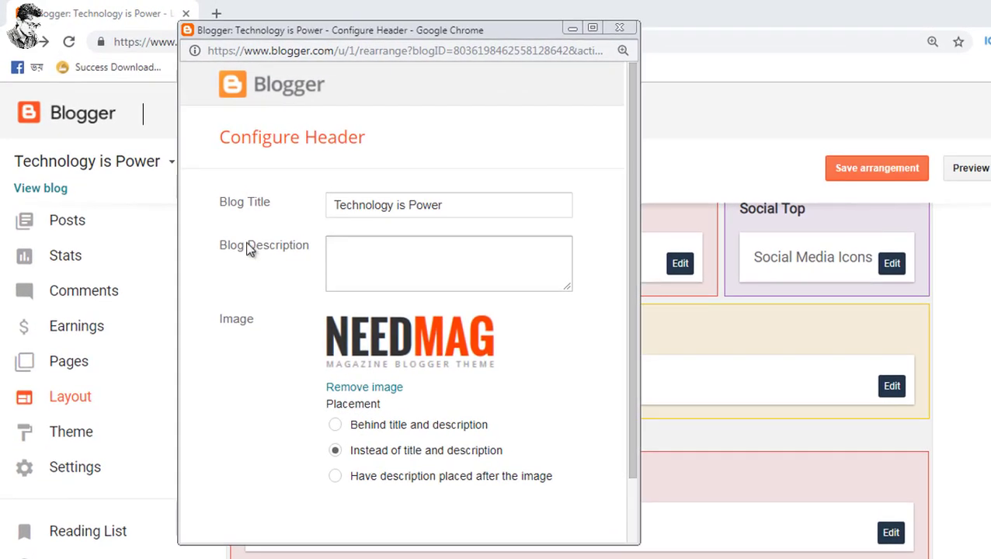
- Review the header's blog title and description fields and its image placement options
left_click(363, 248)
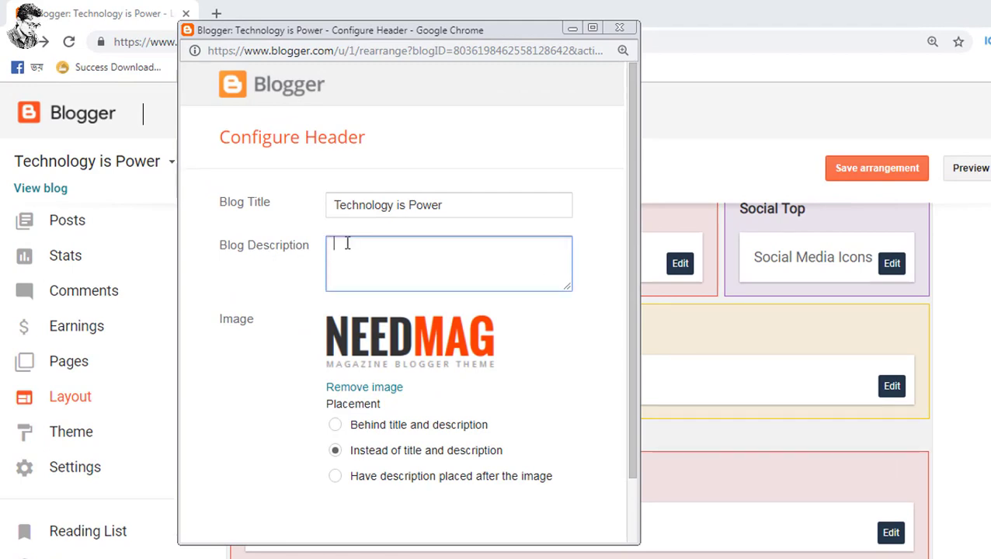
left_click_drag(462, 202, 325, 195)
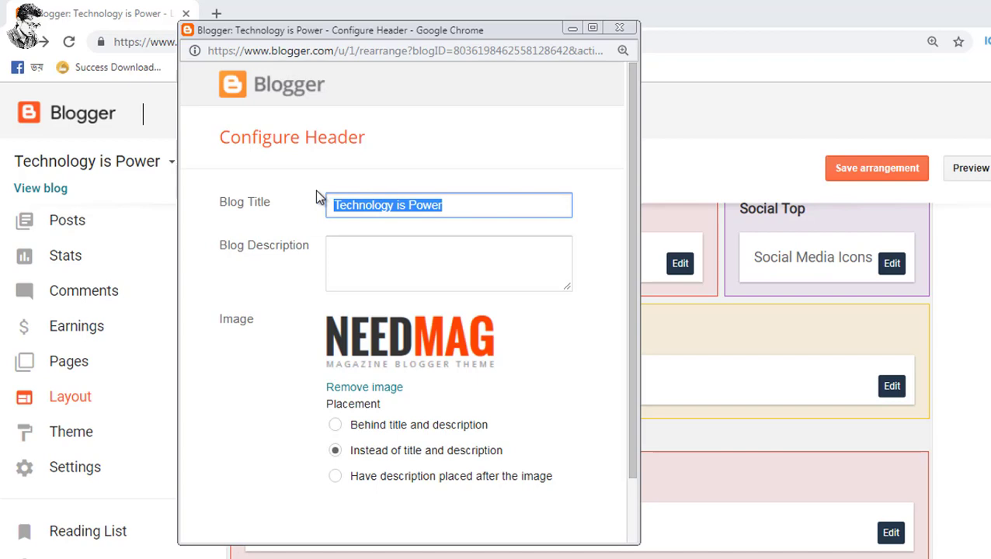
left_click(380, 259)
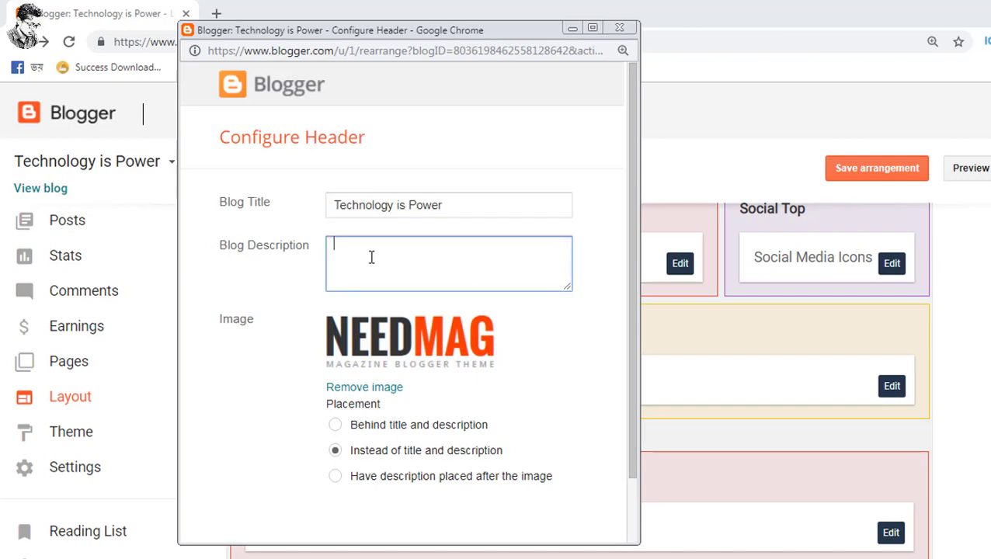
scroll(371, 257, "down", 2)
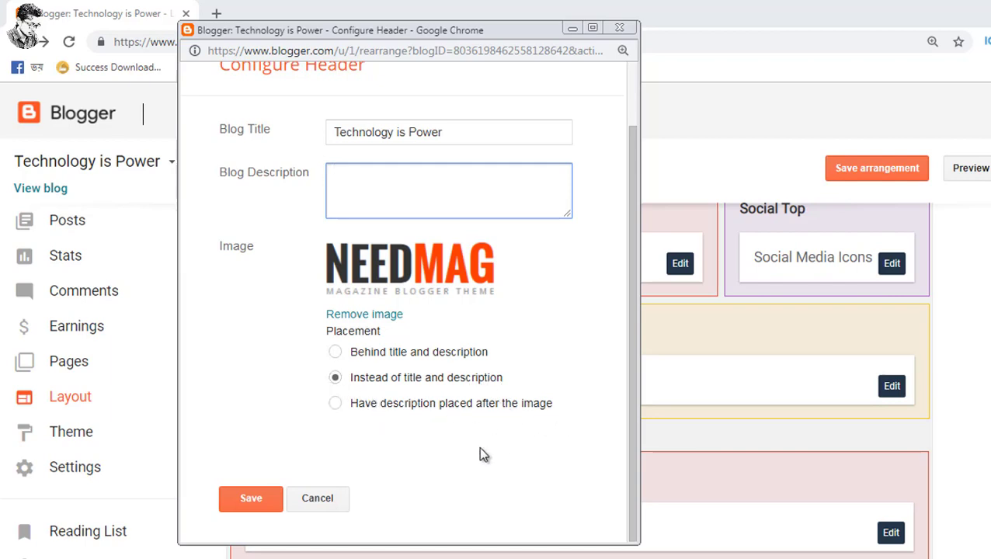
scroll(302, 361, "up", 2)
scroll(376, 387, "down", 2)
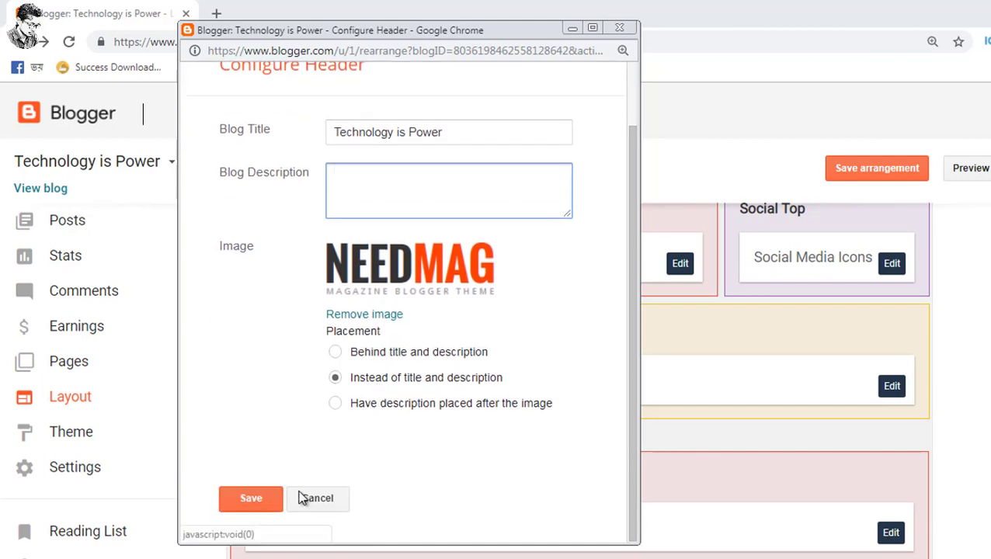
scroll(311, 482, "up", 2)
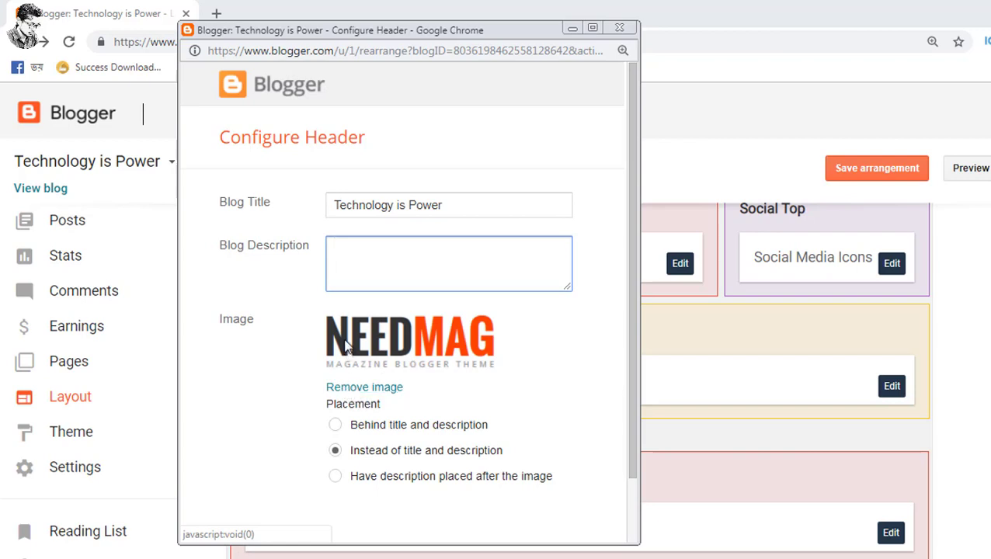
- Remove the current header image and upload the Blog Logo image from the Logo folder on the desktop
left_click(371, 390)
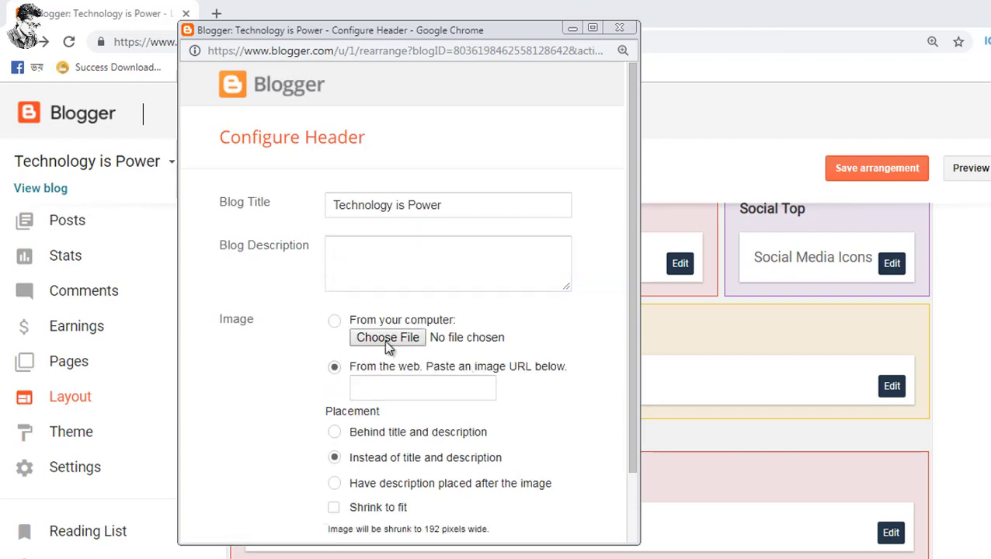
left_click(335, 322)
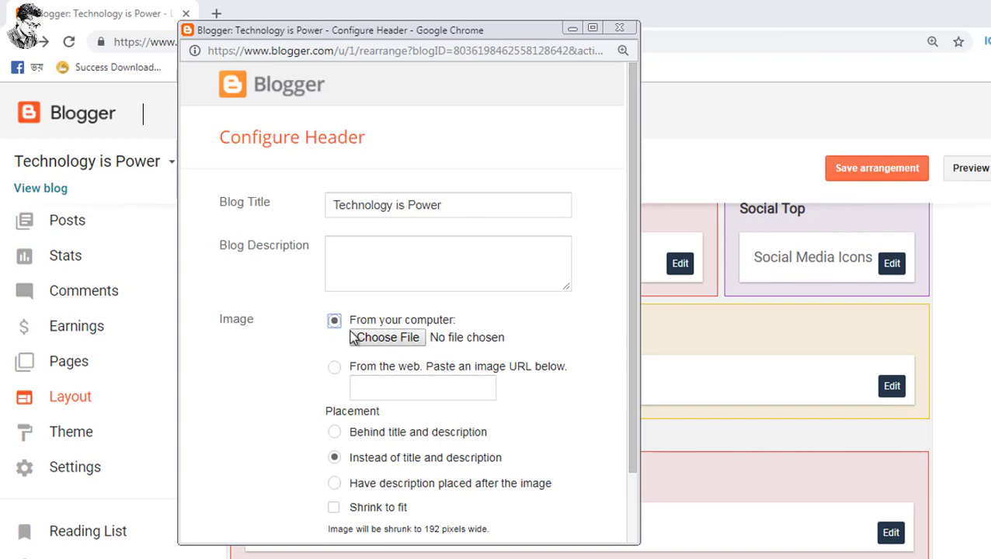
left_click(391, 339)
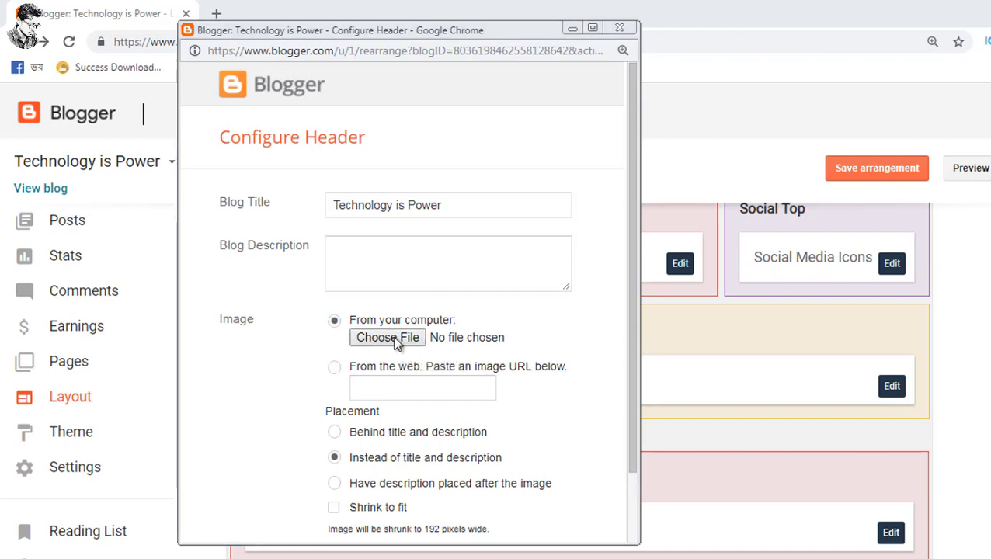
left_click(241, 129)
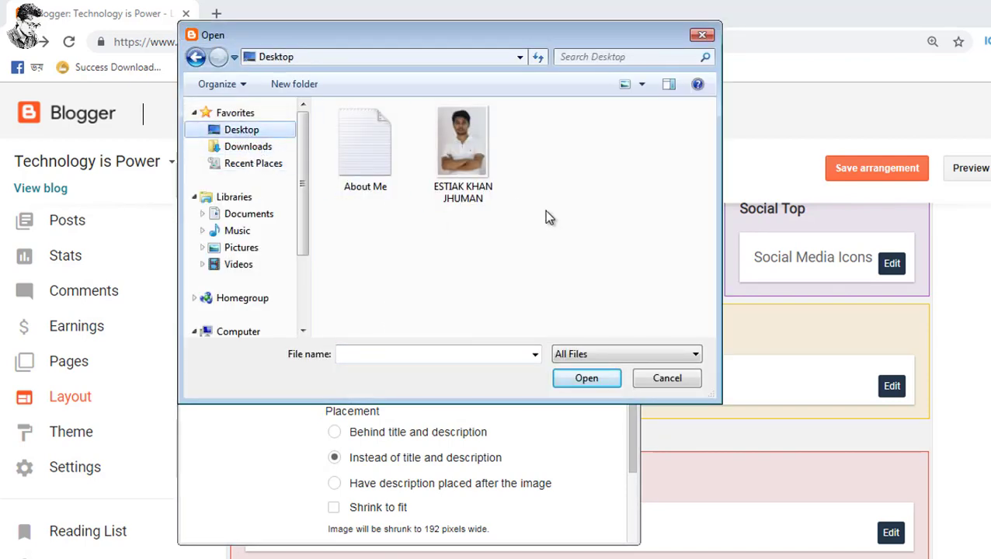
scroll(547, 213, "down", 3)
scroll(519, 278, "down", 3)
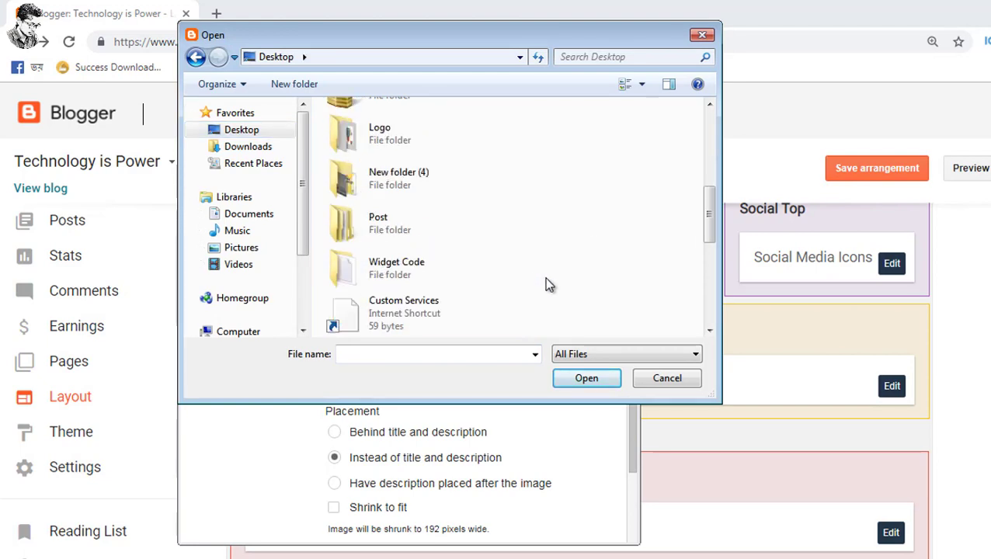
double_click(376, 140)
left_click(451, 289)
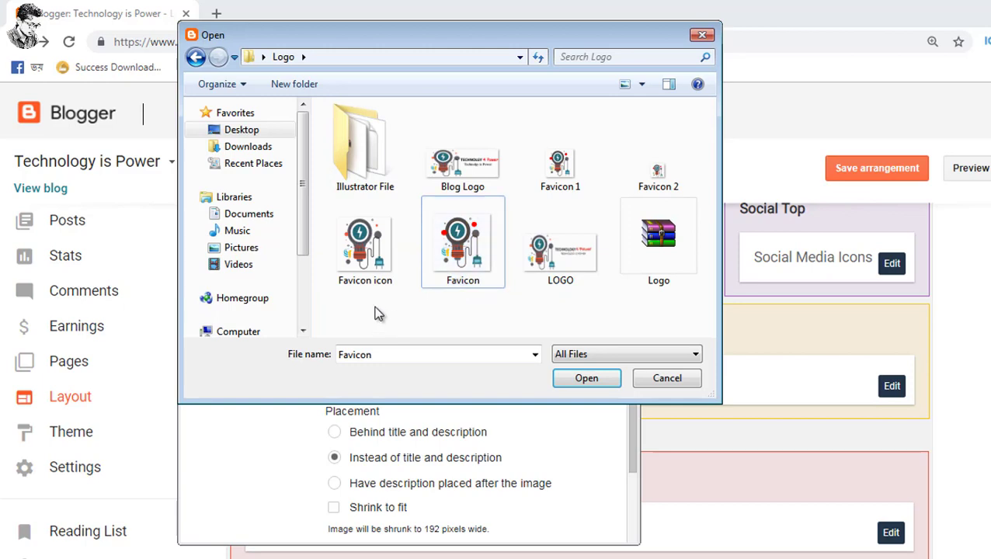
left_click(463, 170)
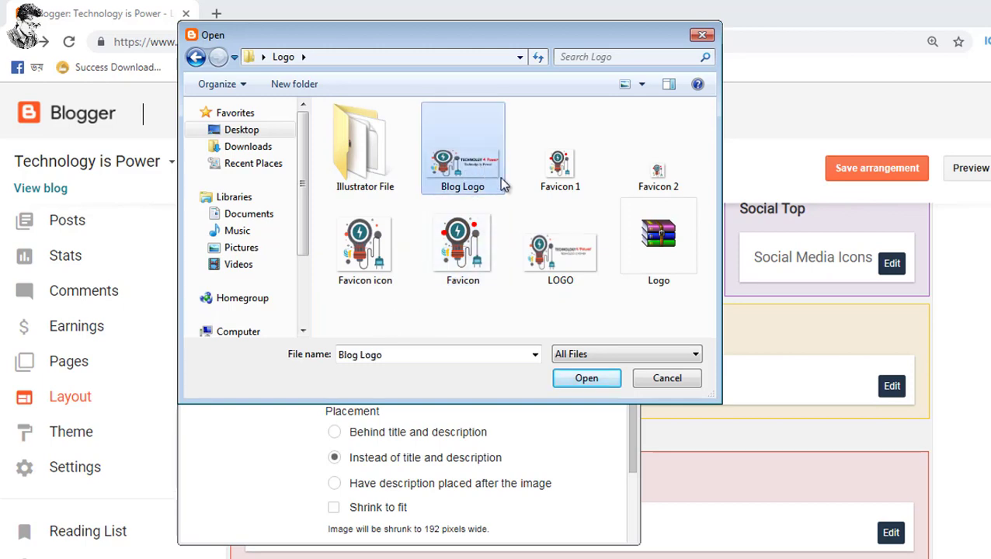
left_click(586, 378)
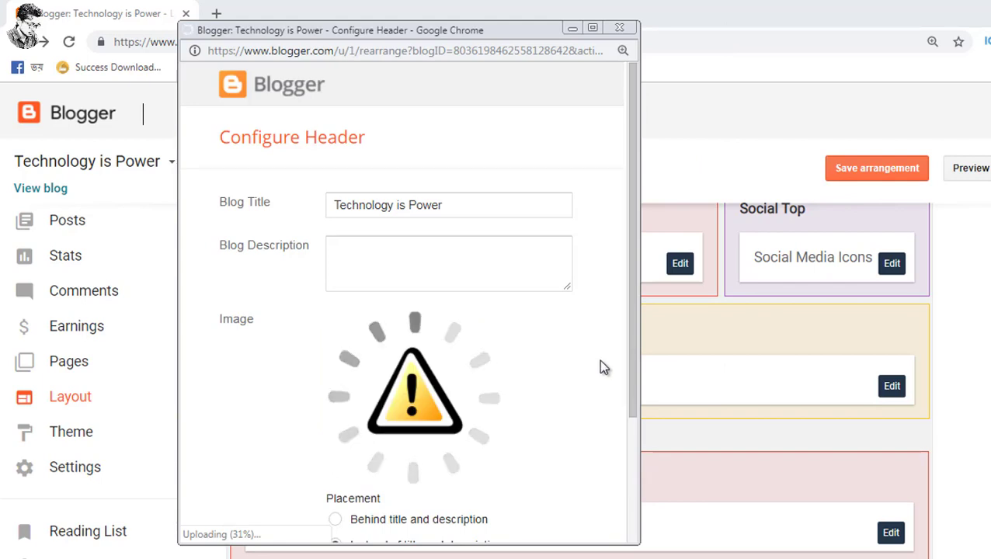
- Save the header configuration with the image placed instead of title and description, and save the layout arrangement
scroll(599, 360, "down", 1)
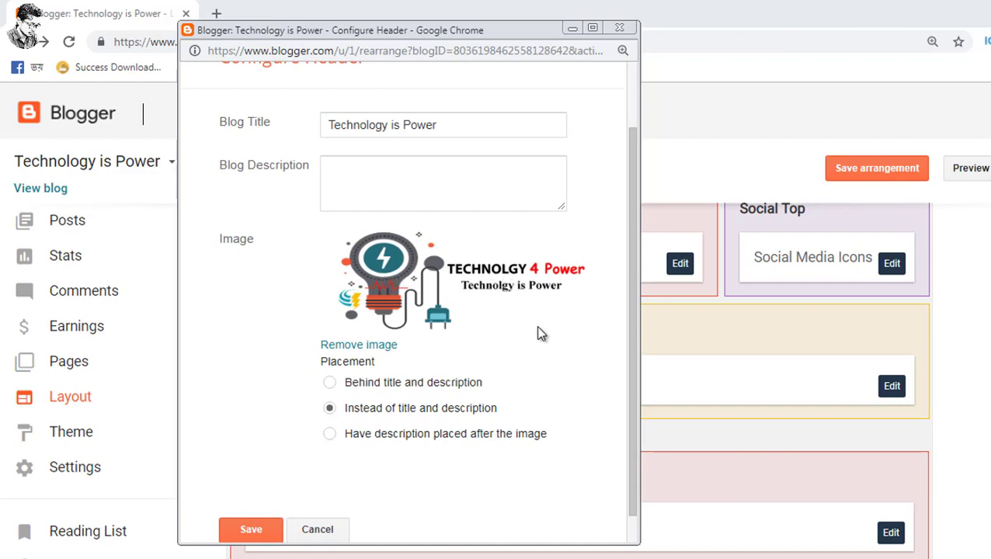
scroll(476, 332, "down", 1)
left_click(259, 502)
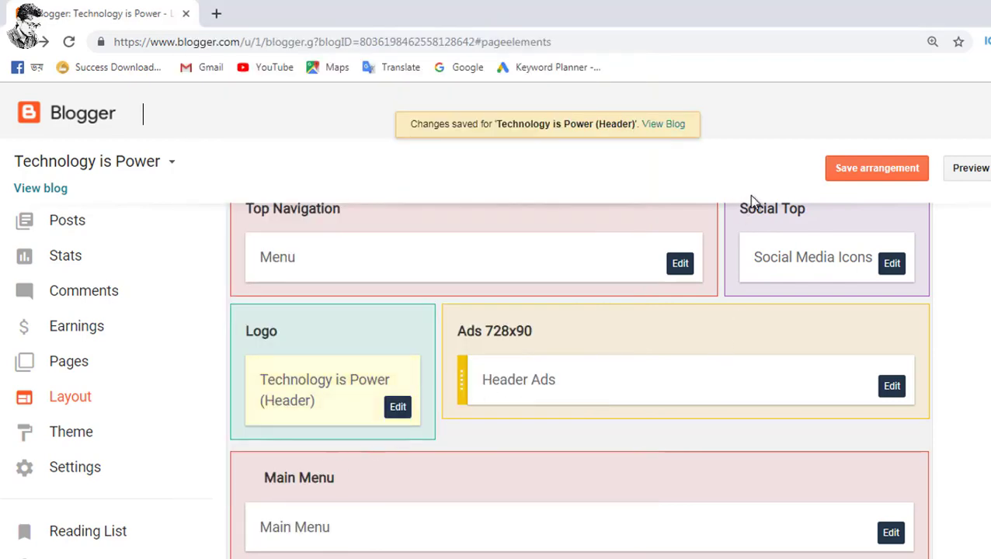
left_click(858, 169)
left_click(872, 171)
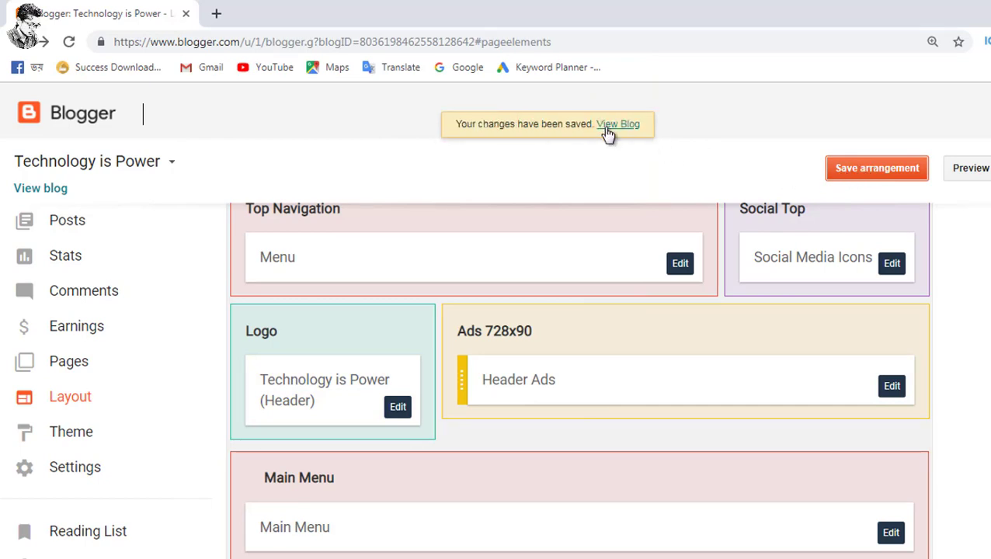
- View the published blog and check the header logo and the homepage content
left_click(608, 126)
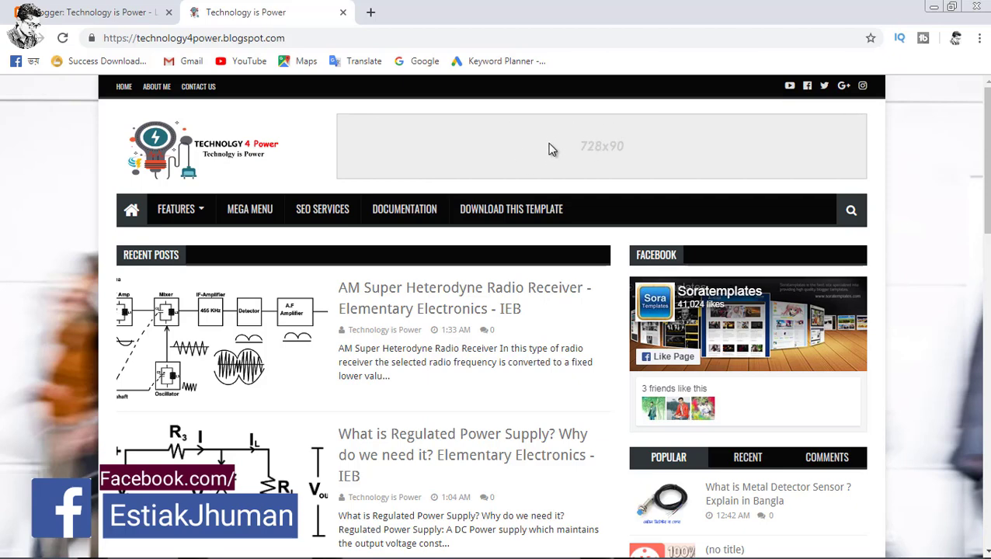
scroll(547, 156, "down", 1)
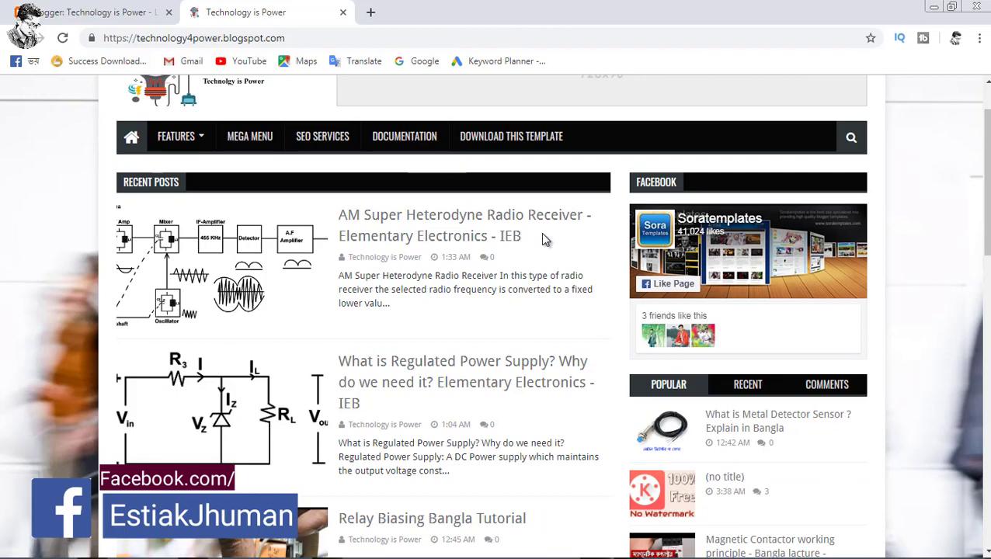
scroll(543, 234, "down", 1)
scroll(544, 236, "down", 6)
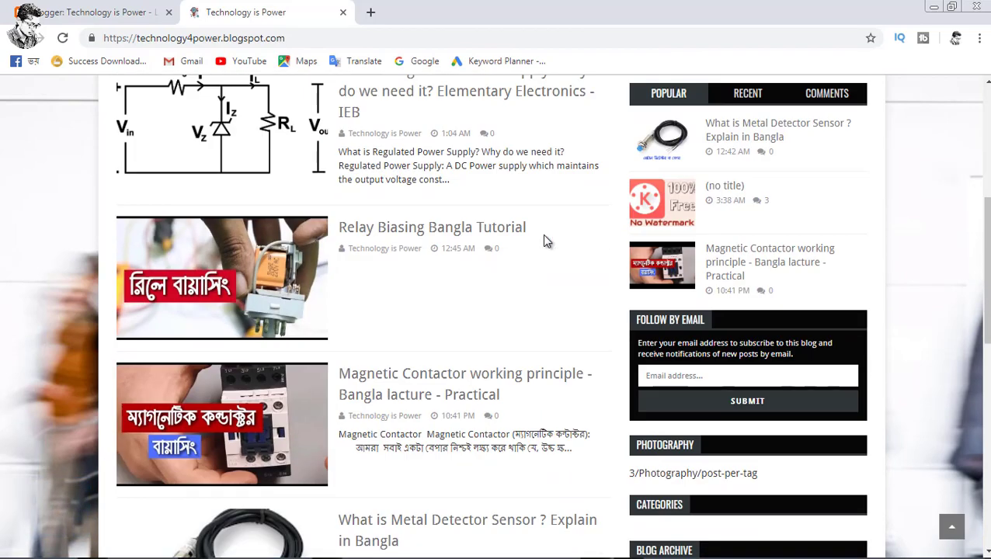
scroll(544, 241, "up", 8)
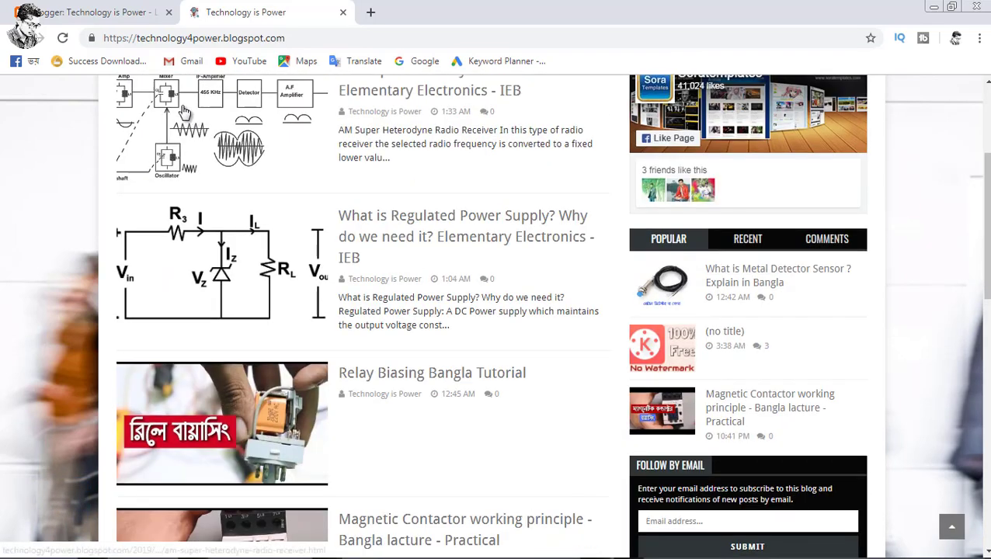
- Return to the Blogger layout and open the Main Menu gadget's link list for editing
left_click(107, 13)
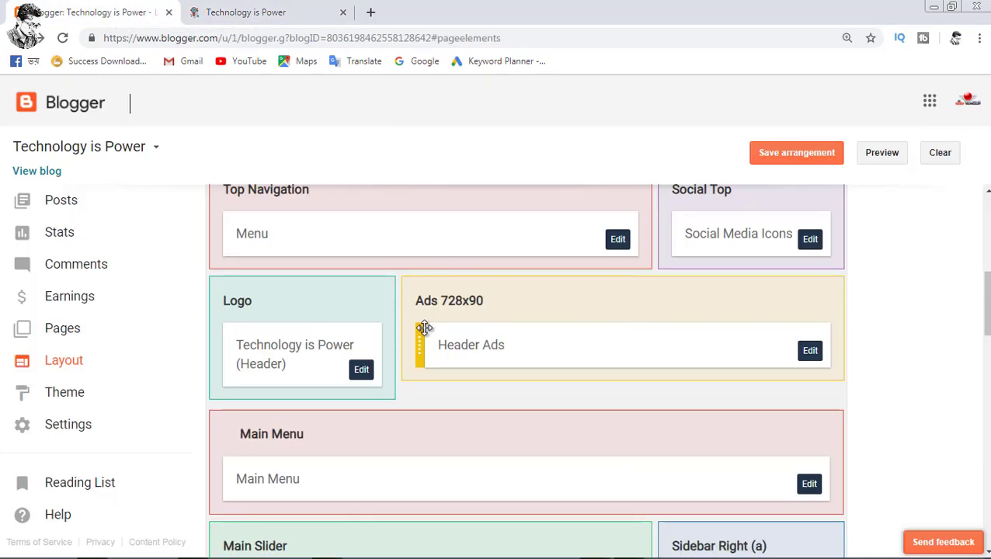
scroll(421, 332, "down", 1)
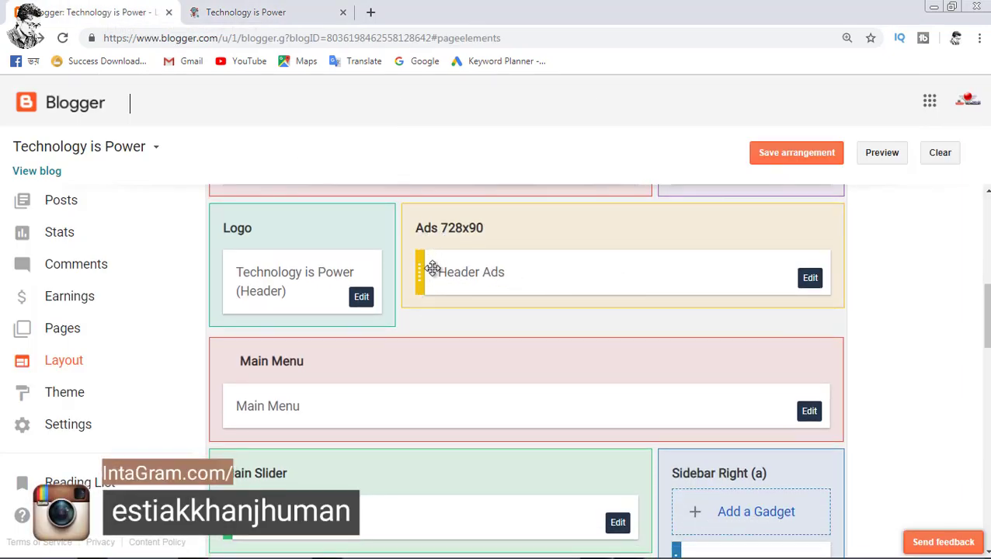
left_click_drag(434, 272, 501, 230)
scroll(384, 323, "down", 1)
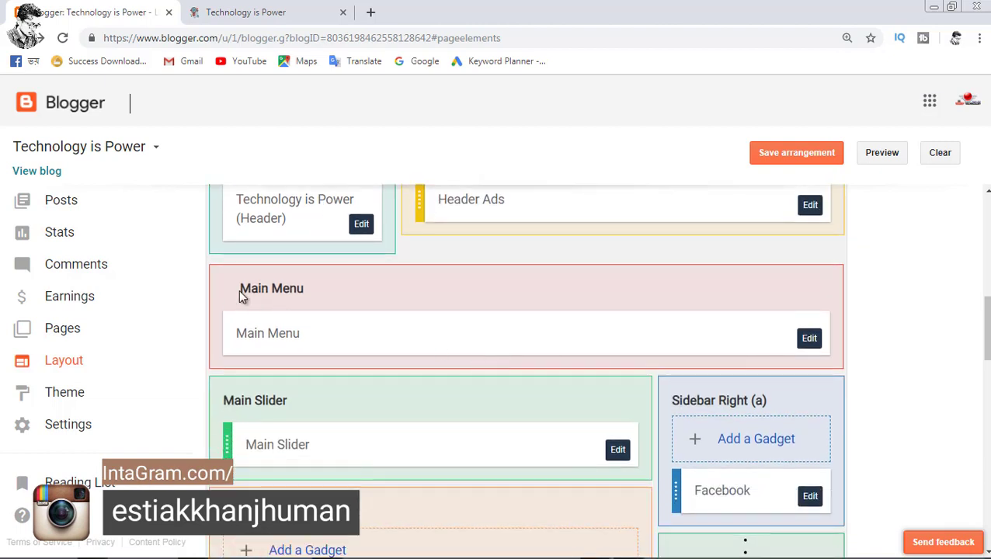
scroll(292, 310, "down", 1)
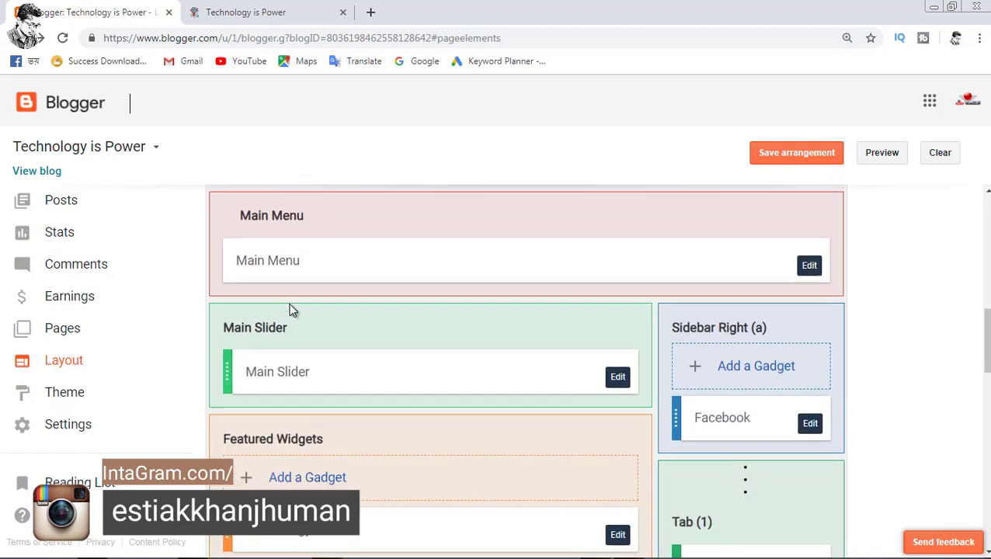
left_click(810, 269)
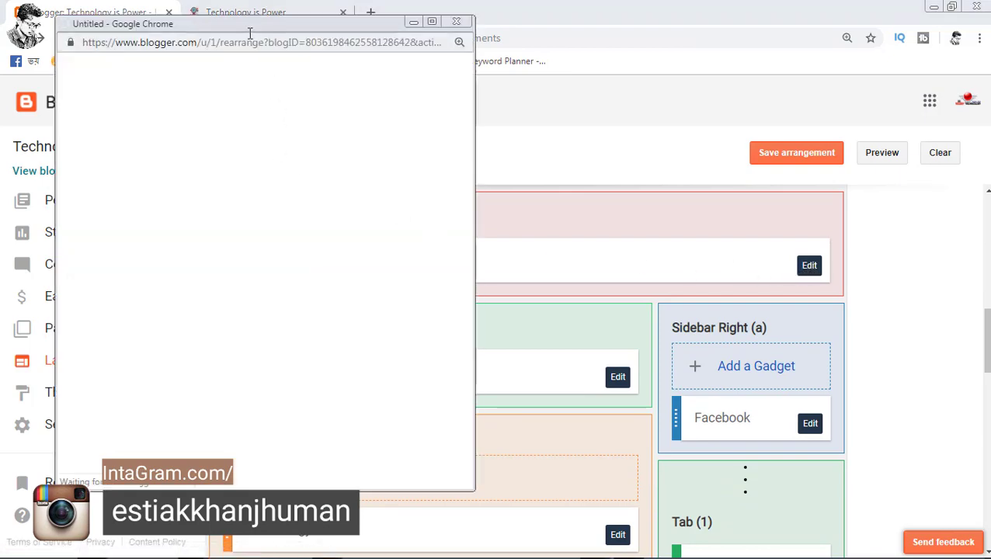
left_click_drag(280, 22, 555, 48)
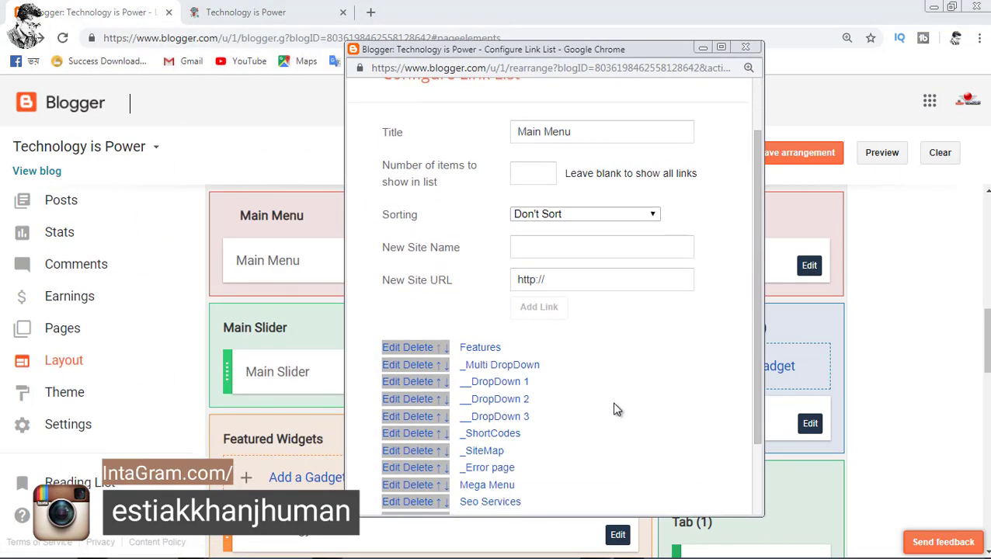
- Examine the Main Menu's links and open the Features entry to inspect its name and URL fields
scroll(618, 410, "down", 3)
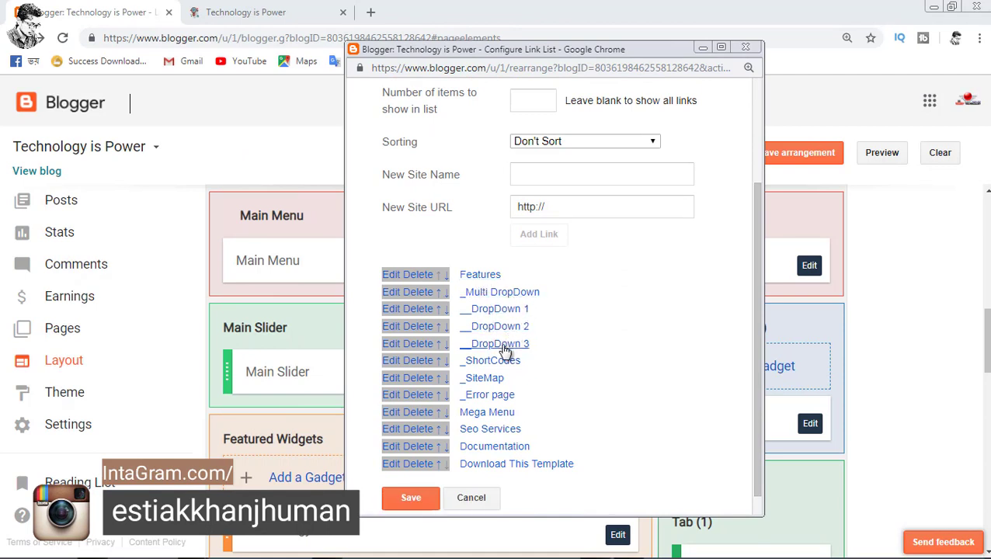
scroll(489, 365, "down", 1)
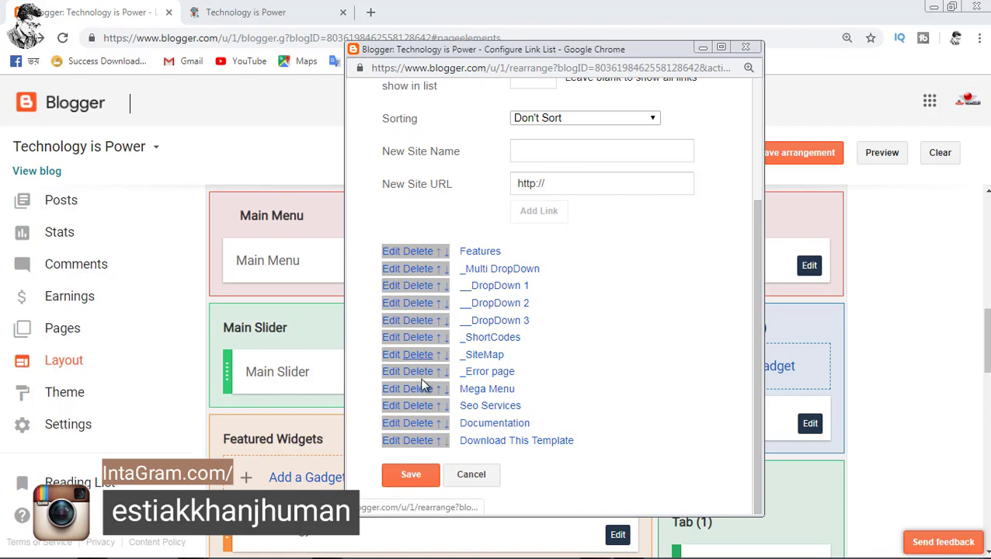
left_click(391, 251)
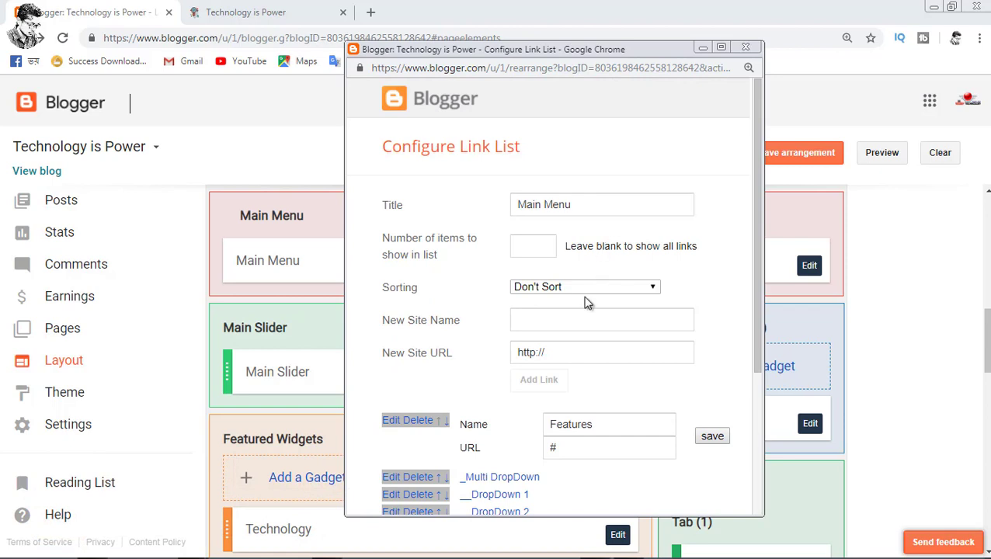
left_click(553, 451)
scroll(469, 425, "down", 3)
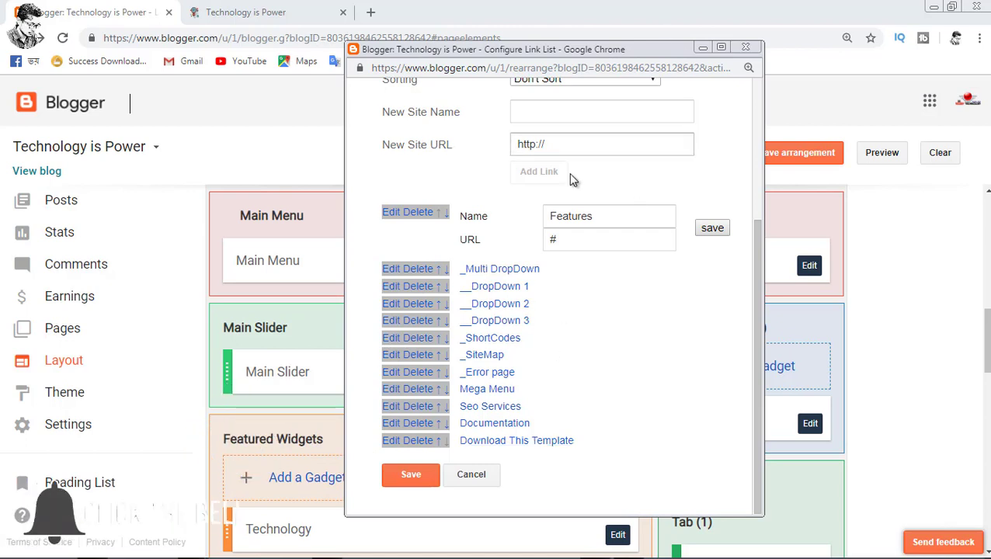
left_click(564, 237)
left_click(557, 227)
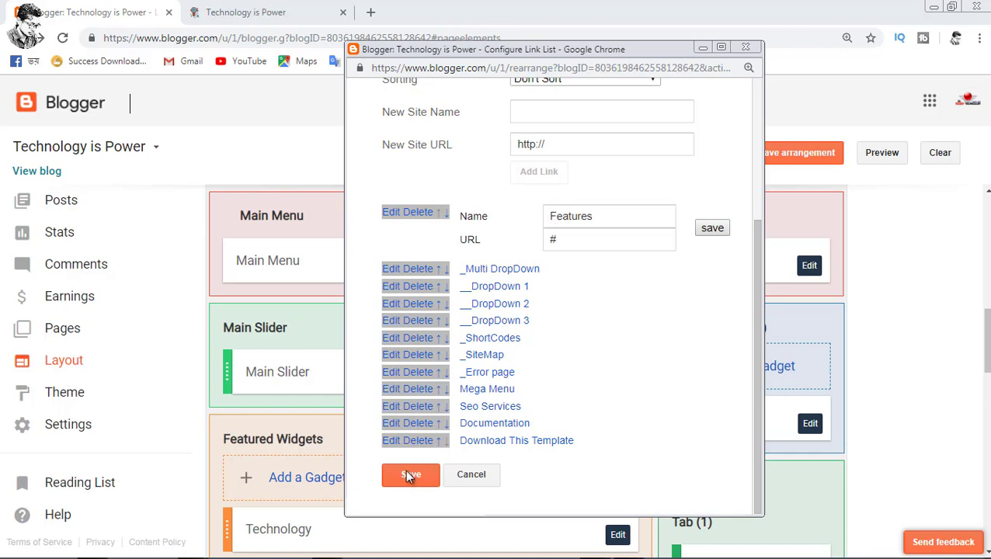
- Close the Main Menu link list unsaved and browse the gadgets that can be added to the Featured Widgets section
left_click(746, 47)
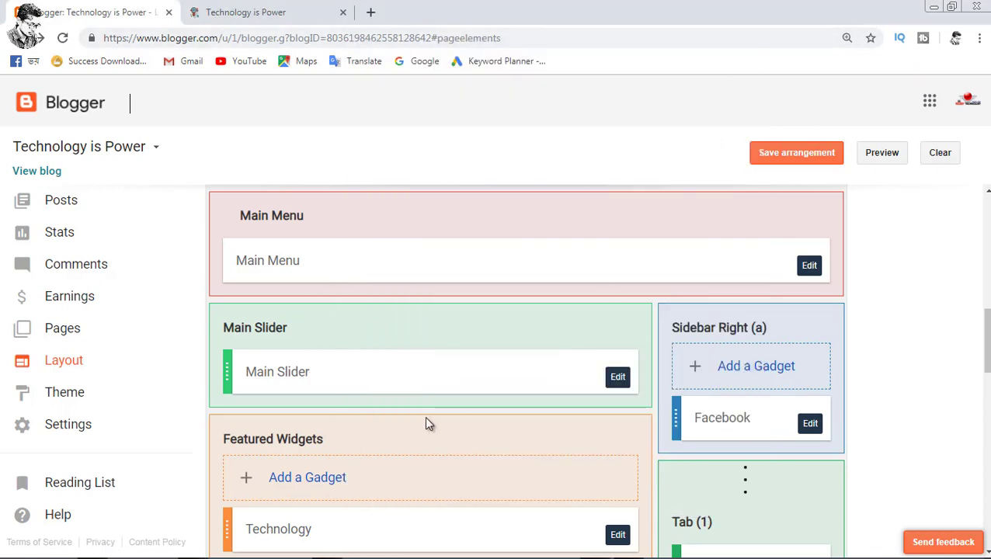
scroll(424, 419, "down", 1)
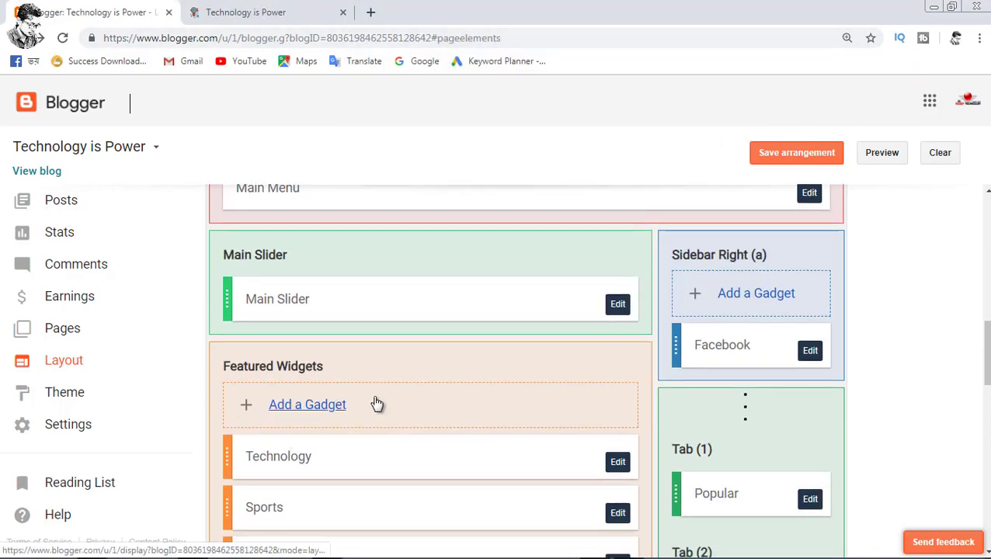
scroll(376, 403, "down", 1)
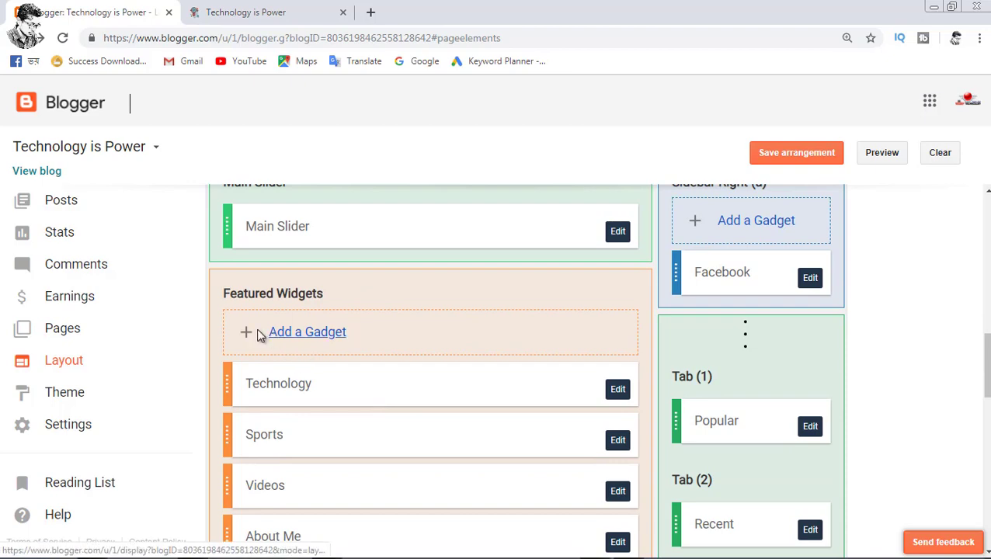
left_click(285, 333)
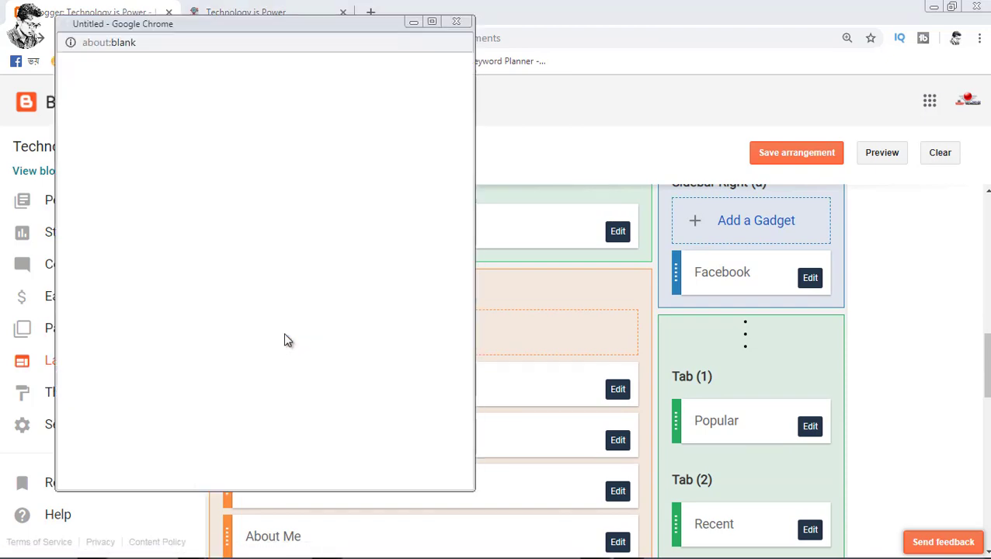
left_click_drag(286, 26, 509, 36)
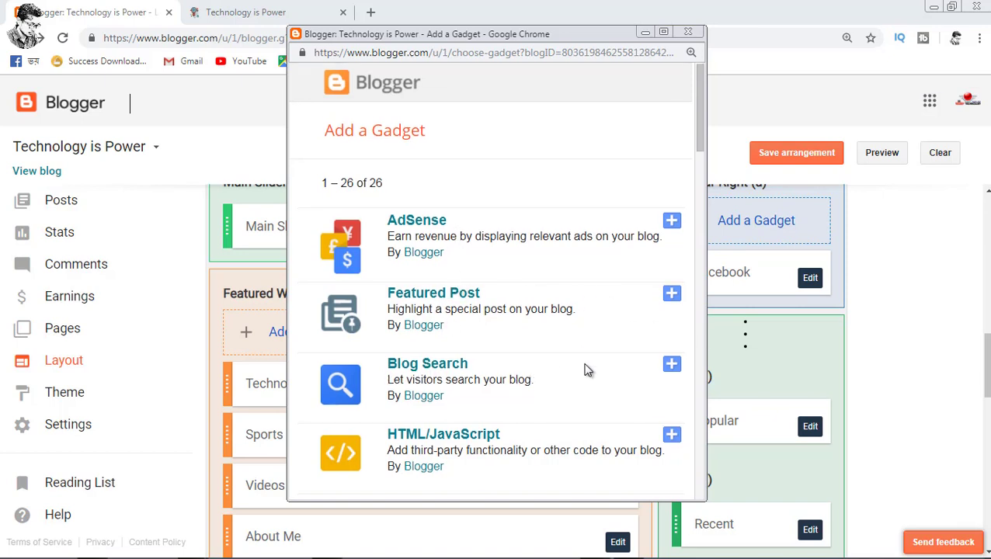
scroll(587, 370, "down", 2)
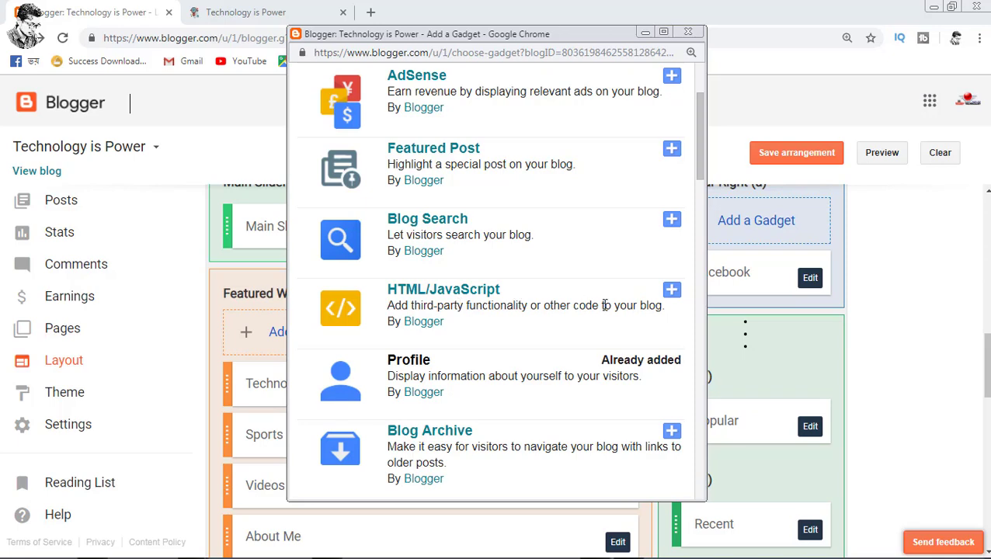
scroll(411, 361, "down", 1)
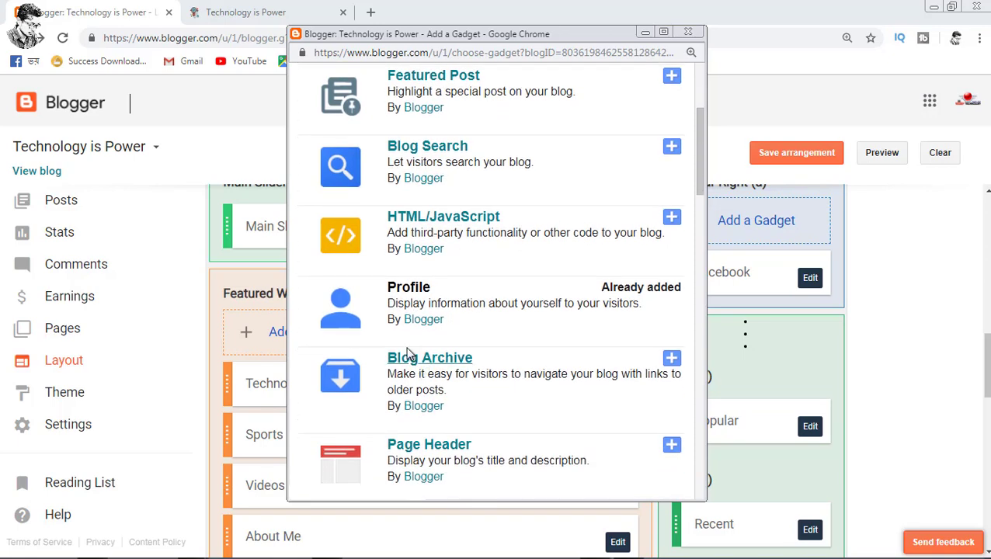
scroll(559, 374, "down", 1)
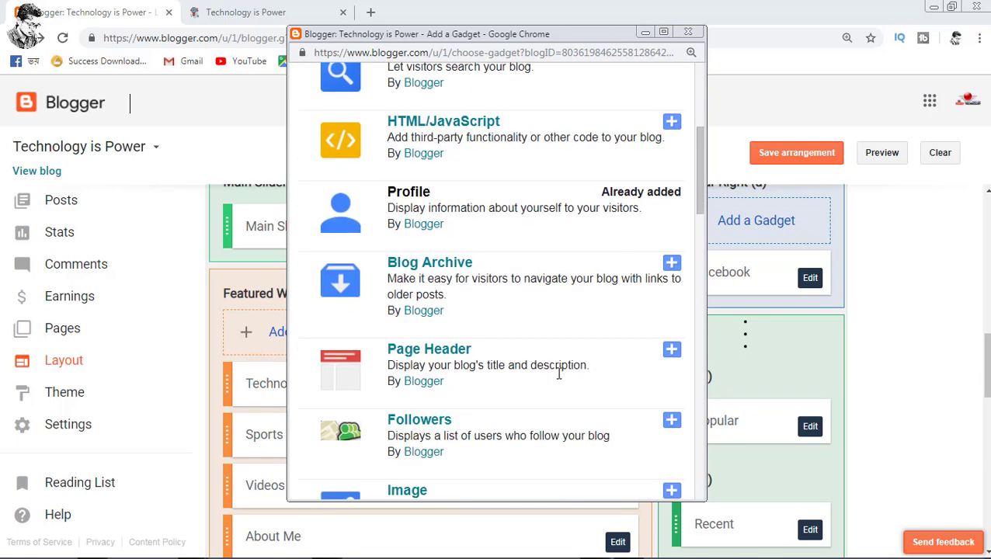
scroll(558, 373, "down", 15)
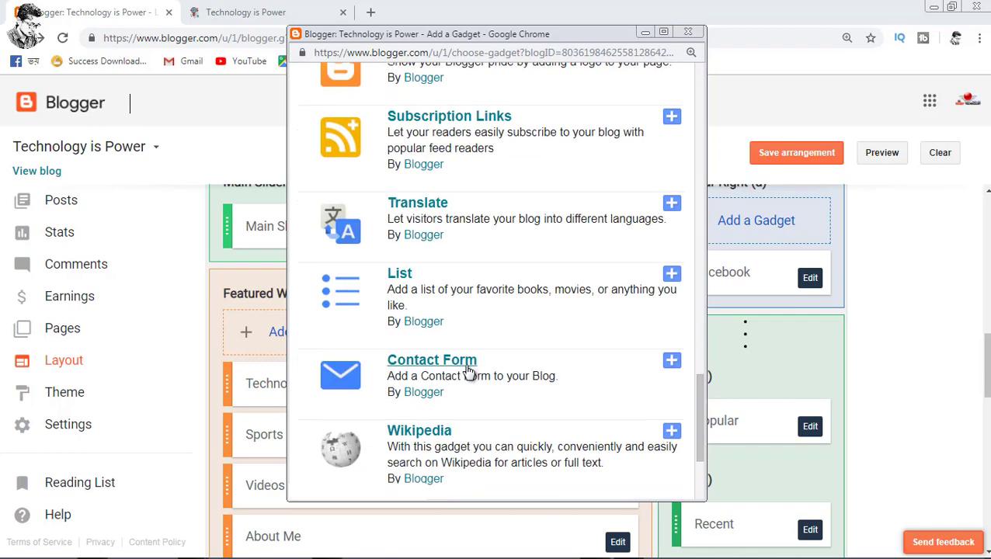
scroll(470, 377, "down", 3)
scroll(476, 388, "up", 20)
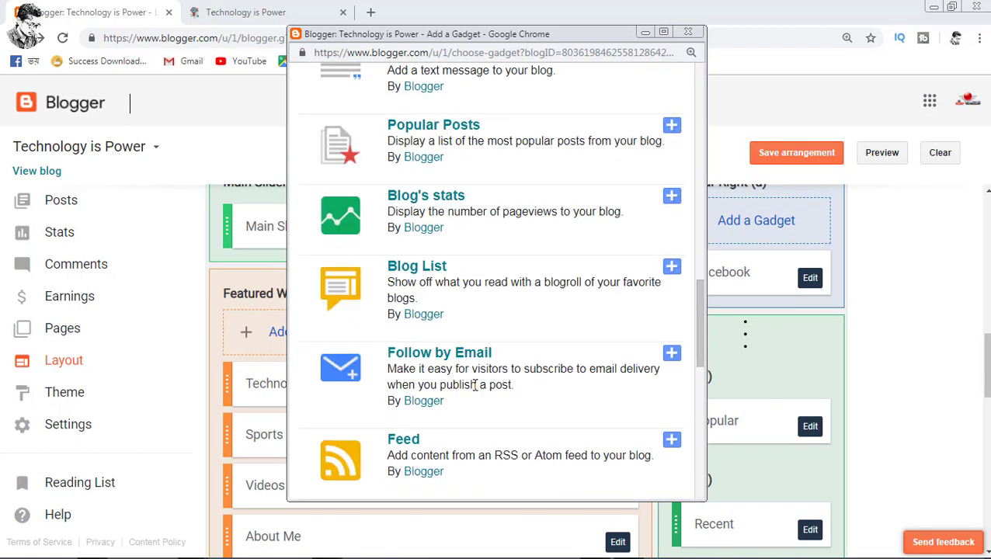
scroll(466, 374, "up", 1)
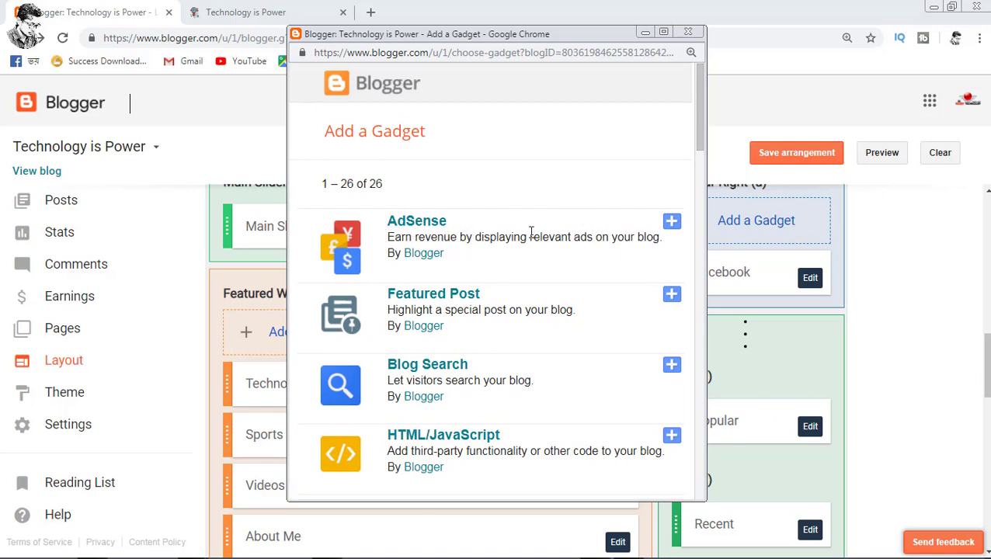
left_click(687, 32)
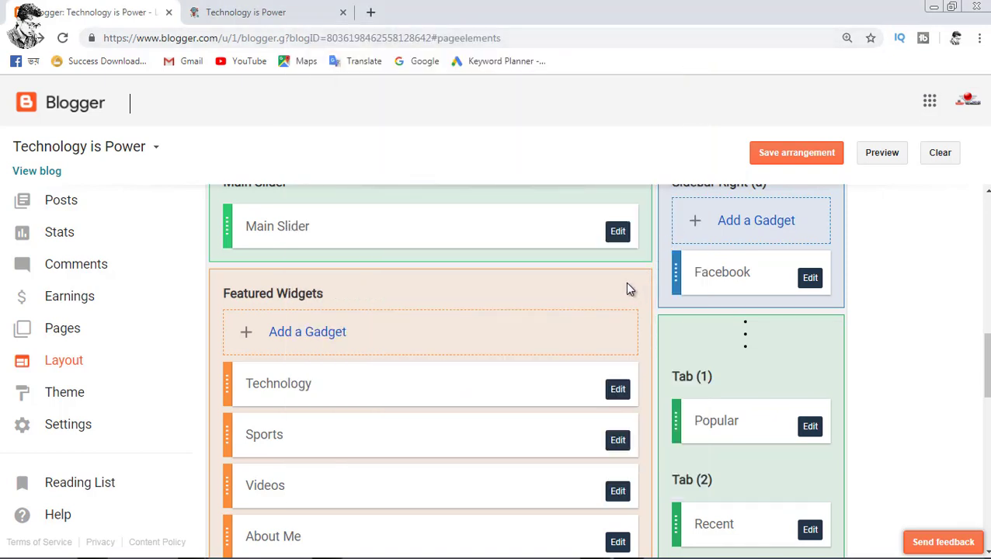
- Open the Technology gadget in Featured Widgets and examine its title and content code, leaving it unchanged
scroll(326, 384, "down", 1)
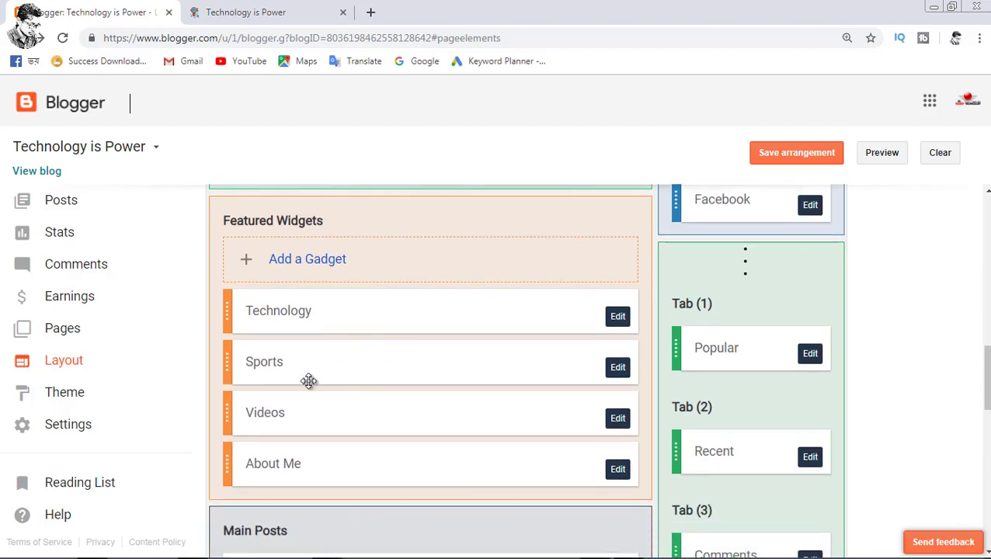
left_click(618, 318)
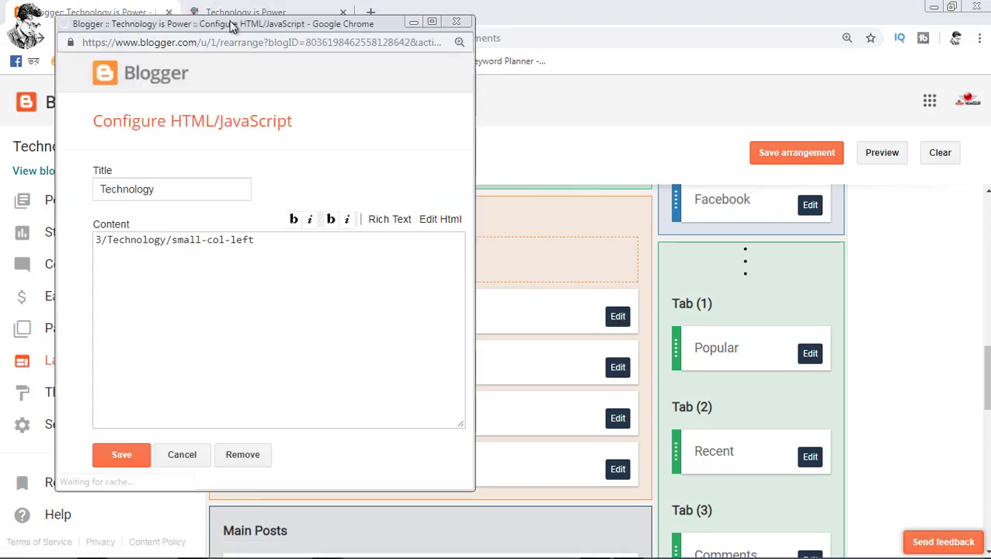
left_click_drag(231, 21, 412, 51)
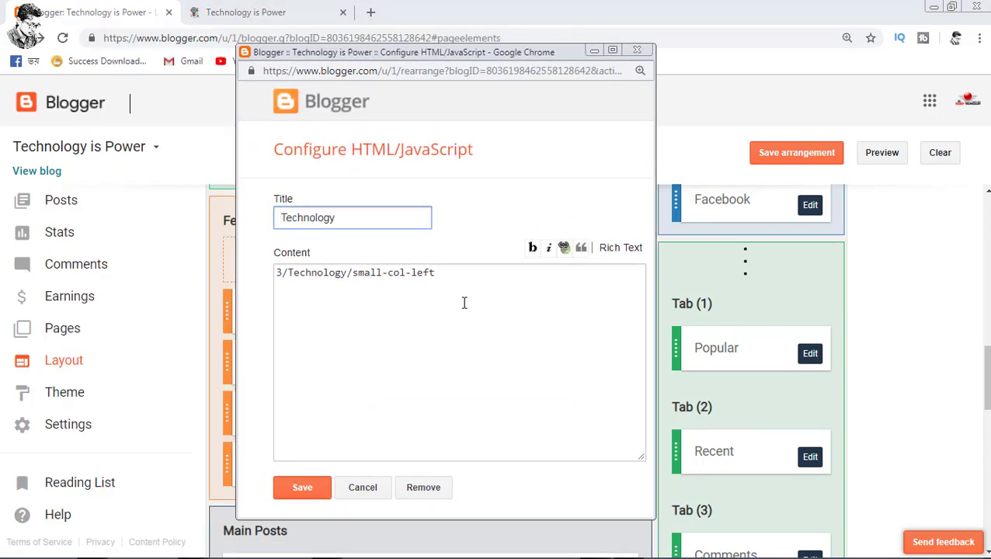
left_click(488, 270)
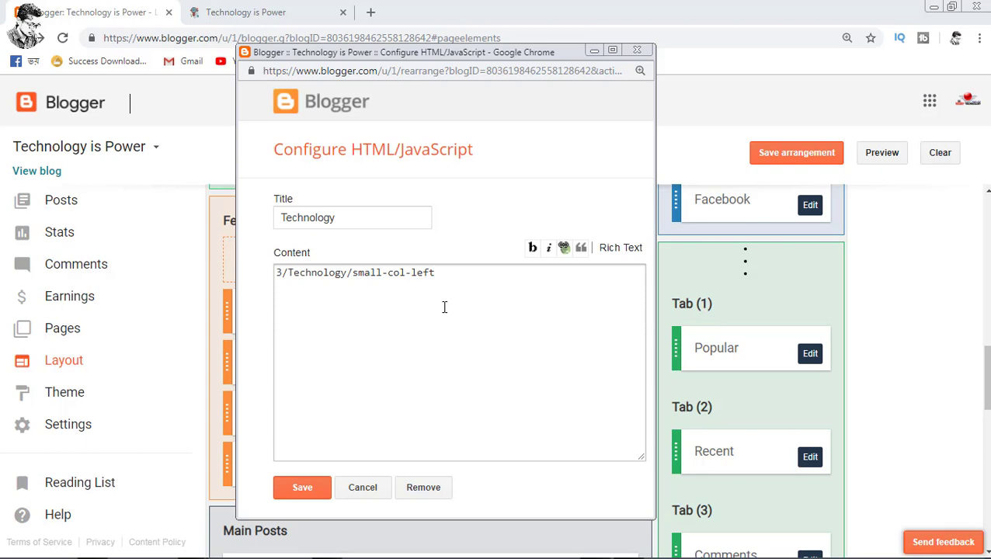
left_click(640, 51)
- Examine the Main Posts section and its Blog Posts gadget in the layout
scroll(483, 358, "down", 3)
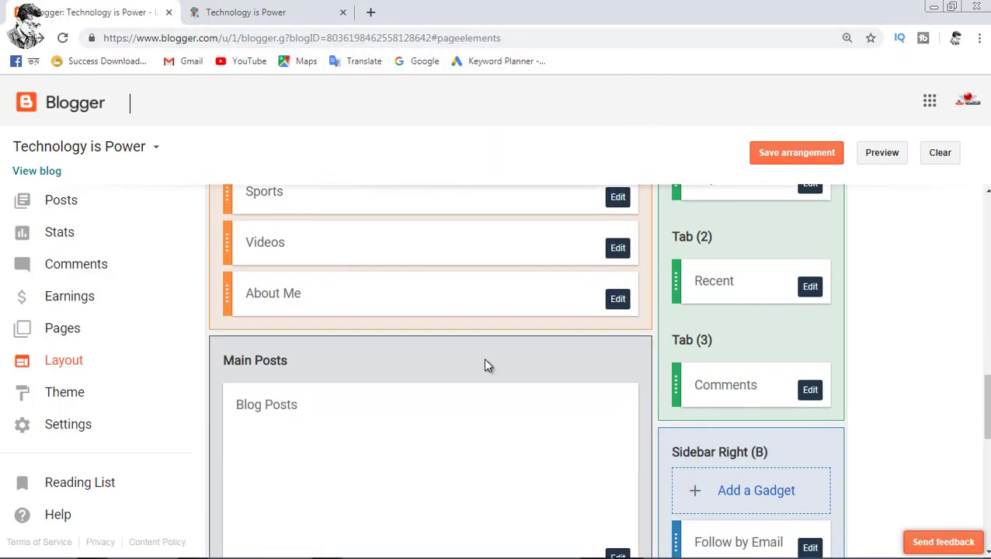
scroll(261, 357, "down", 2)
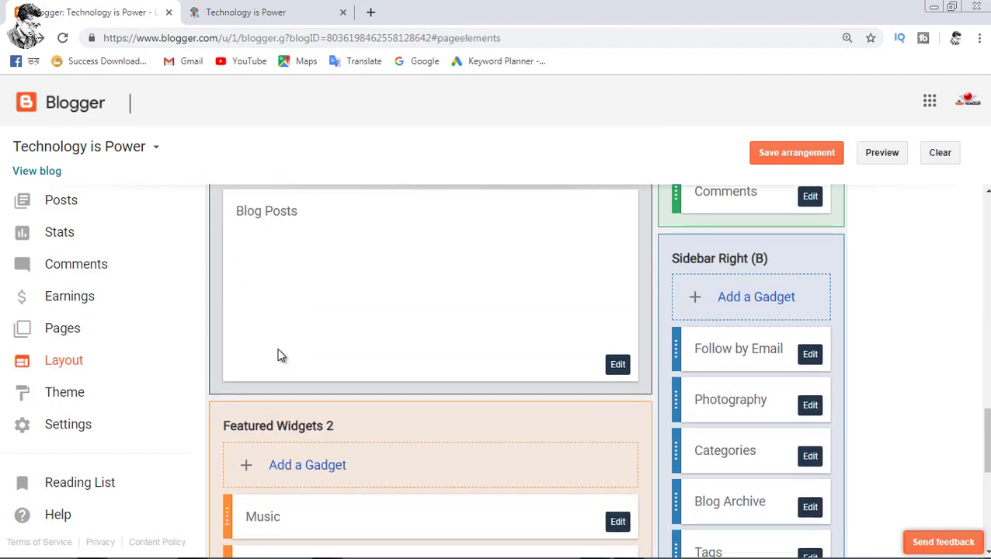
scroll(434, 395, "up", 2)
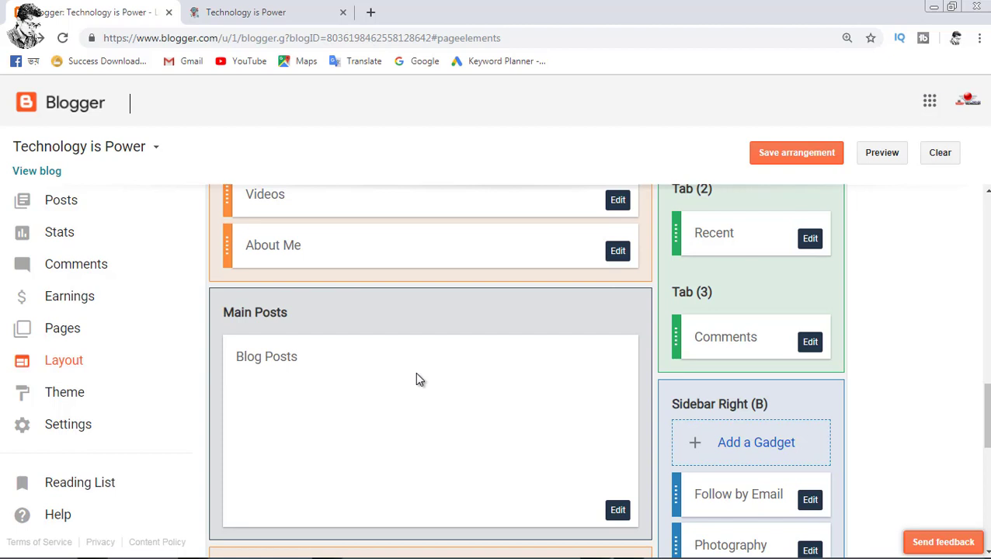
scroll(443, 379, "down", 2)
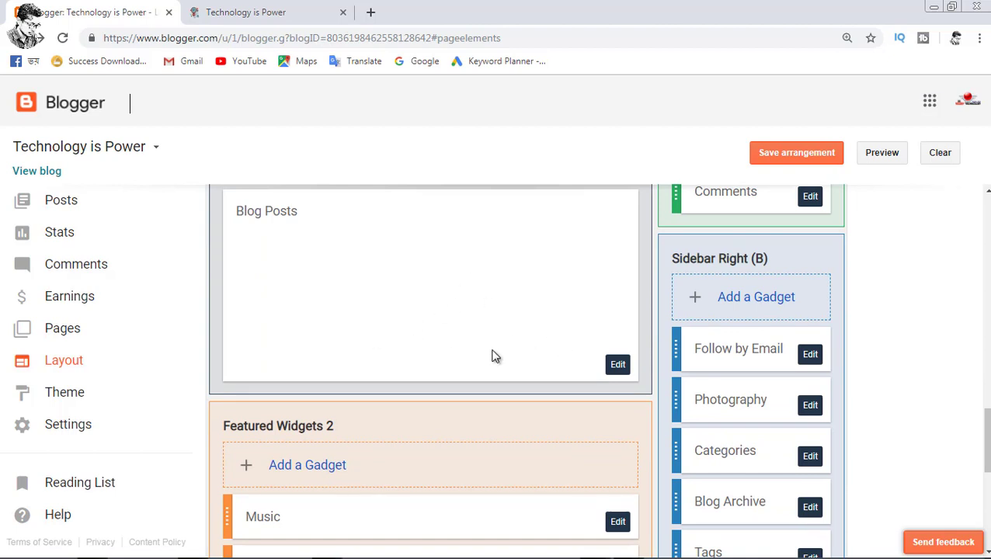
scroll(494, 348, "down", 1)
scroll(498, 343, "up", 1)
scroll(496, 342, "up", 1)
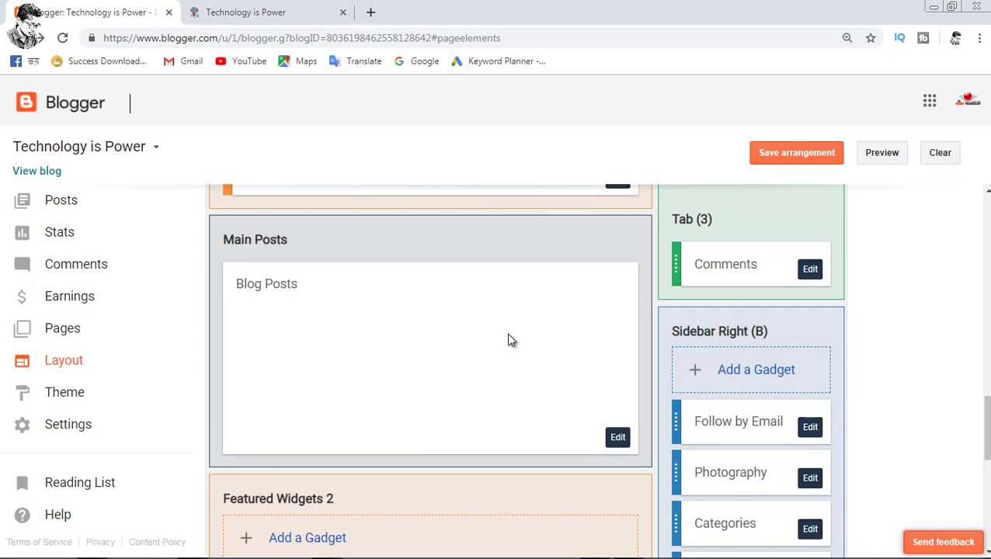
scroll(509, 341, "down", 1)
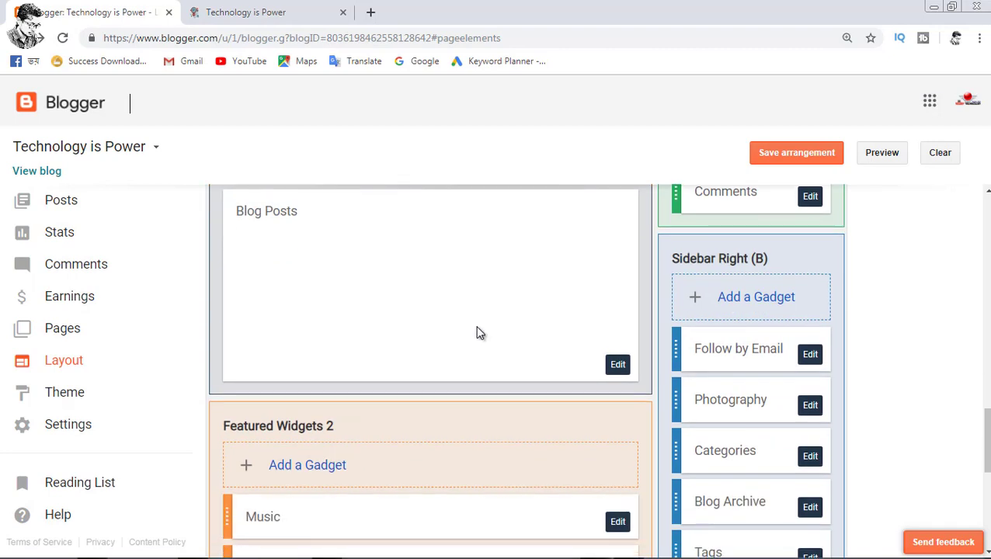
- Look through the Featured Widgets 2 gadgets, the three footer sections and the right sidebar gadgets in the layout
scroll(480, 333, "down", 2)
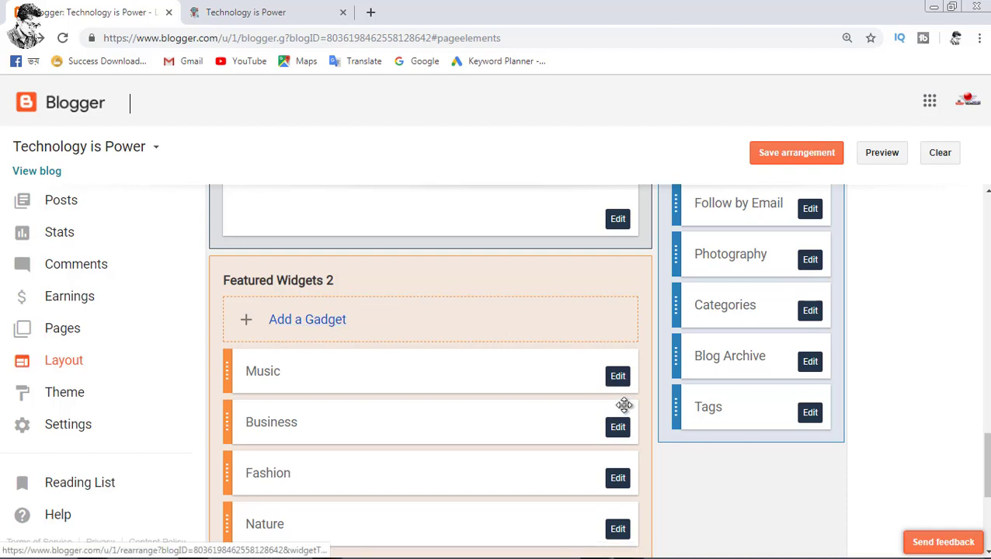
scroll(624, 405, "down", 1)
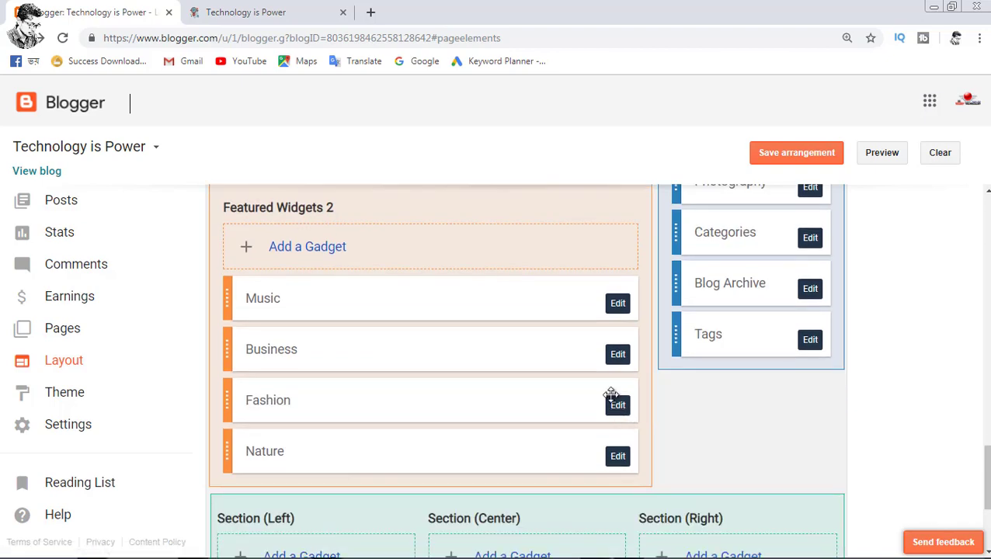
scroll(612, 401, "down", 1)
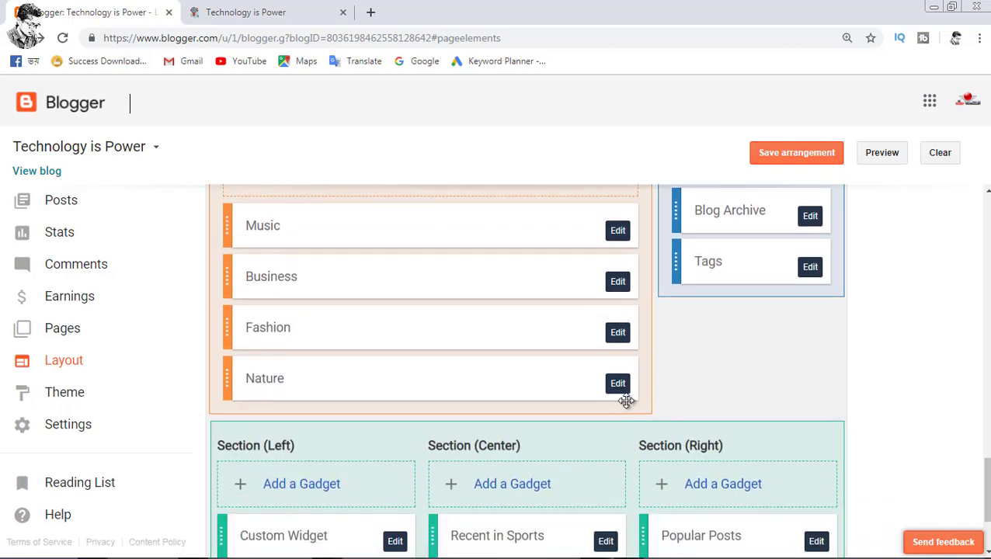
scroll(627, 401, "down", 1)
scroll(774, 387, "up", 6)
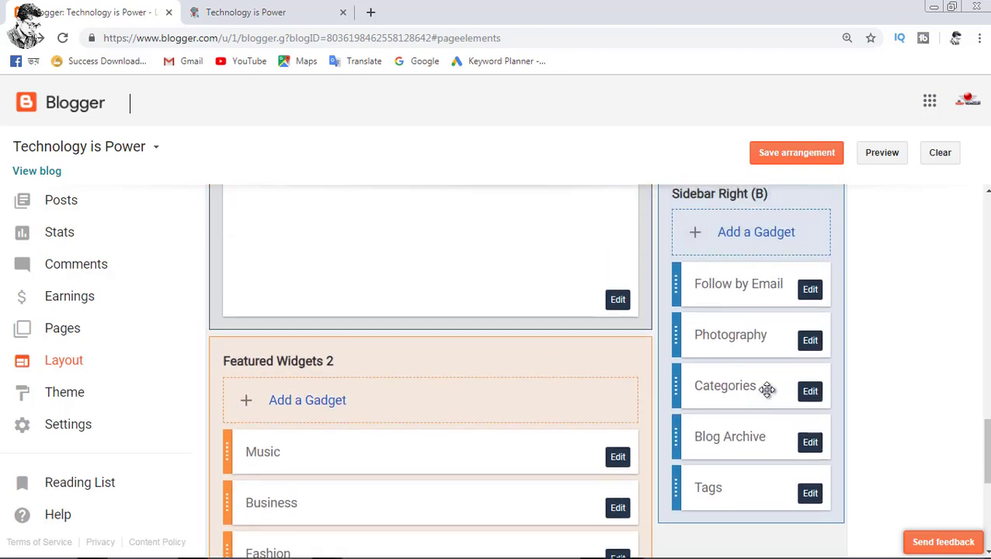
scroll(762, 384, "up", 4)
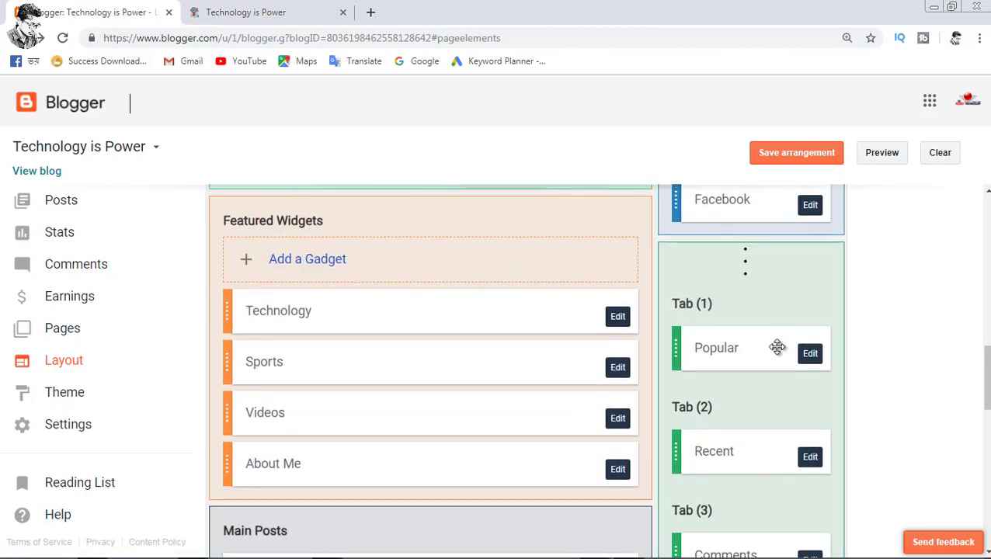
scroll(896, 297, "up", 1)
scroll(895, 298, "up", 1)
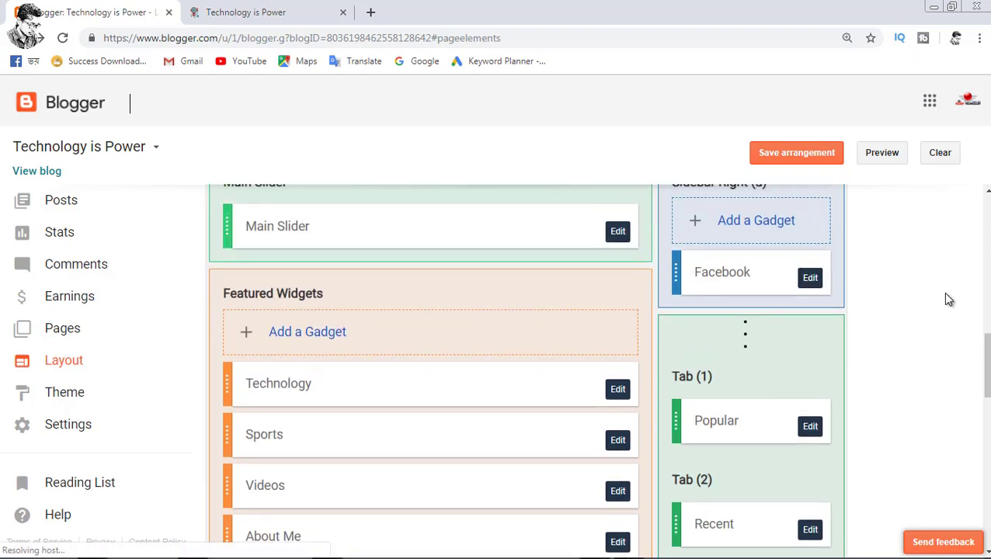
- Switch to the published blog and examine its sidebar widgets, tags and footer sections
left_click(310, 9)
scroll(885, 371, "down", 6)
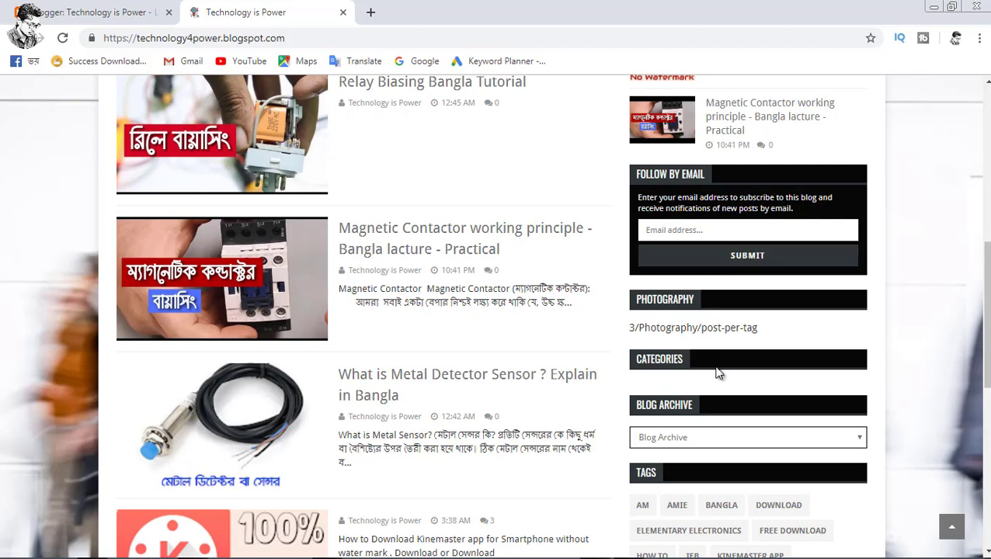
scroll(709, 404, "down", 2)
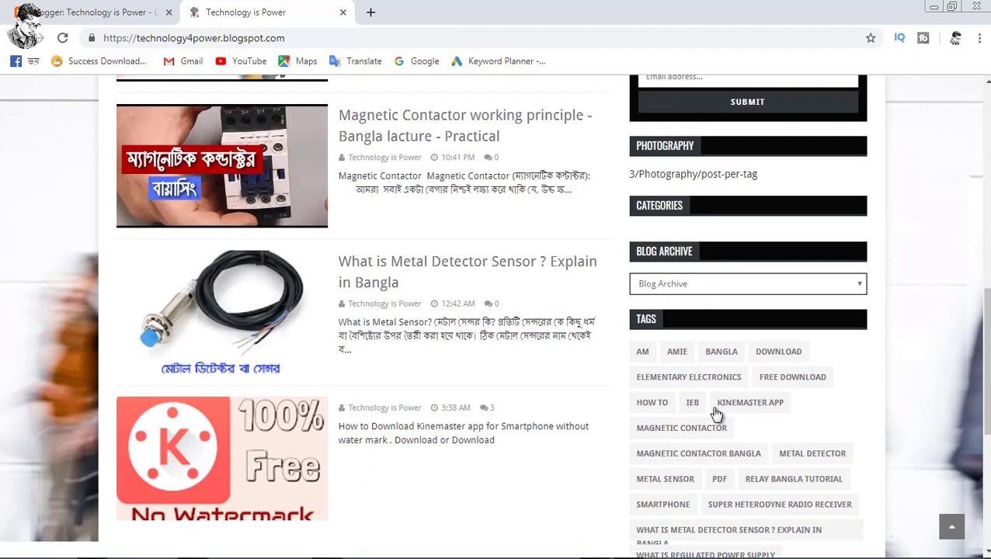
scroll(716, 414, "down", 3)
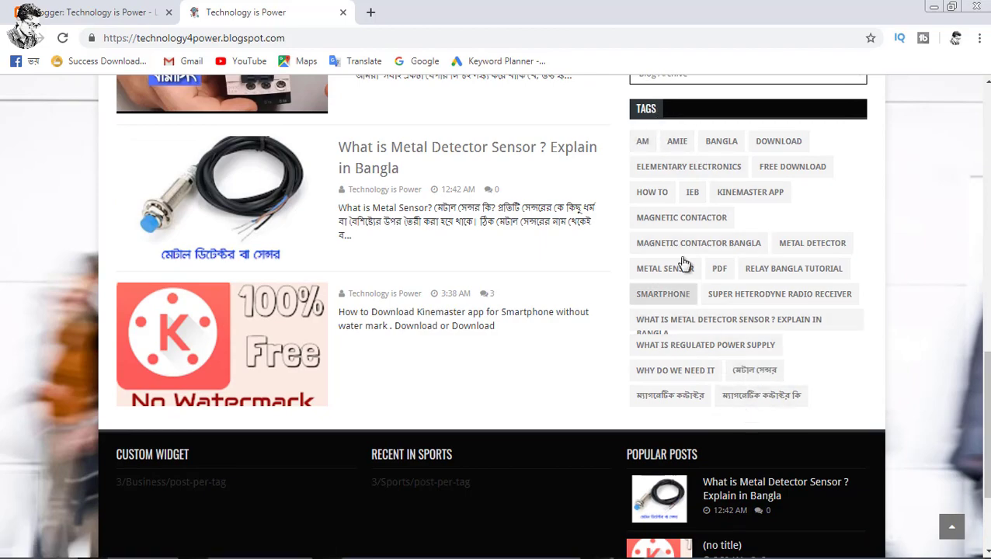
scroll(684, 264, "up", 7)
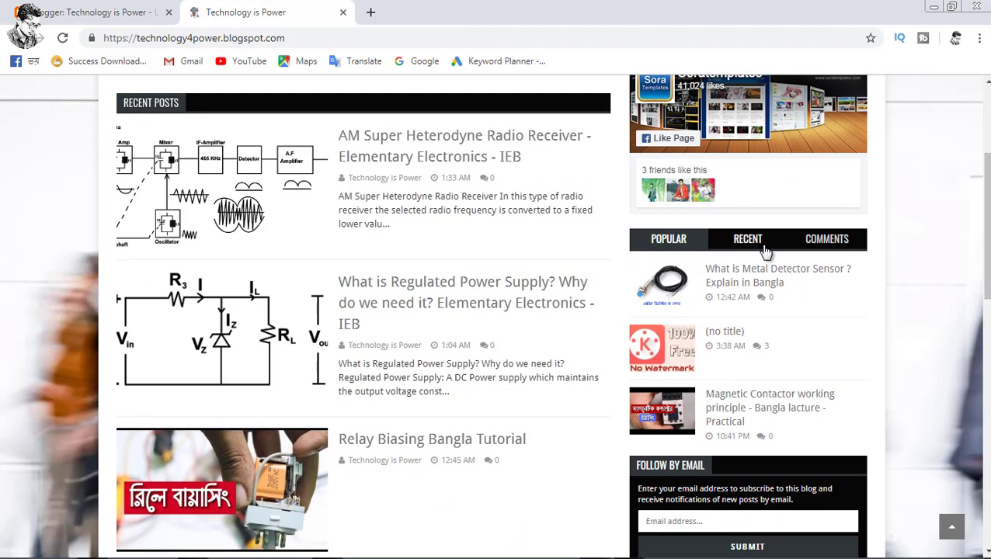
- Return to the Blogger layout and examine the sidebar gadgets, including the Popular, Recent and Comments tabs
left_click(72, 11)
scroll(787, 341, "up", 2)
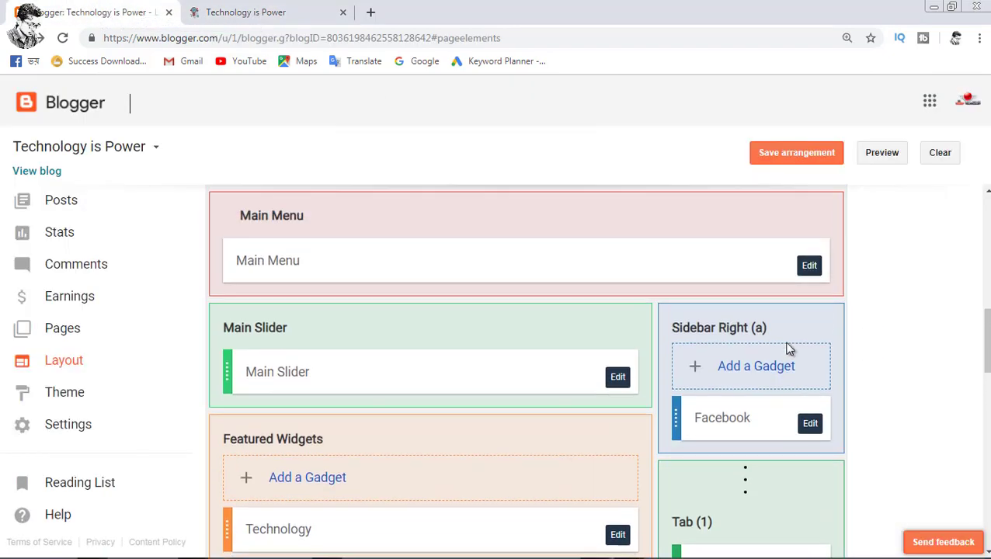
scroll(788, 348, "down", 3)
scroll(777, 388, "down", 1)
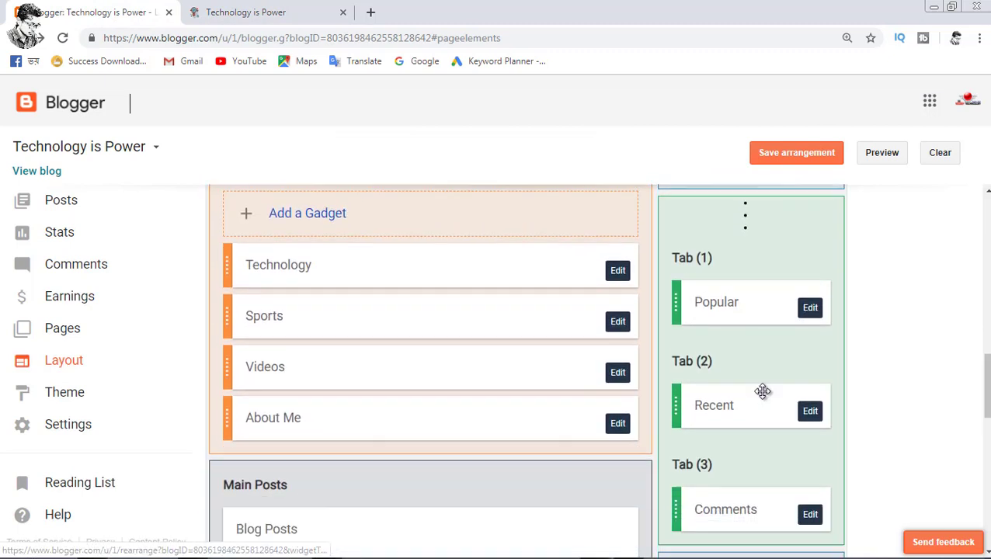
scroll(788, 397, "down", 1)
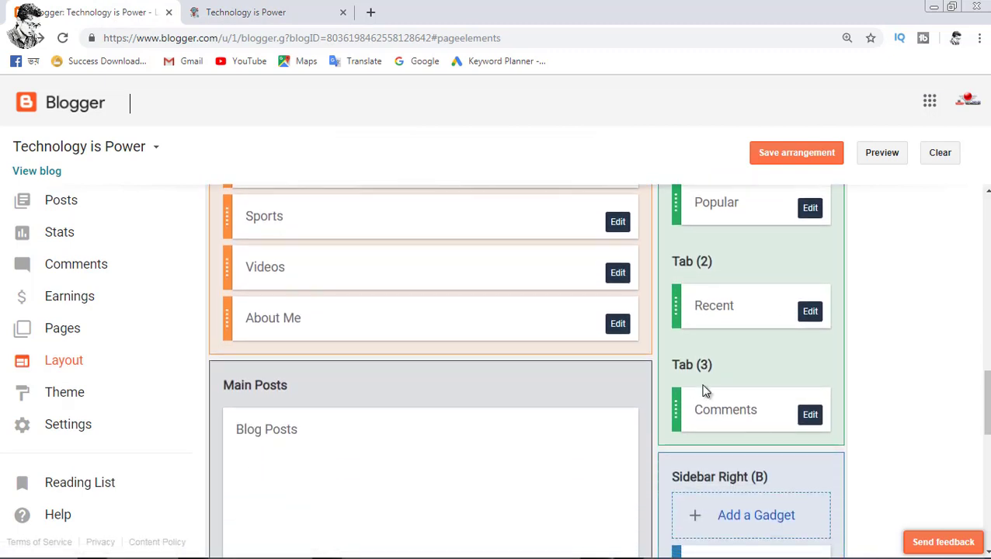
- Inspect the gadget settings of the Popular, Recent and Comments tabs in turn, closing each without changes
left_click(812, 210)
left_click_drag(210, 29, 353, 28)
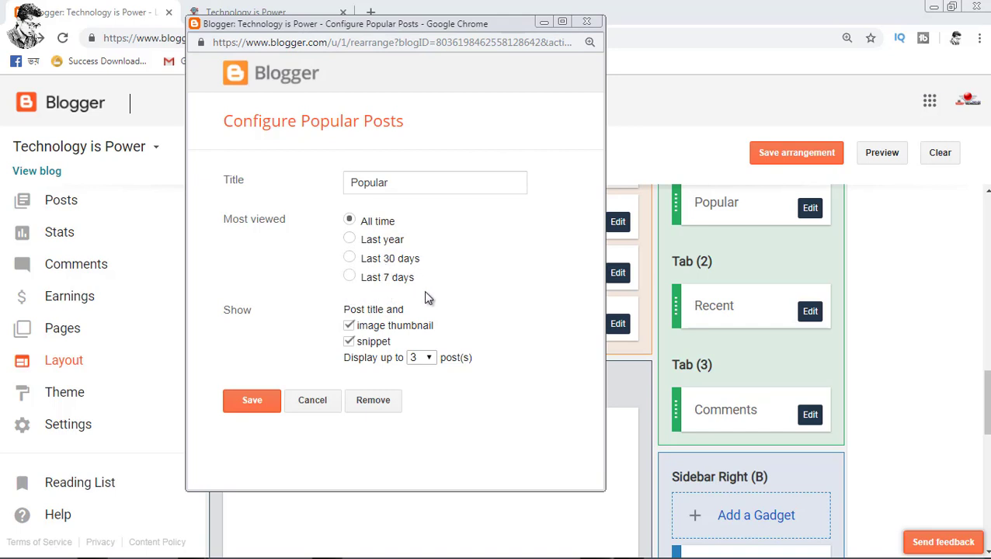
left_click(587, 21)
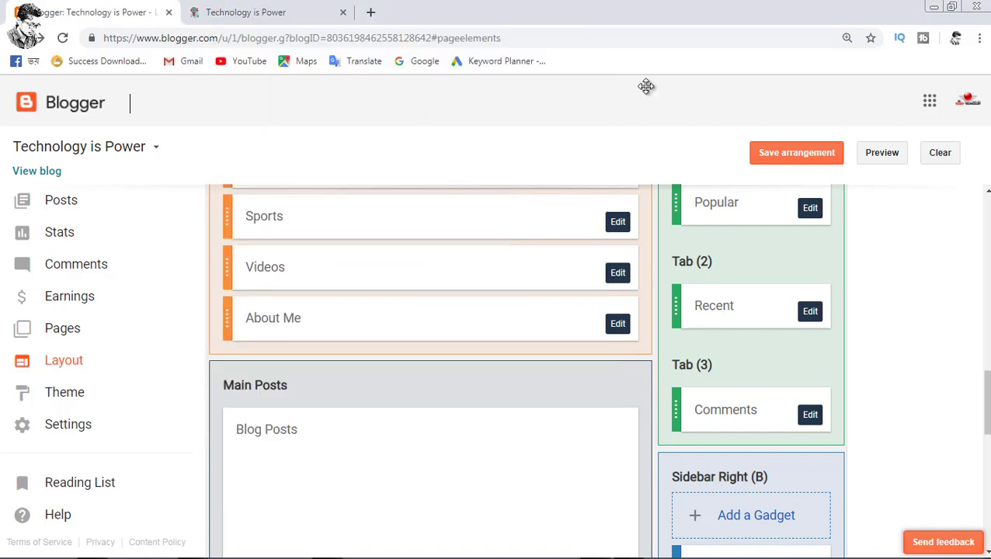
left_click(810, 314)
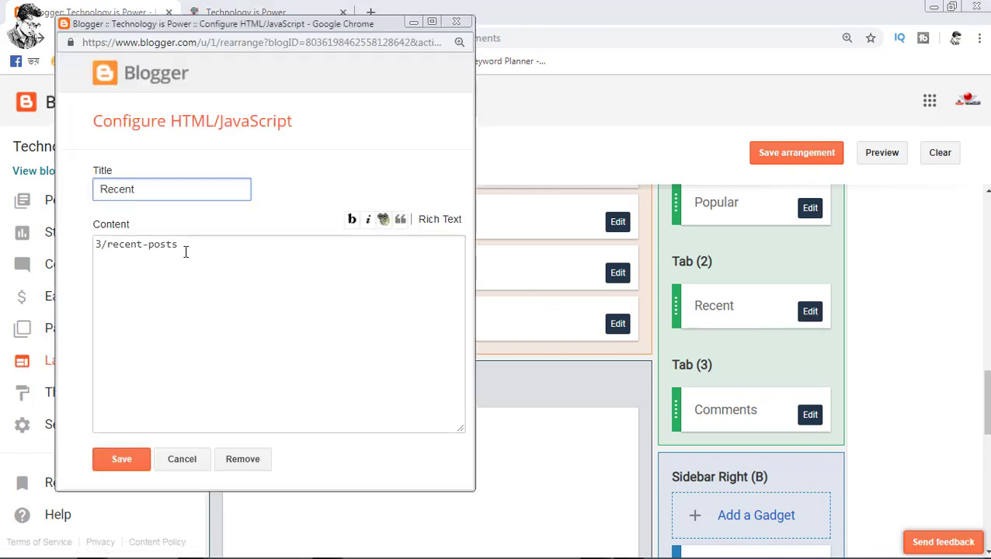
left_click(456, 21)
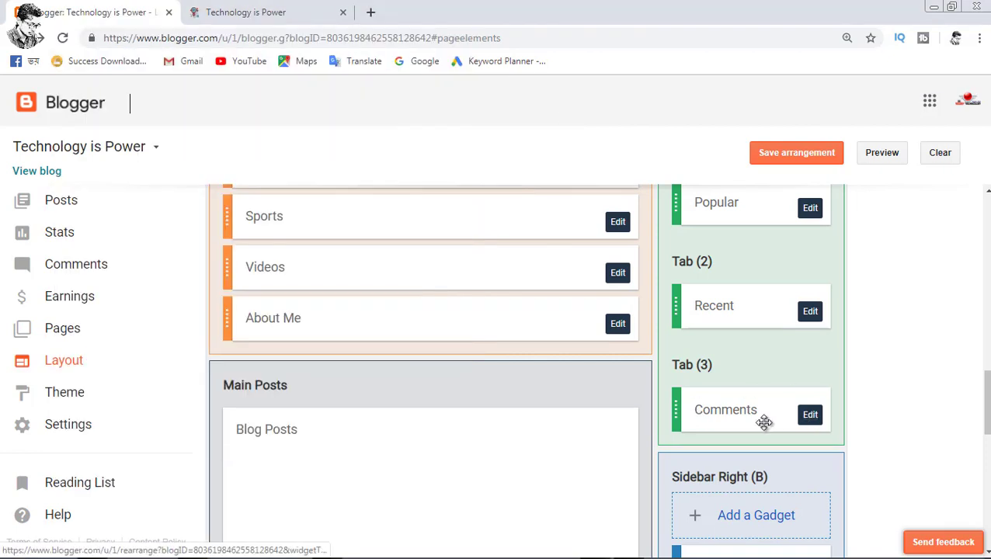
scroll(704, 376, "down", 1)
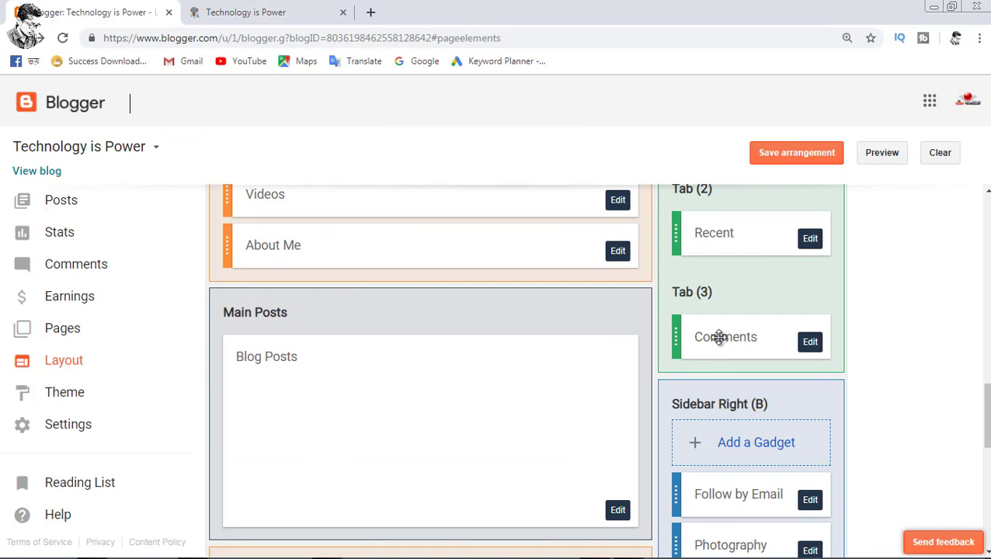
left_click(812, 345)
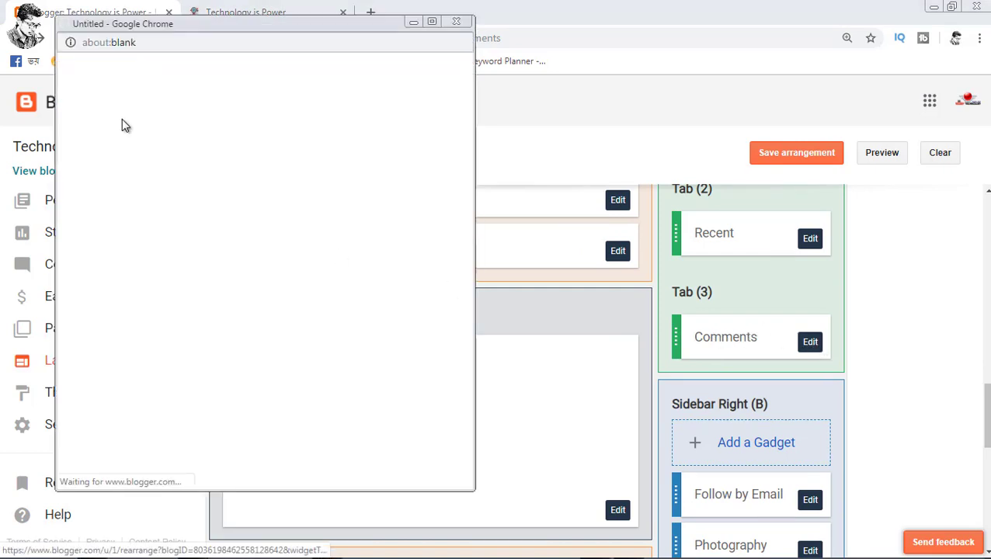
left_click_drag(201, 30, 302, 43)
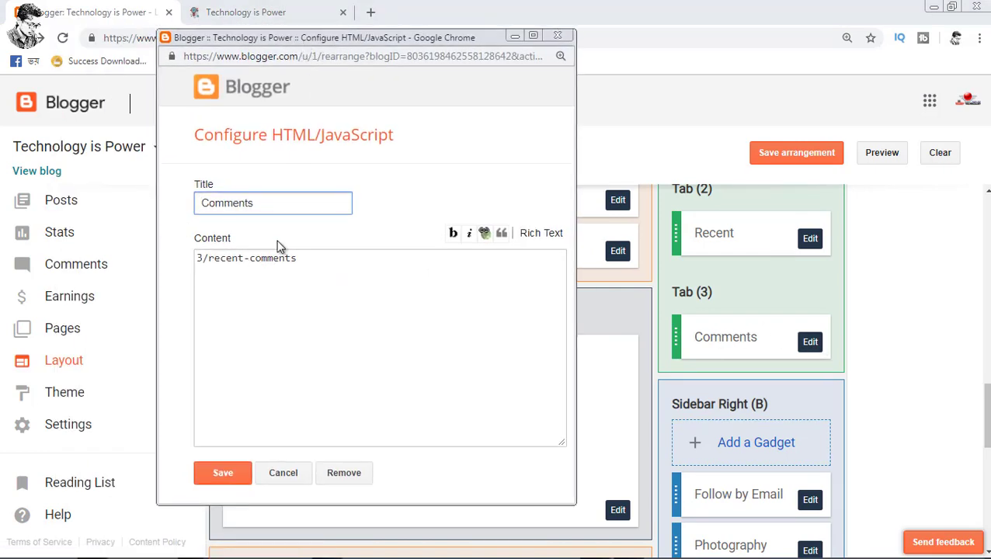
left_click(557, 35)
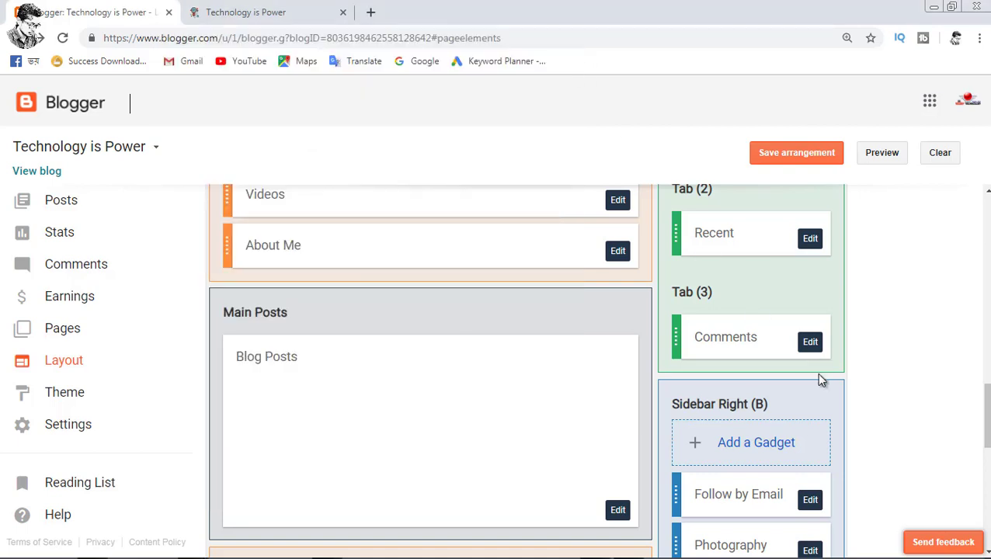
- Look through the Sidebar Right (B) gadgets, Featured Widgets 2 and the left, center and right footer sections
scroll(817, 375, "down", 3)
scroll(744, 365, "up", 1)
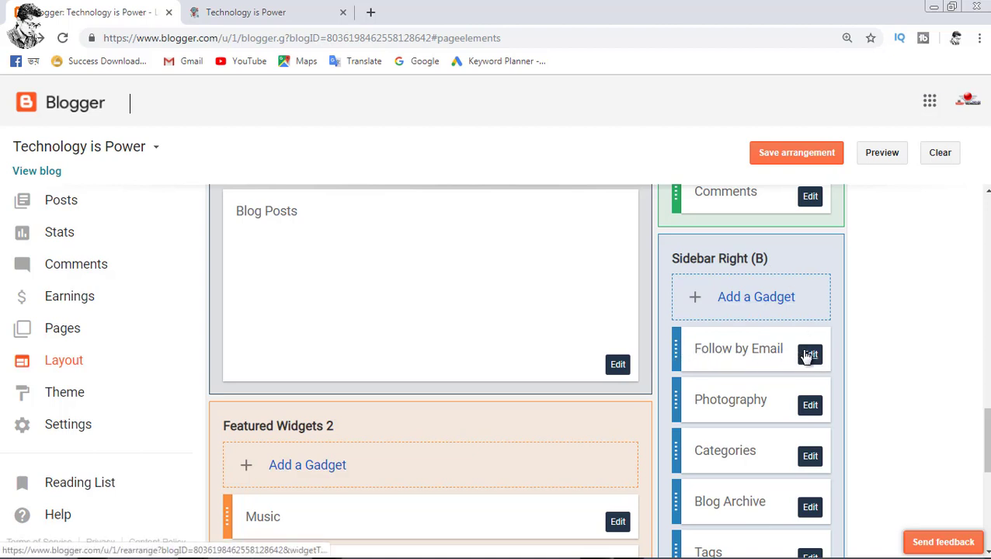
scroll(808, 346, "down", 1)
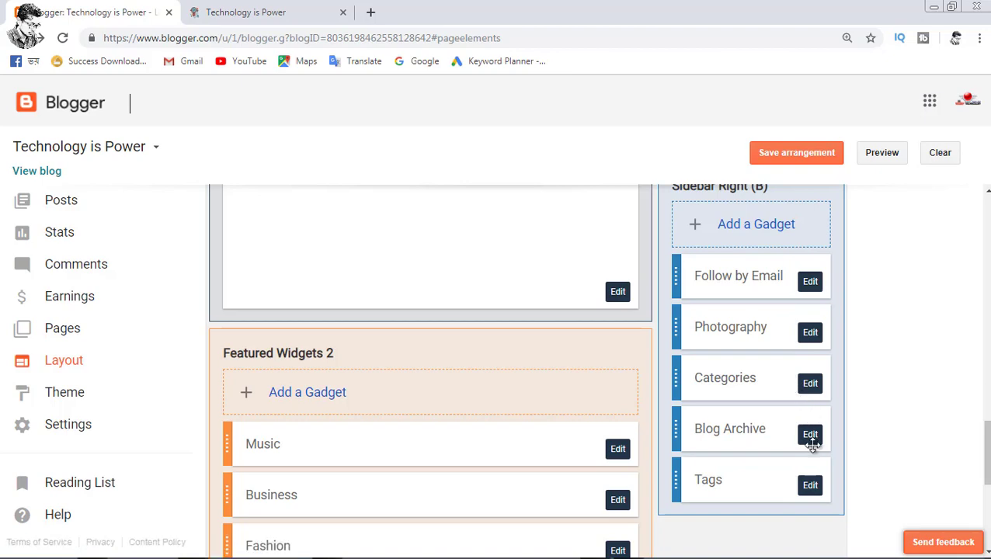
scroll(812, 443, "down", 1)
scroll(528, 373, "down", 3)
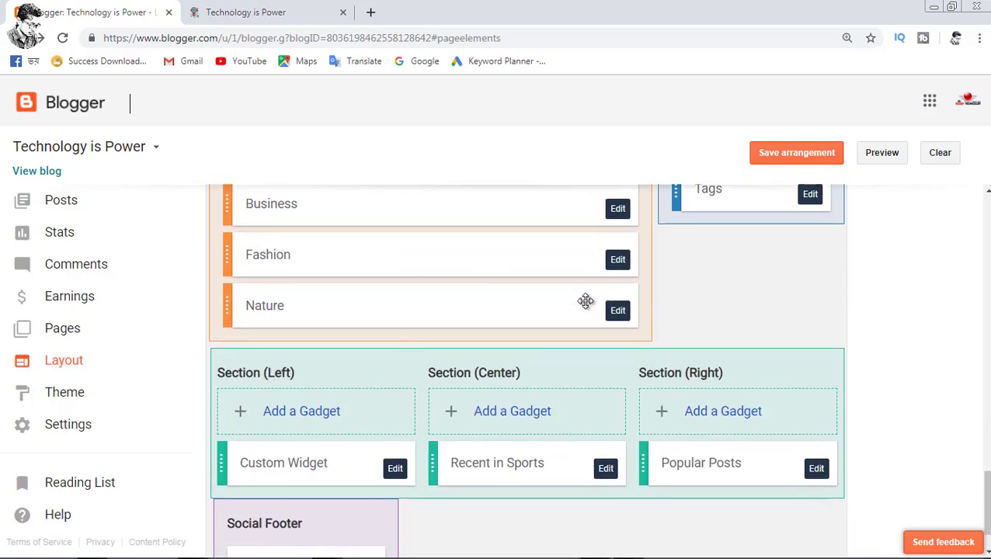
scroll(575, 335, "down", 1)
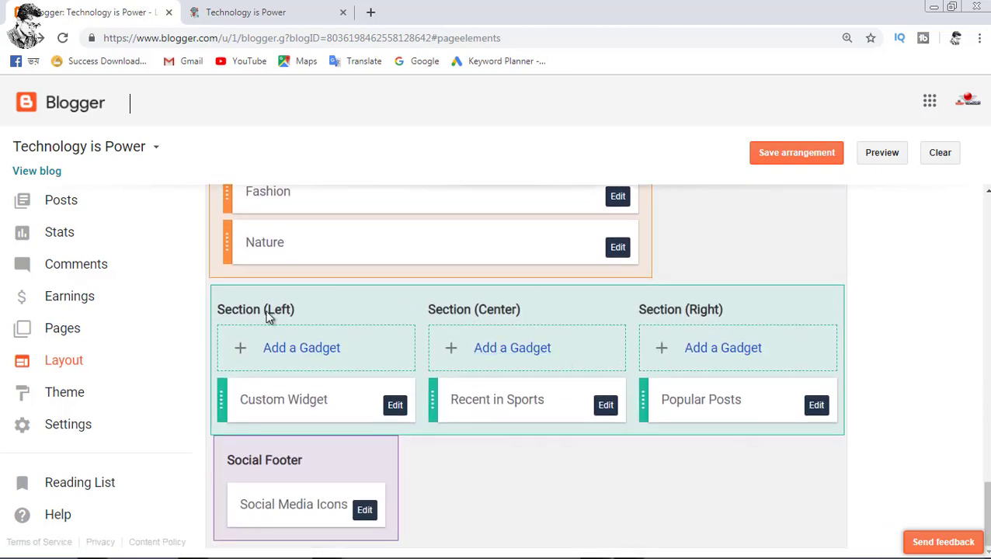
- Review the layout from the header down to the footer and view the gadgets available to add to Section (Right)
scroll(423, 292, "up", 12)
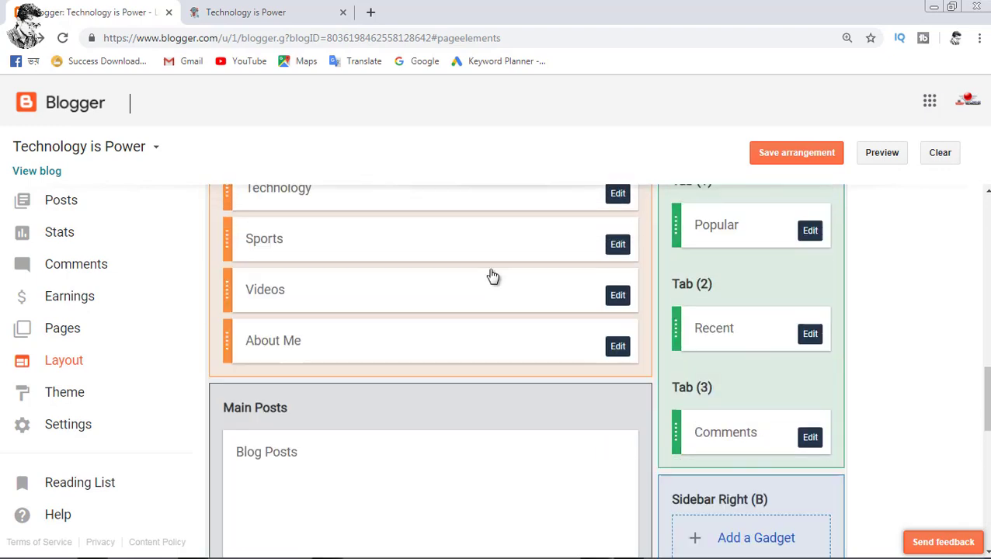
scroll(391, 209, "up", 4)
scroll(391, 208, "down", 1)
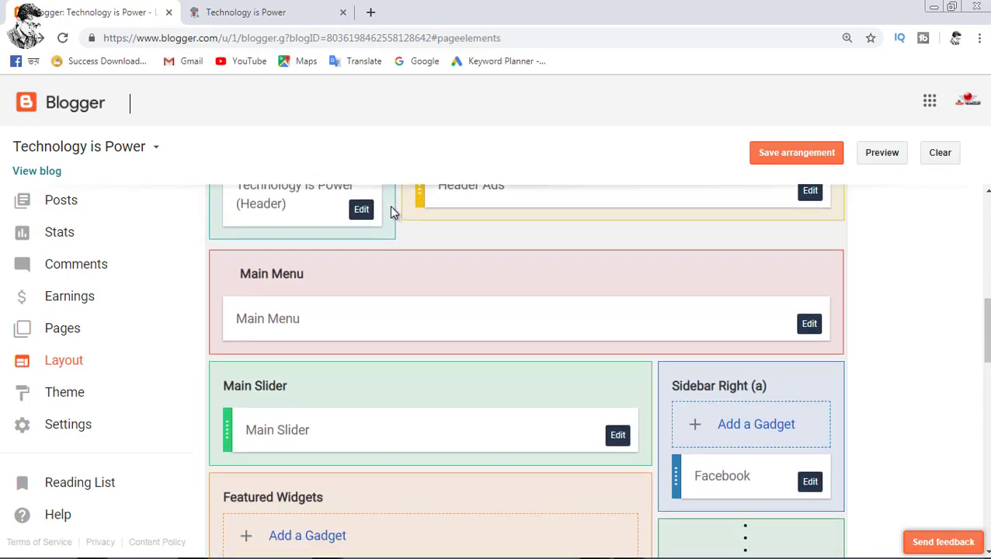
scroll(498, 276, "up", 2)
scroll(498, 276, "down", 14)
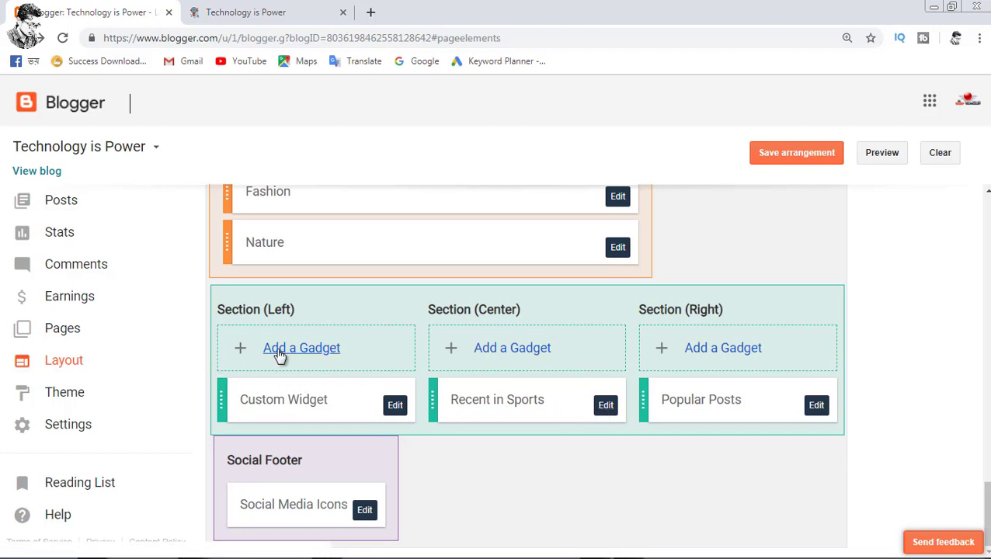
left_click(719, 354)
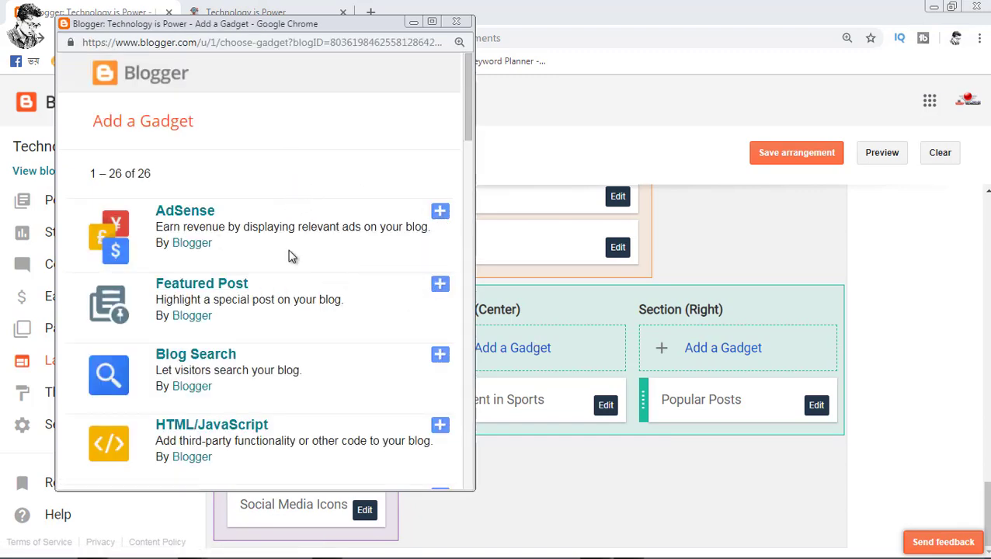
left_click(458, 22)
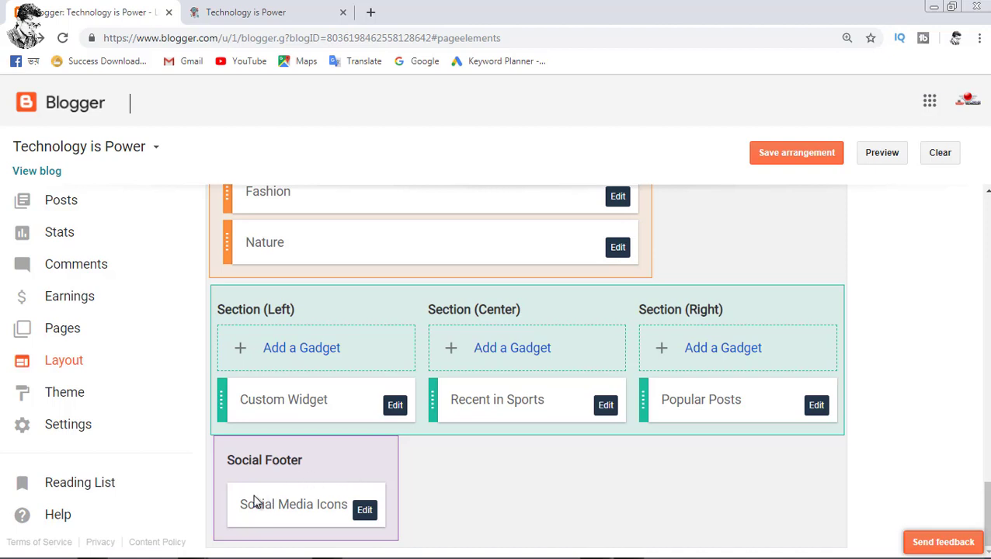
- Inspect the Social Footer's Social Media Icons link list and the facebook entry's name and URL fields, closing without changes
left_click(365, 510)
left_click_drag(332, 22, 577, 23)
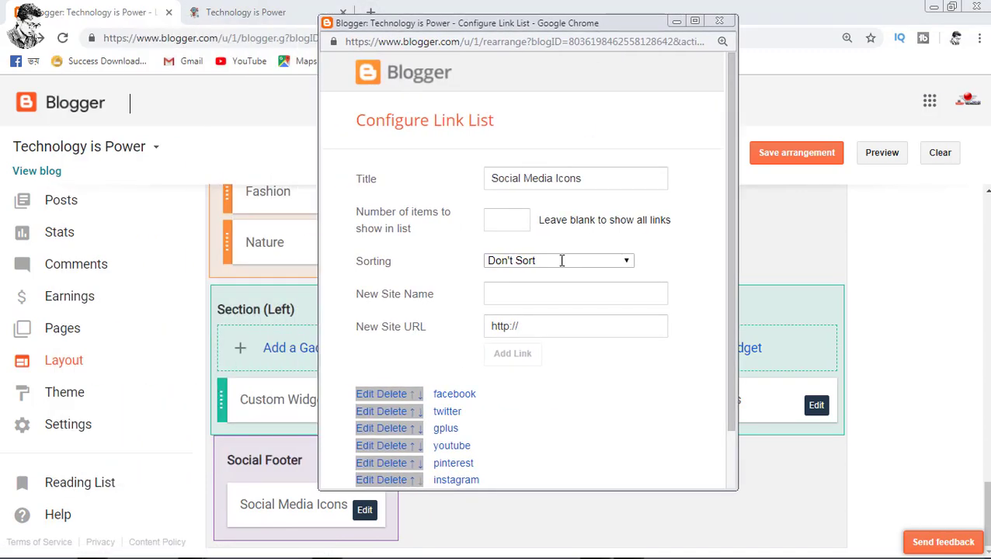
scroll(522, 397, "down", 2)
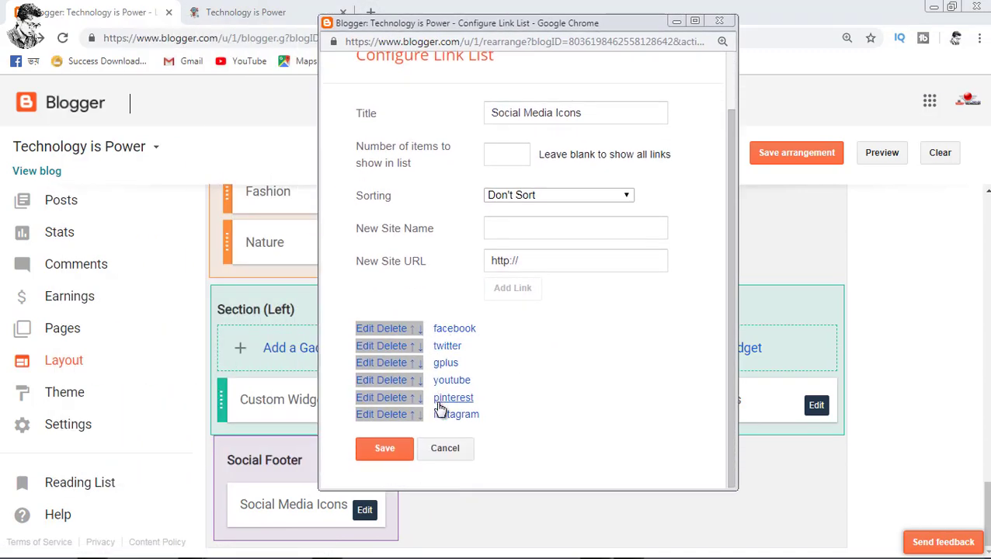
left_click(370, 330)
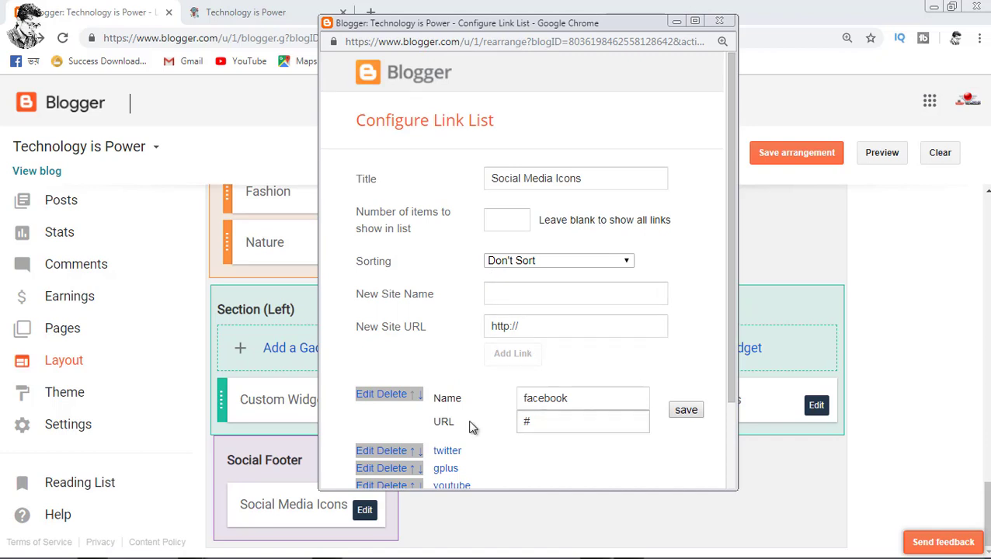
left_click(720, 21)
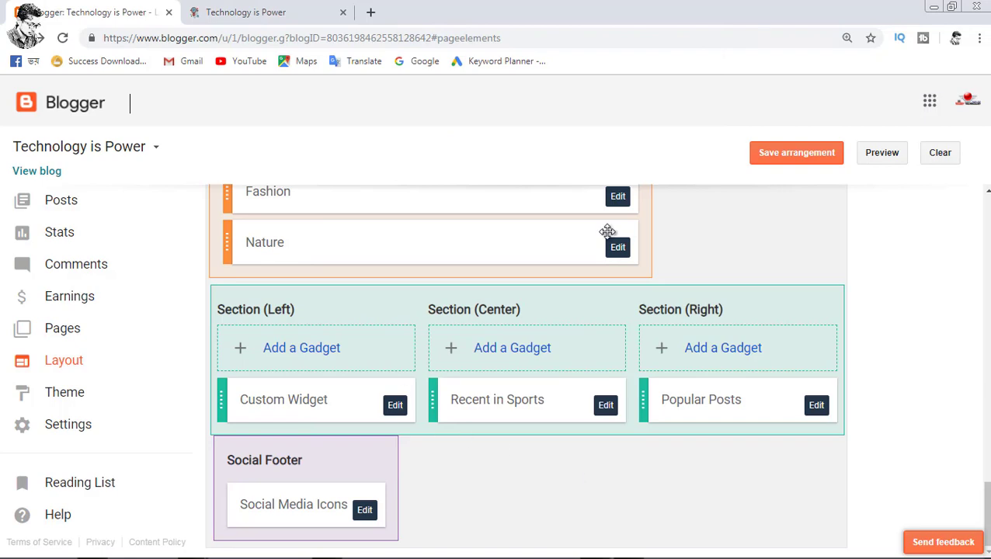
- Save the blog's layout arrangement
scroll(599, 233, "up", 9)
scroll(594, 248, "up", 6)
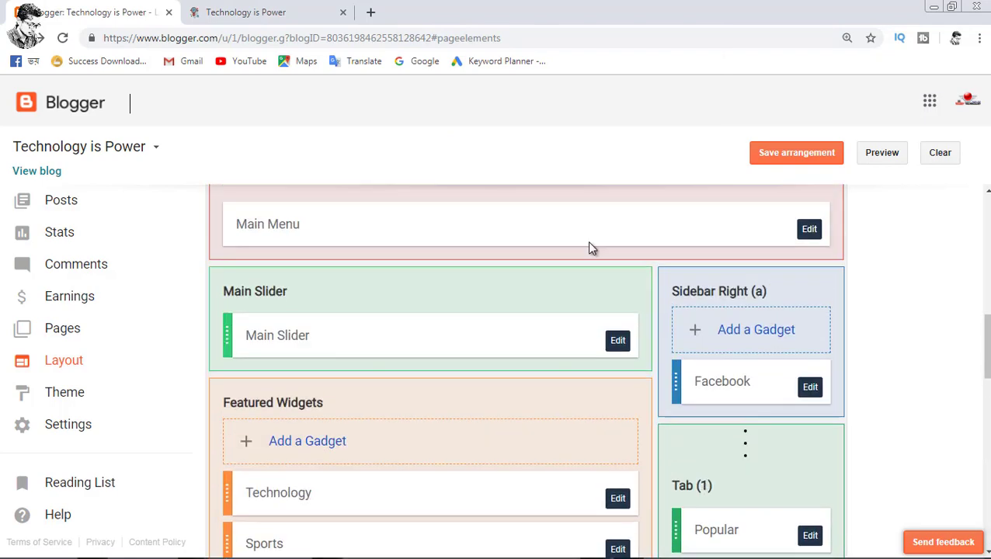
scroll(590, 265, "up", 5)
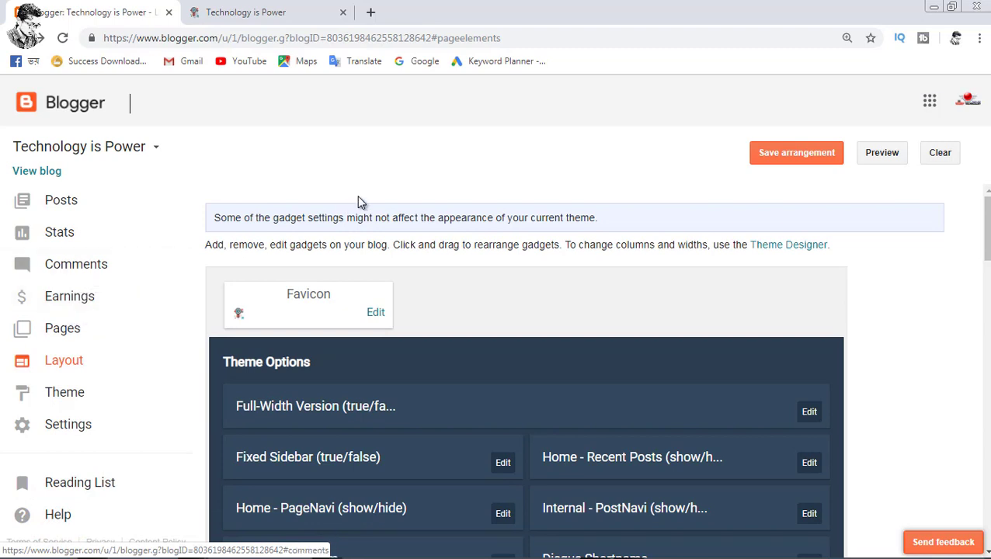
left_click(777, 154)
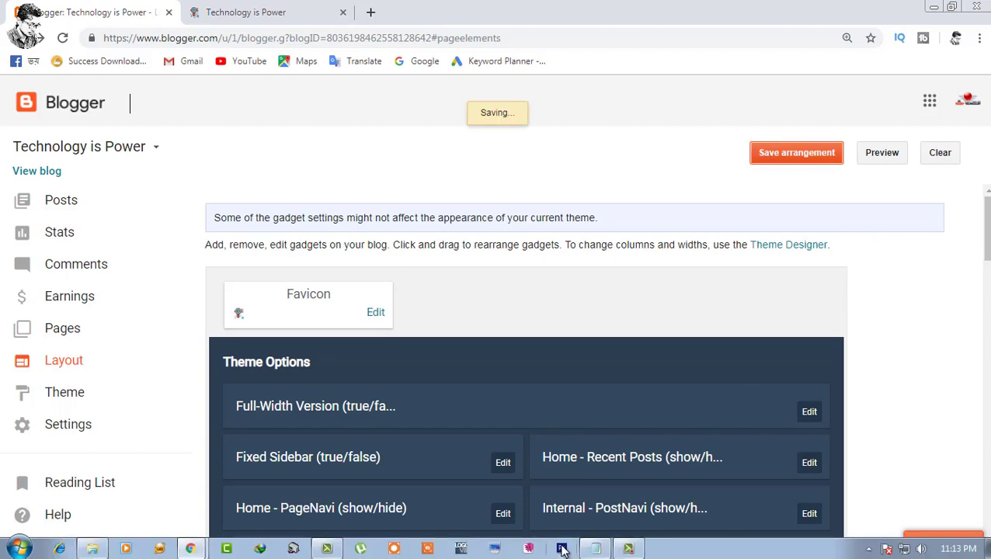